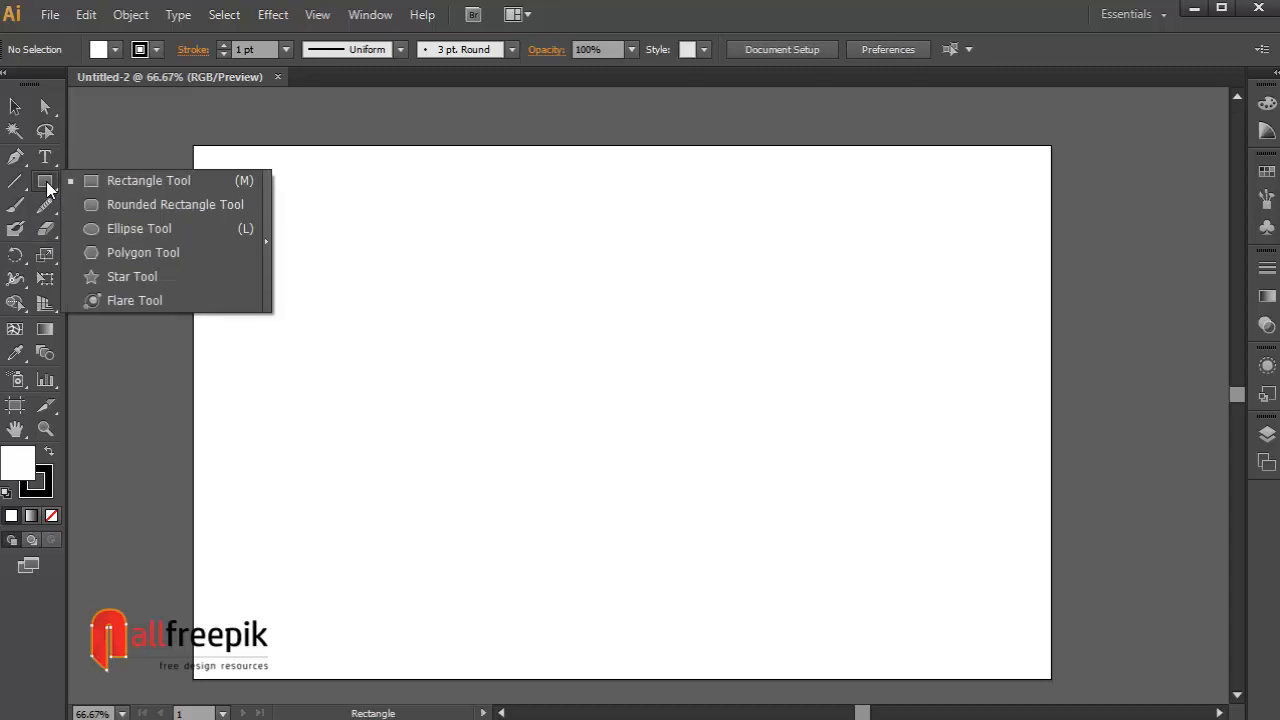
Draw a small circle about 37 px wide near the artboard's upper-left corner and select it
mouse_move(304, 212)
mouse_down()
mouse_move(337, 257)
mouse_move(325, 230)
mouse_up()
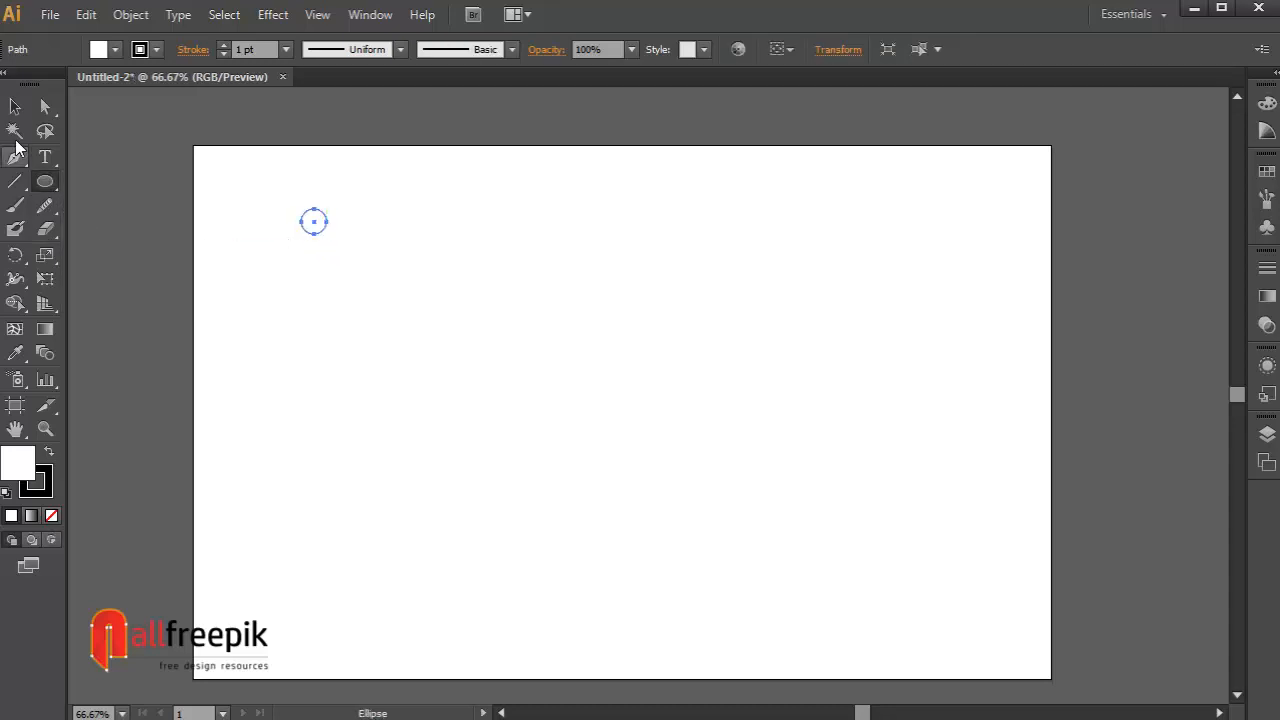
key(v)
click(357, 234)
click(326, 222)
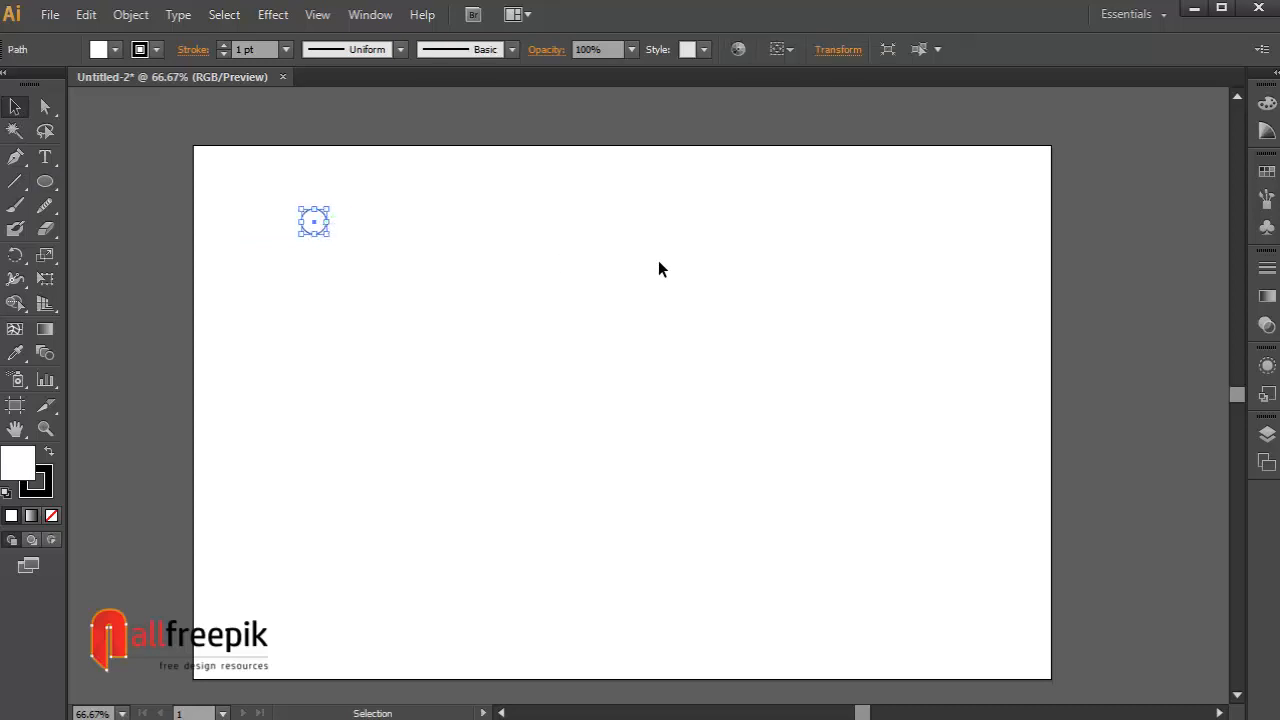
Fill the circle with a linear gradient and remove its stroke
click(1267, 296)
click(1049, 392)
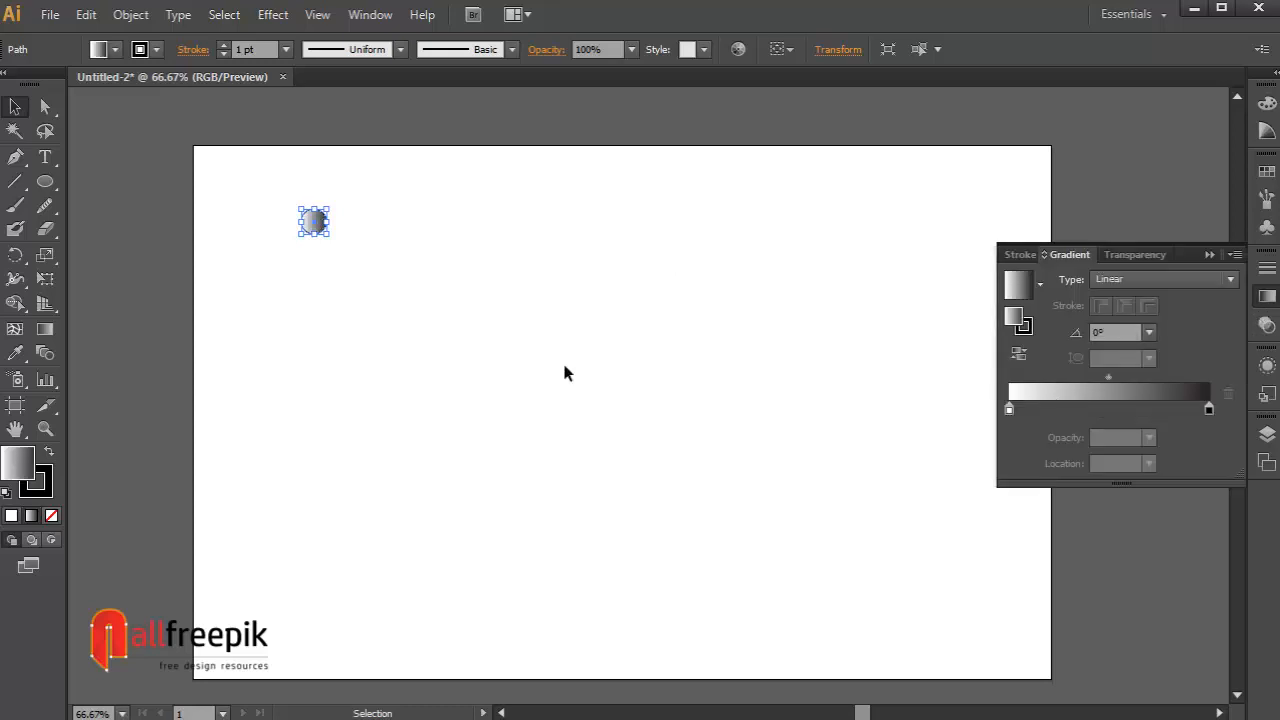
click(45, 488)
click(51, 516)
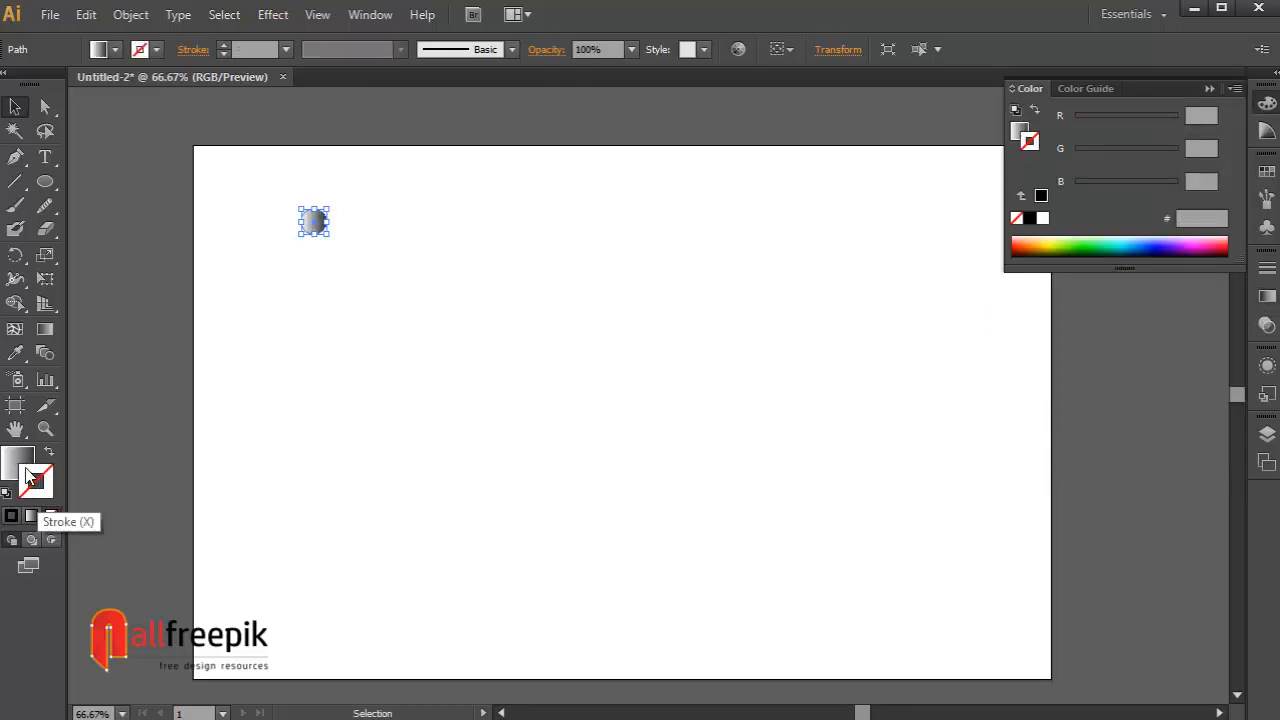
Set the circle's gradient to run from yellow to magenta, with yellow as the starting colour, and deselect it
click(1267, 296)
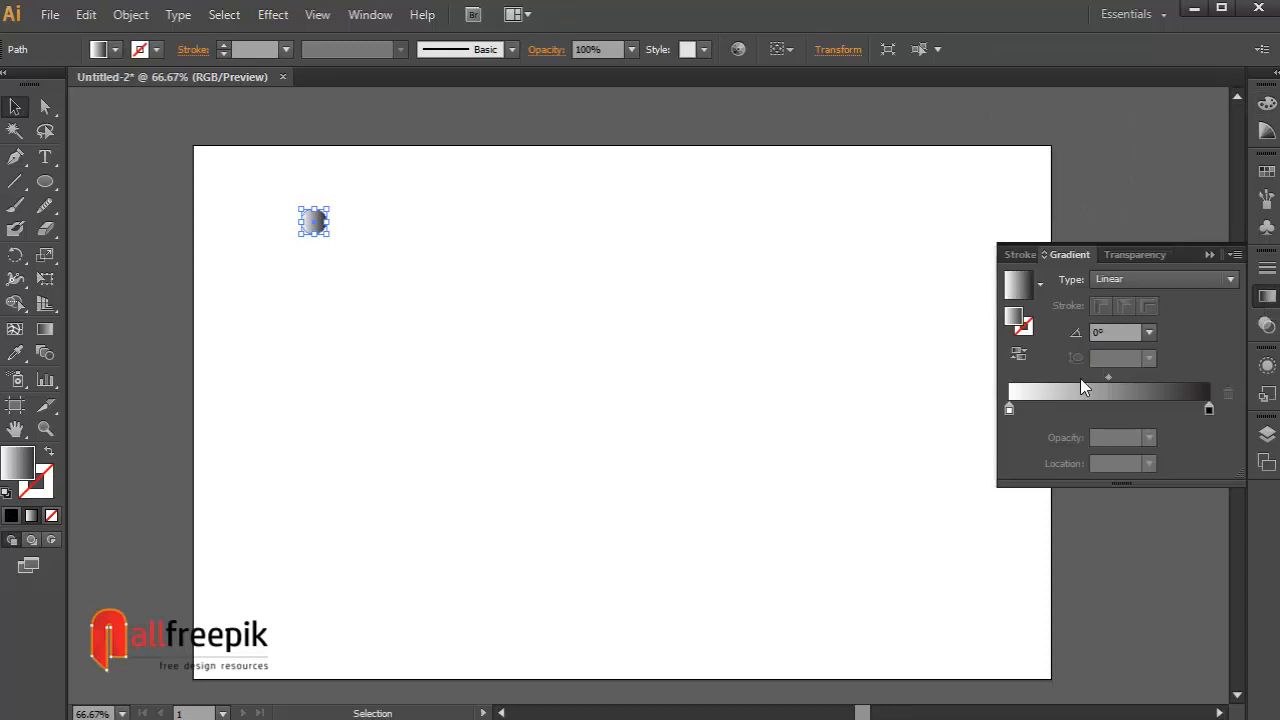
double_click(1009, 411)
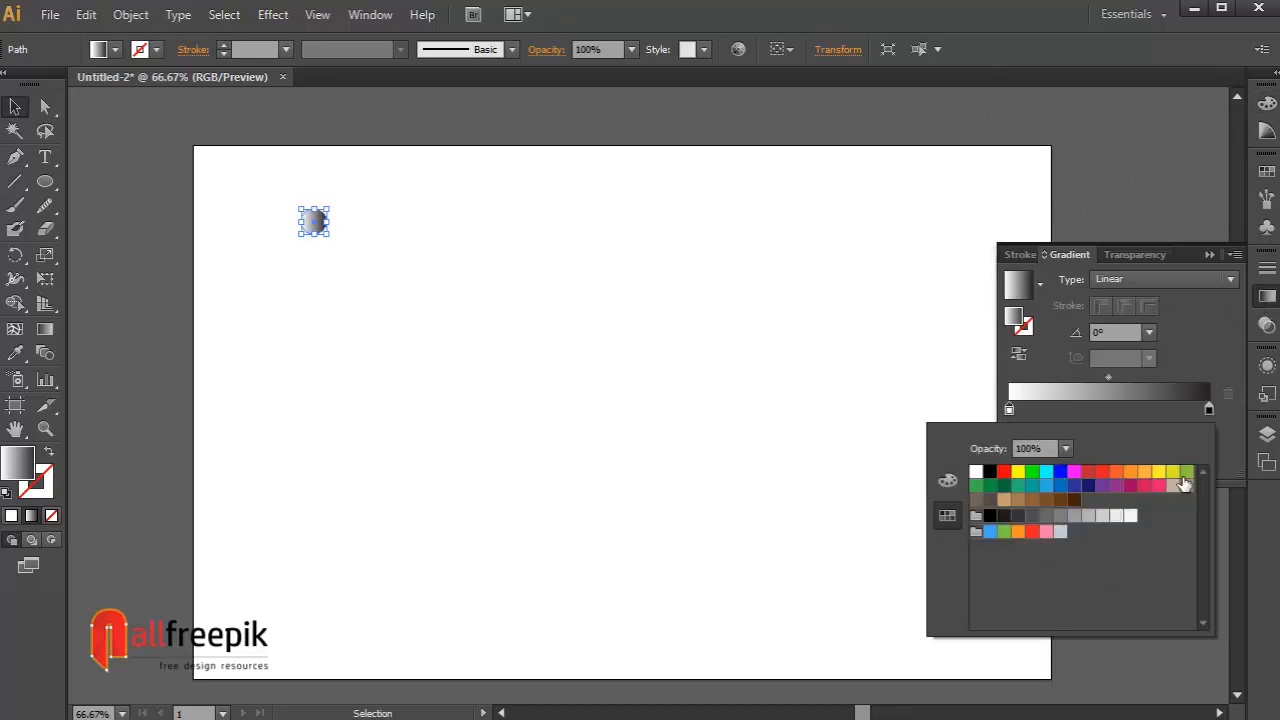
click(1019, 472)
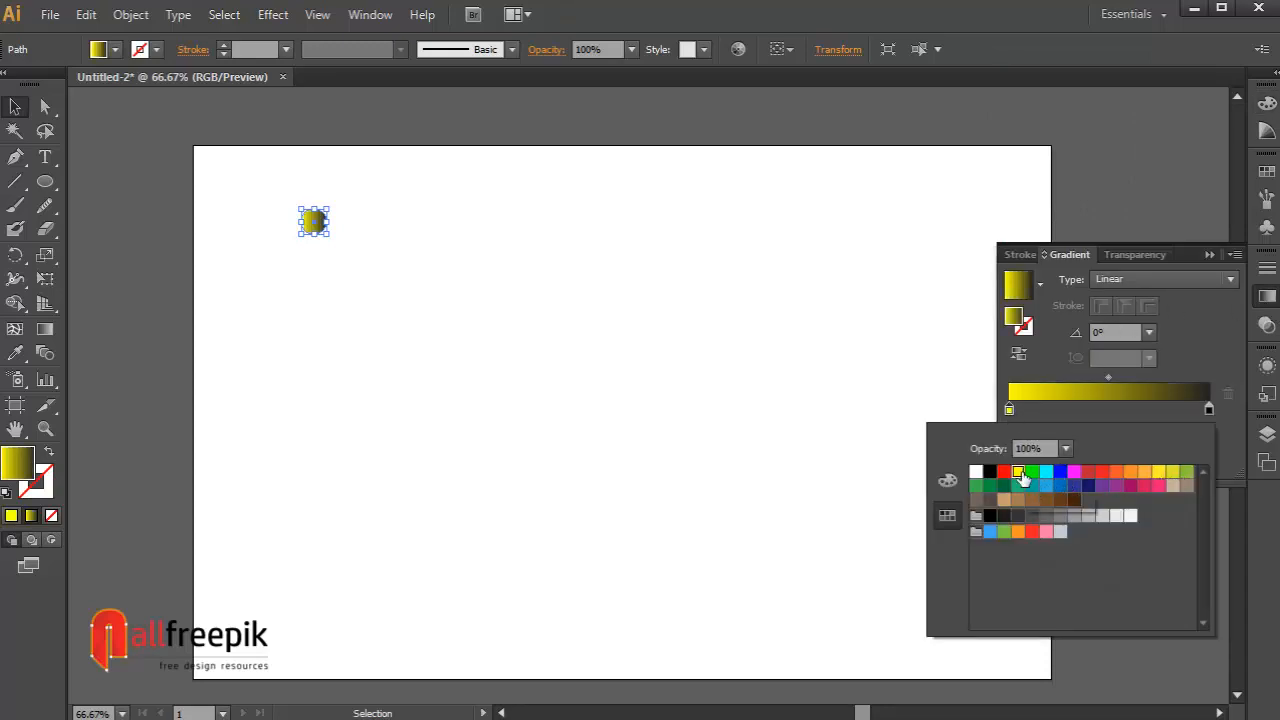
double_click(1209, 410)
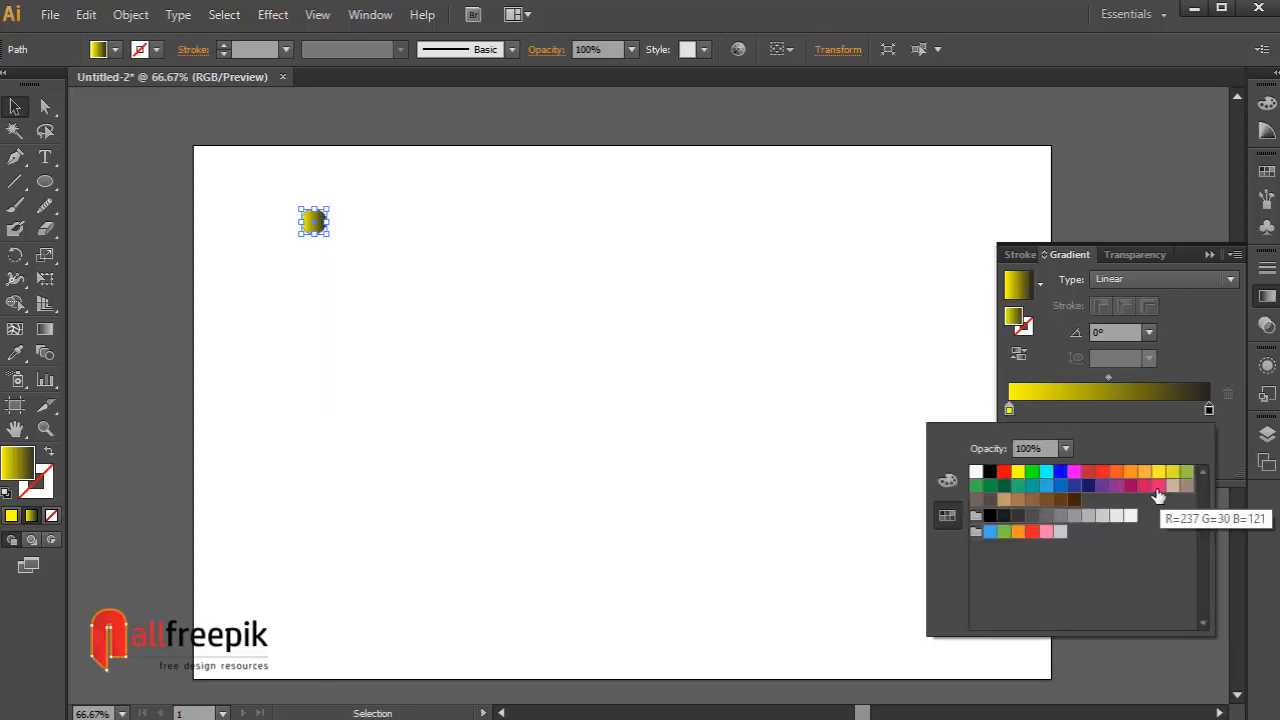
click(1074, 473)
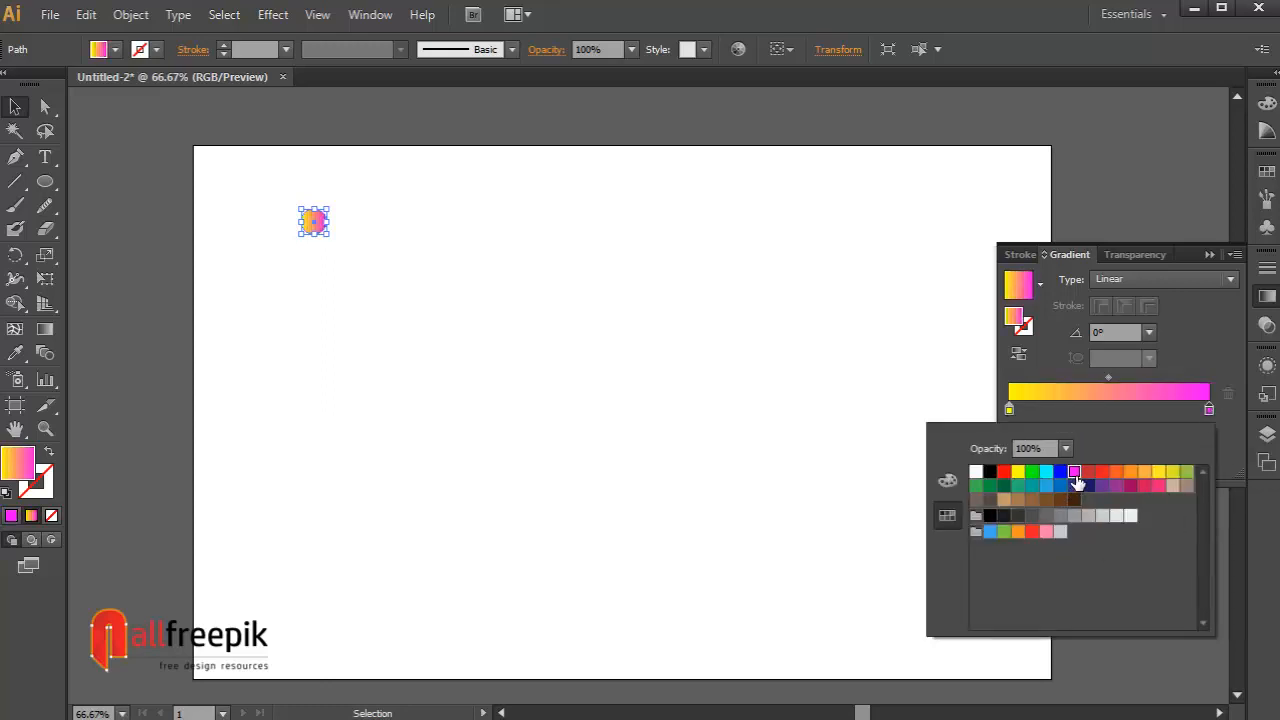
click(655, 268)
click(655, 266)
Duplicate the gradient circle in place and move the duplicate horizontally to the artboard's centre line
key(space)
drag(491, 277, 441, 336)
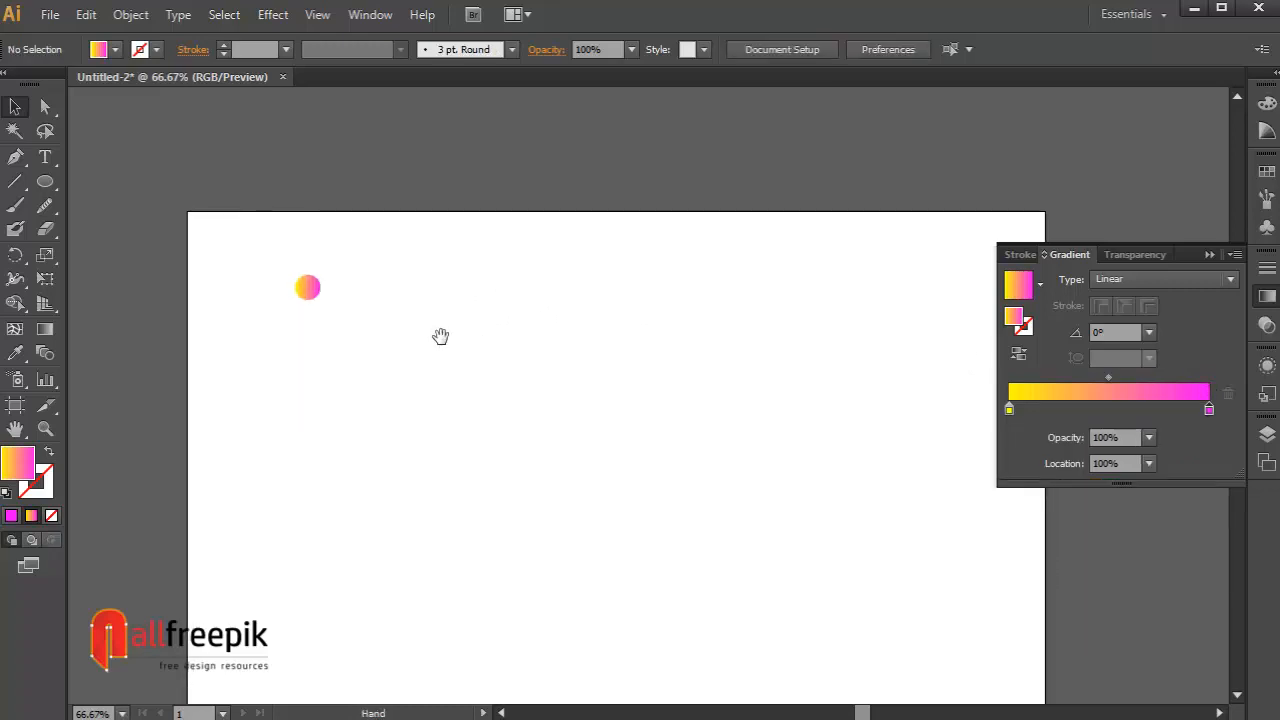
click(312, 290)
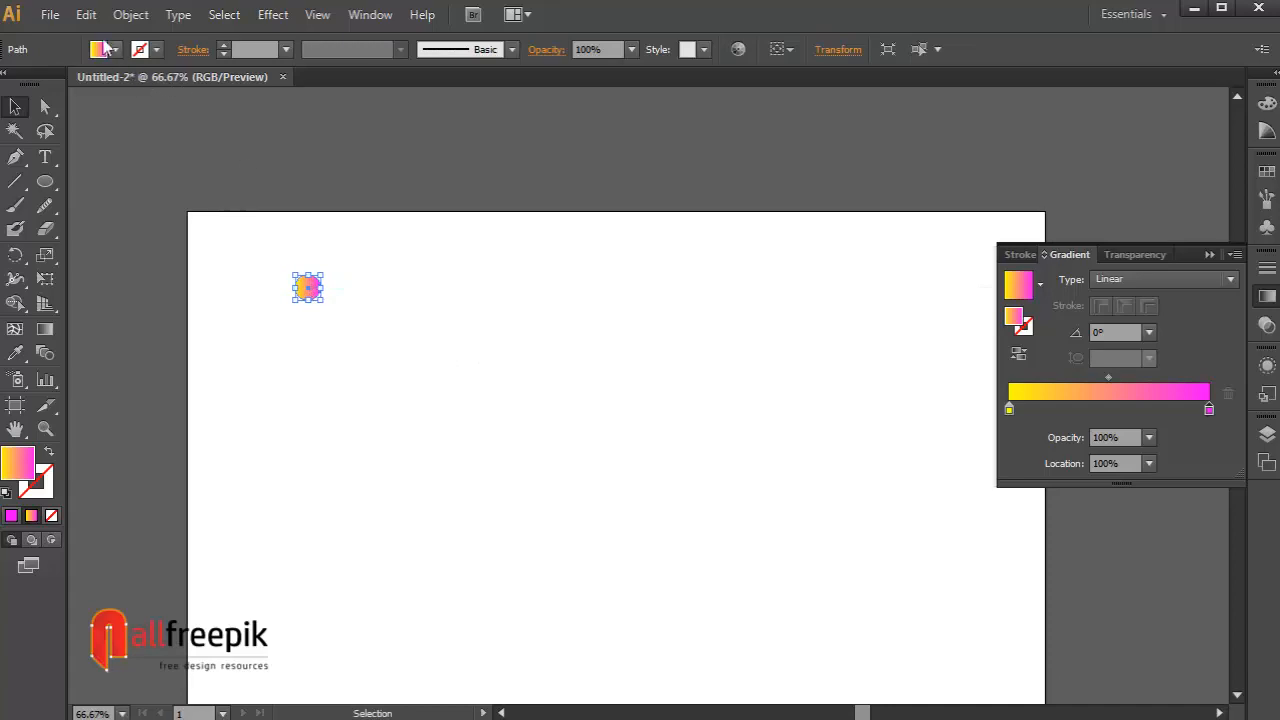
click(86, 14)
click(117, 110)
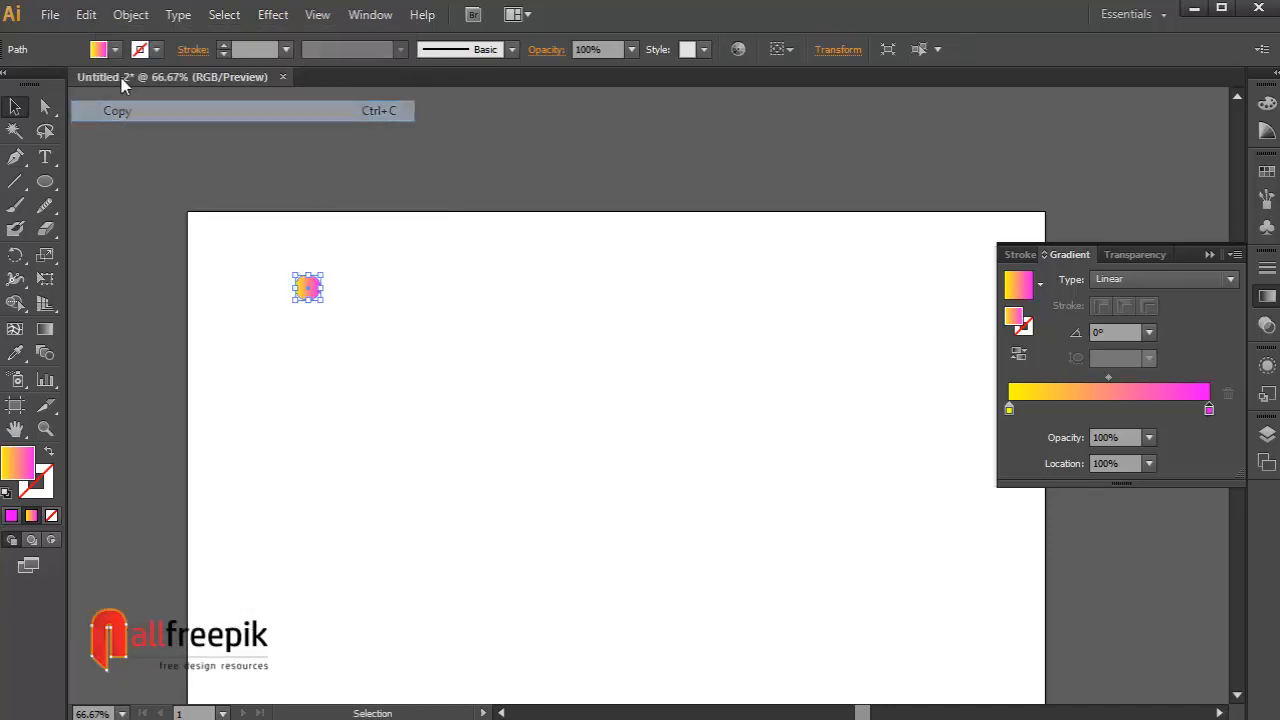
click(87, 14)
click(139, 154)
click(346, 306)
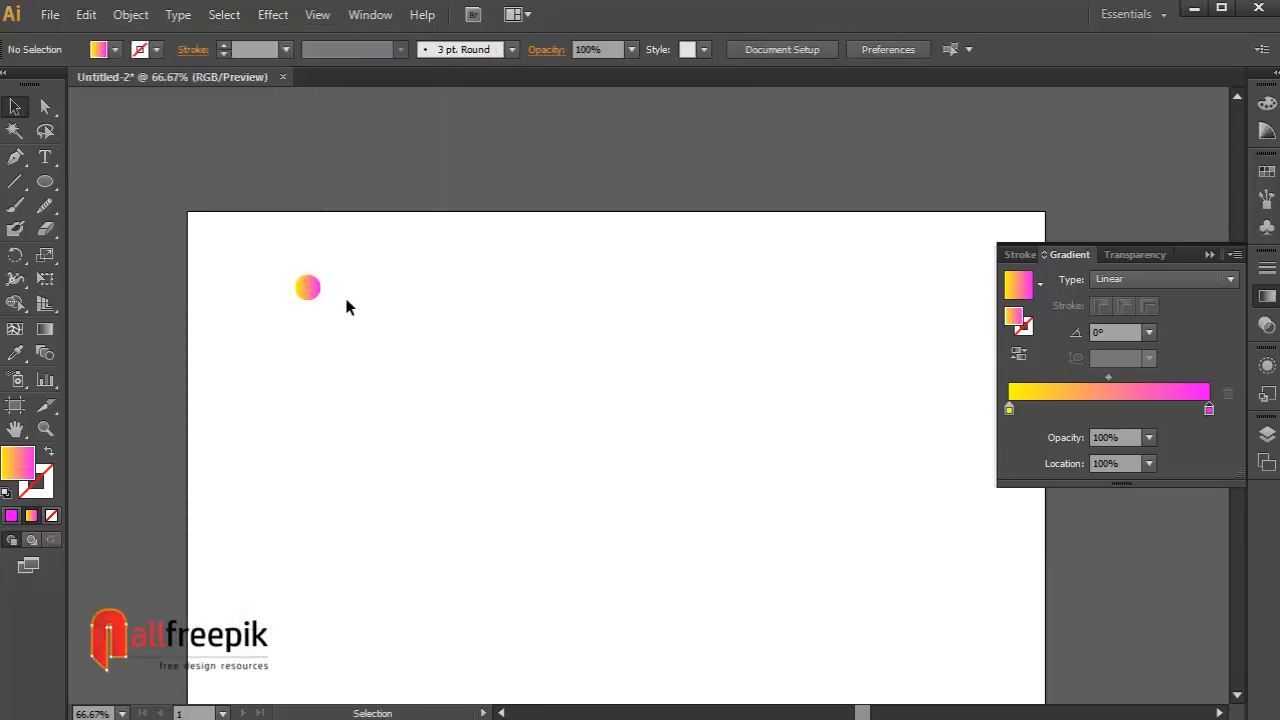
drag(312, 290, 621, 290)
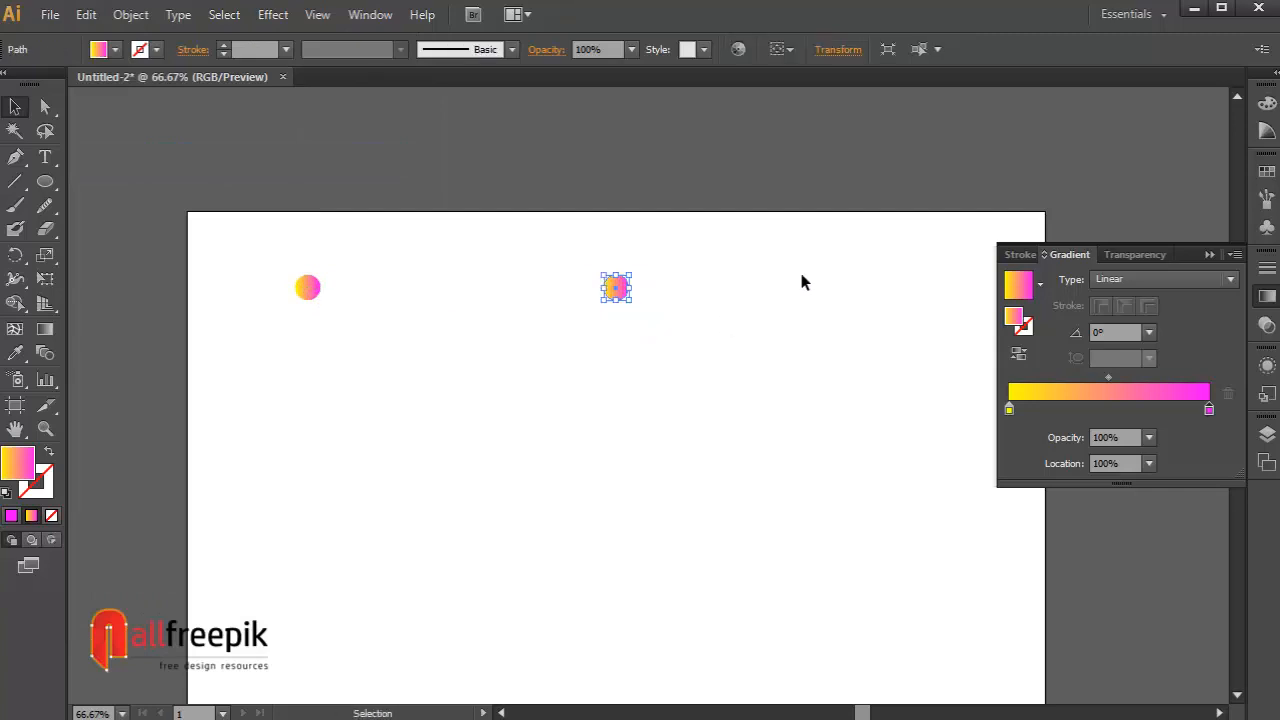
Resize the duplicated circle to 150 px wide and 150 px high
click(838, 52)
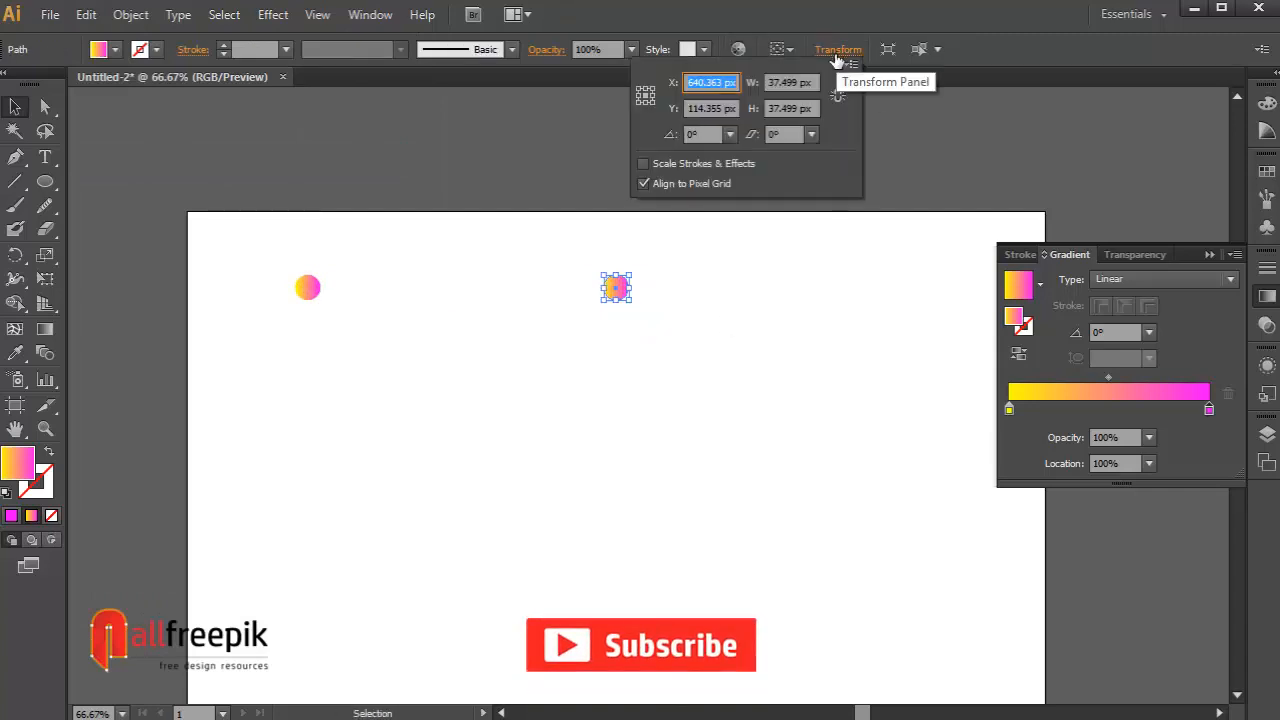
click(792, 84)
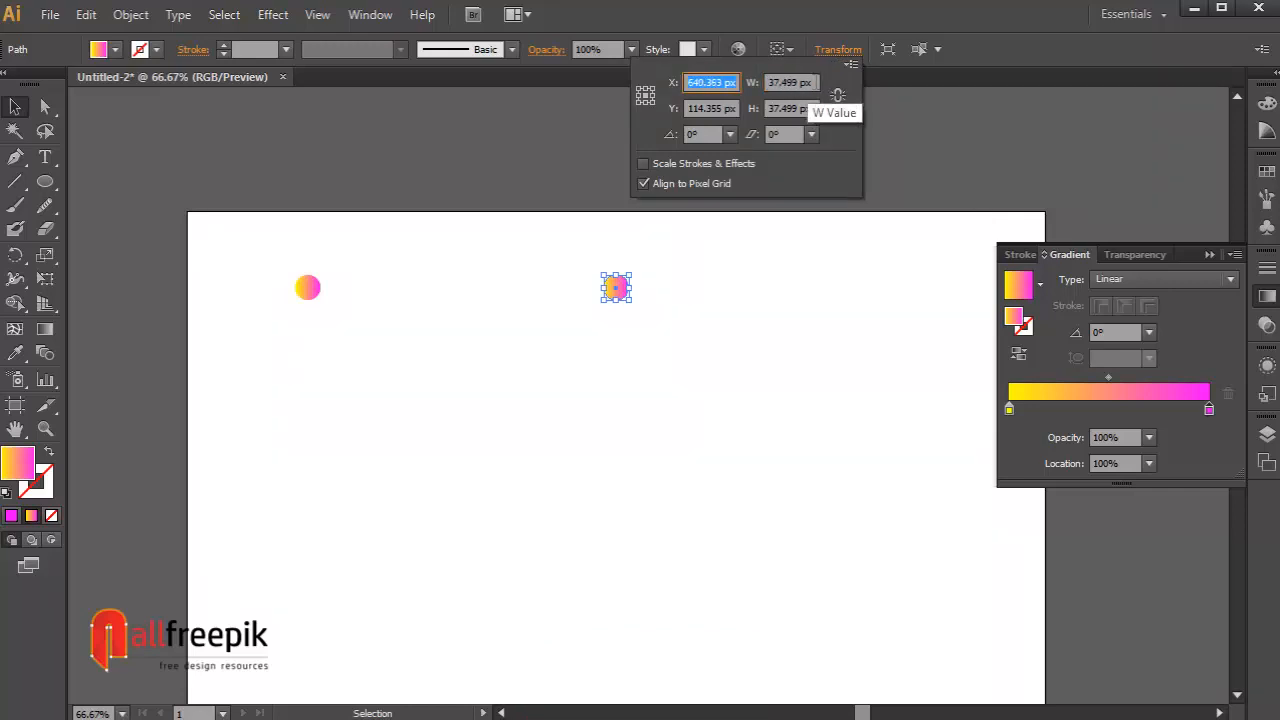
click(812, 84)
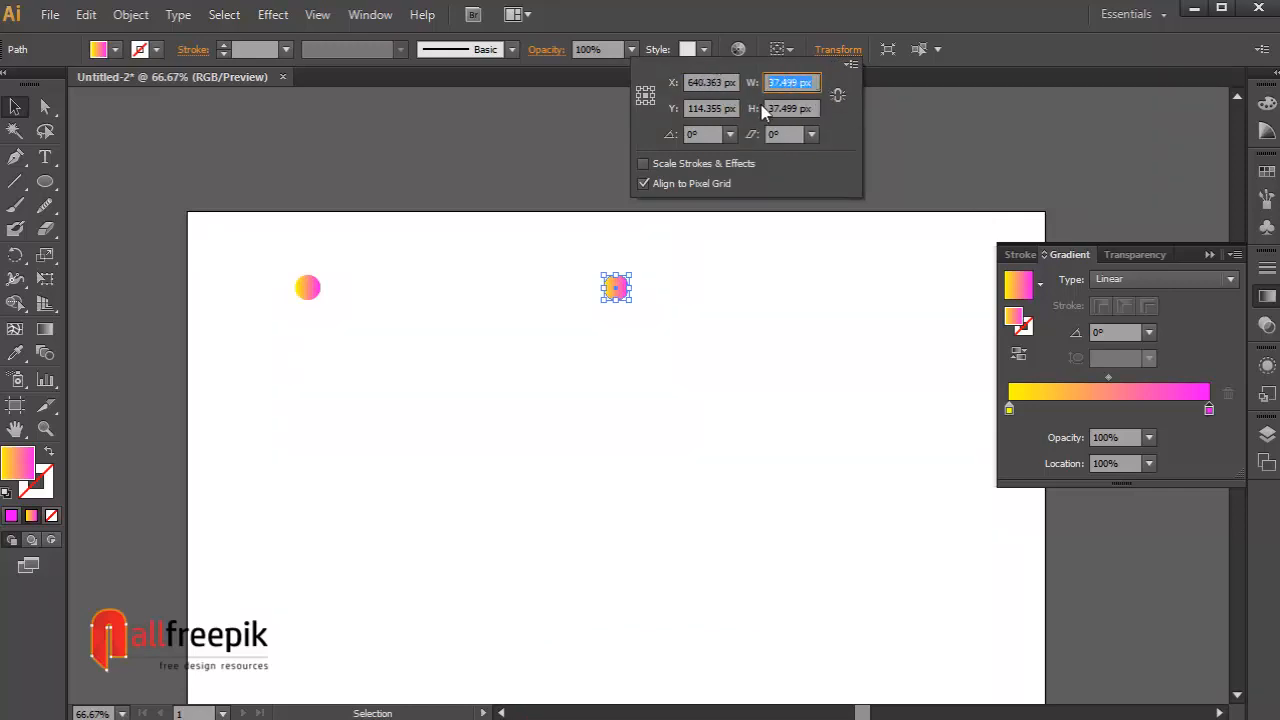
text(150)
key(Tab)
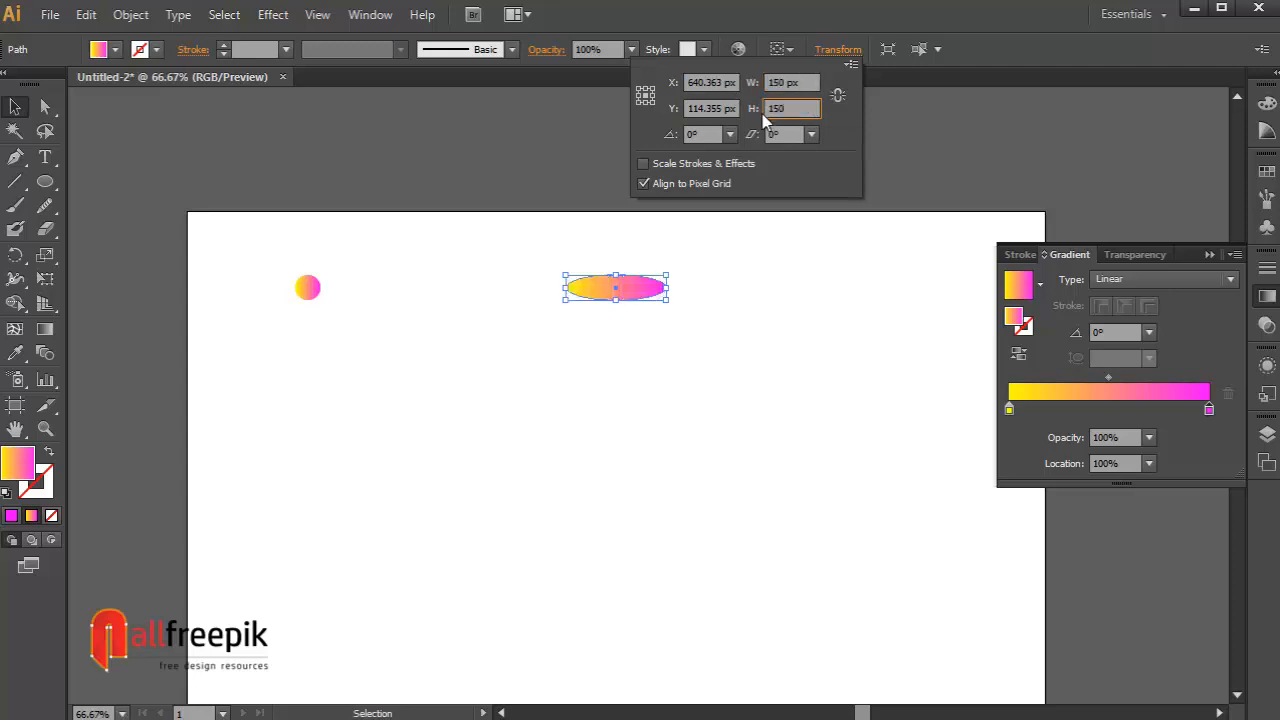
text(150)
key(Return)
Select both circles and set the blend options to Specified Steps spacing with 1000 steps
click(813, 310)
drag(822, 205, 261, 396)
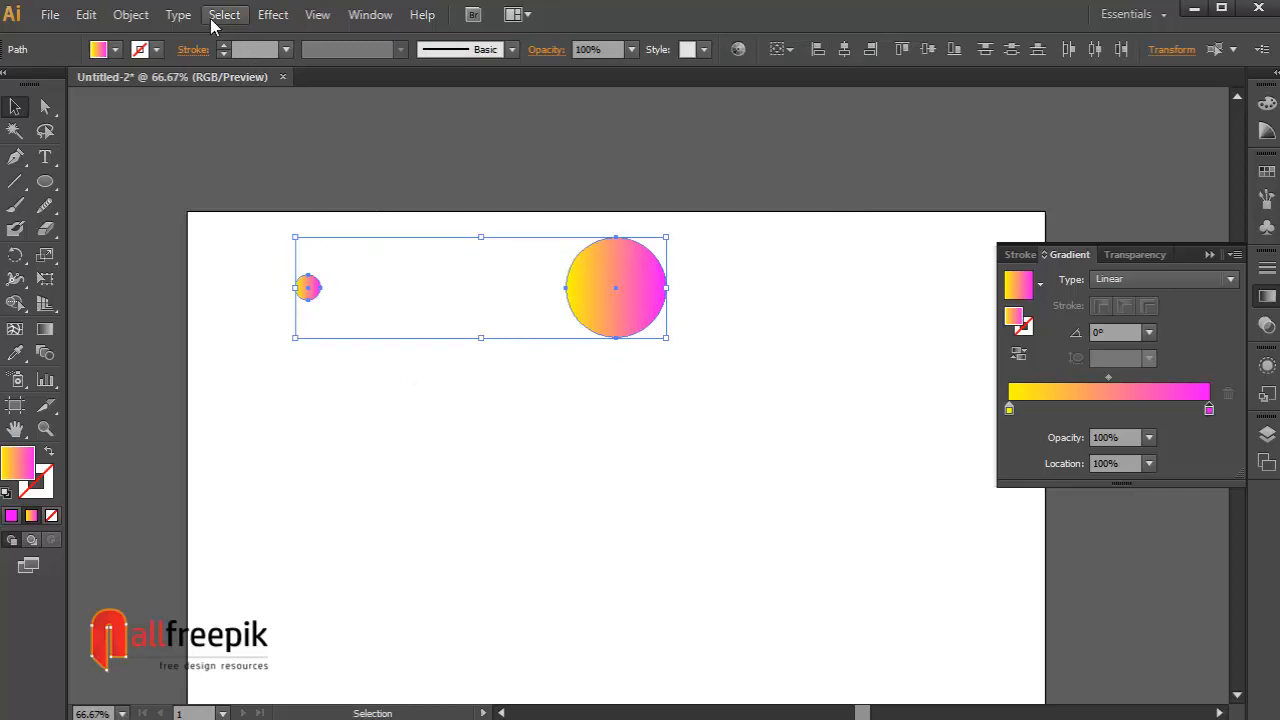
click(131, 14)
mouse_move(220, 464)
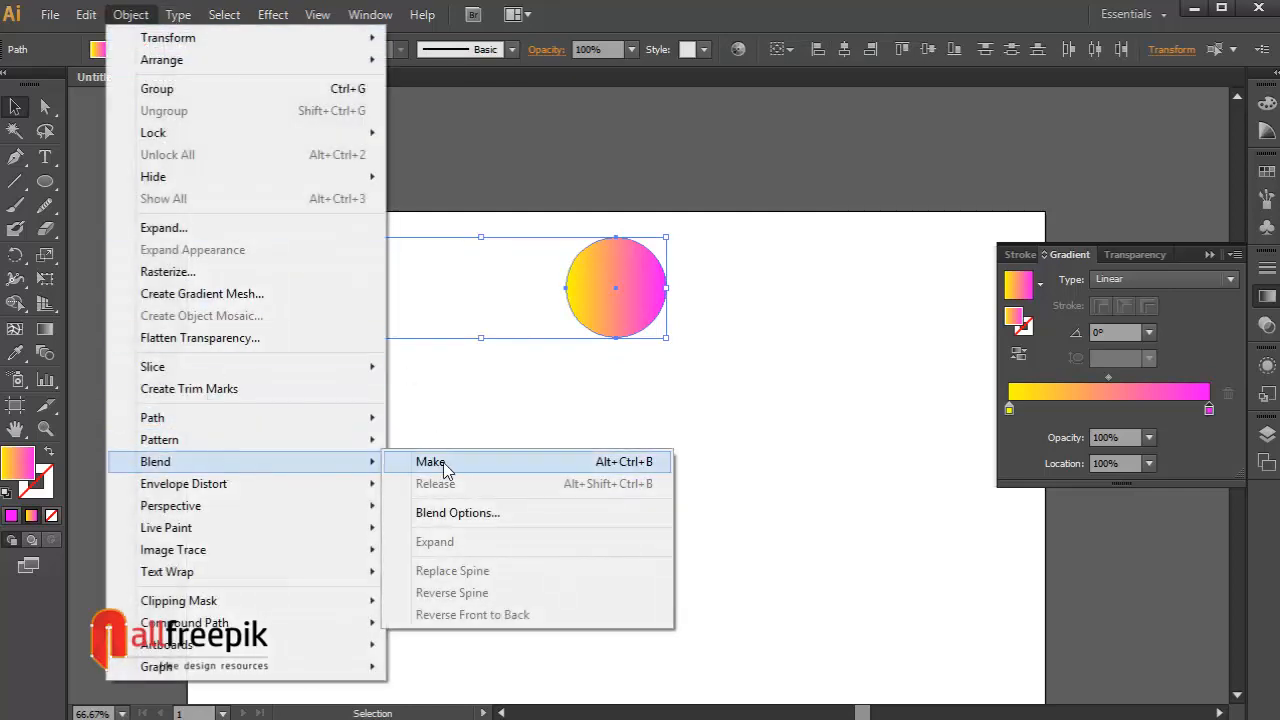
click(455, 513)
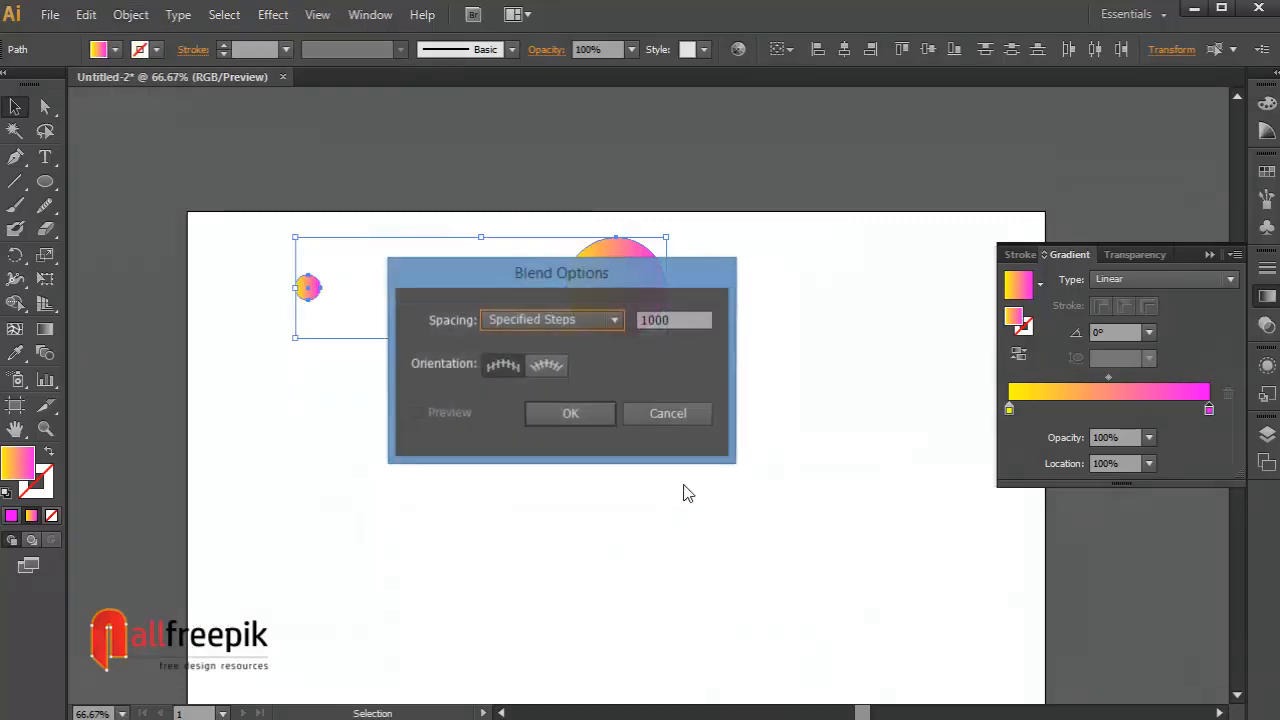
click(560, 320)
click(576, 365)
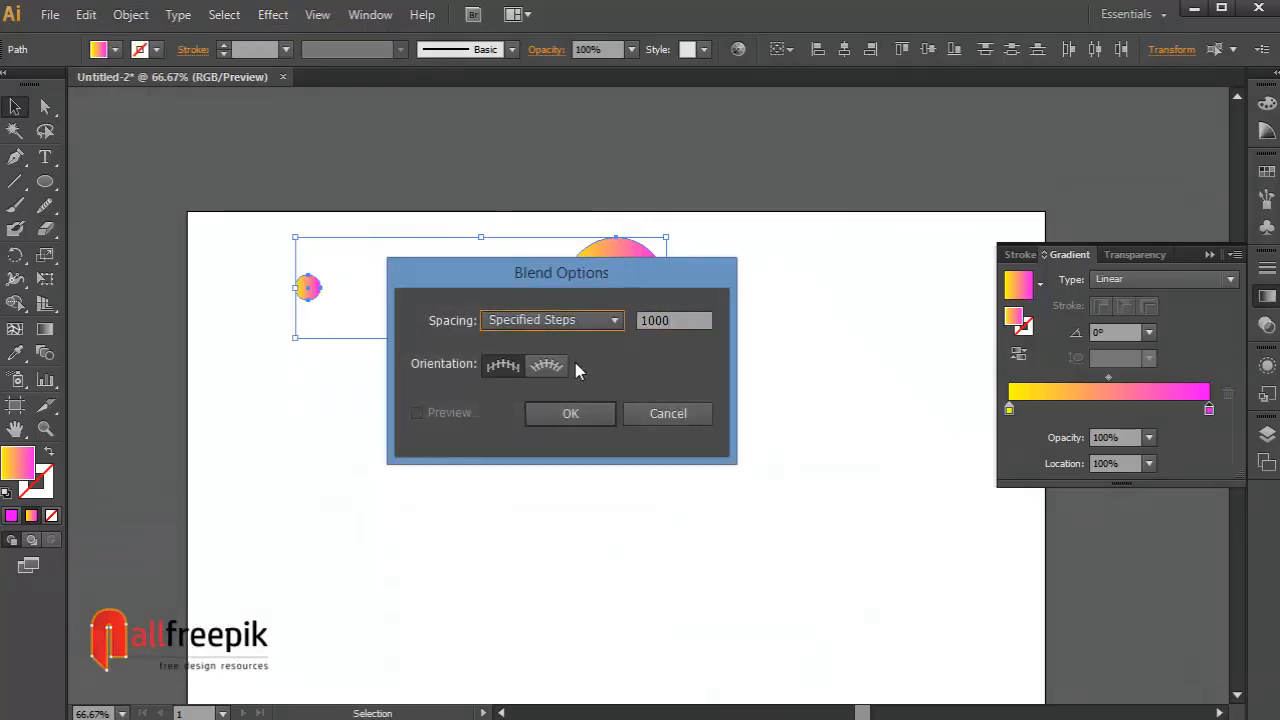
click(680, 329)
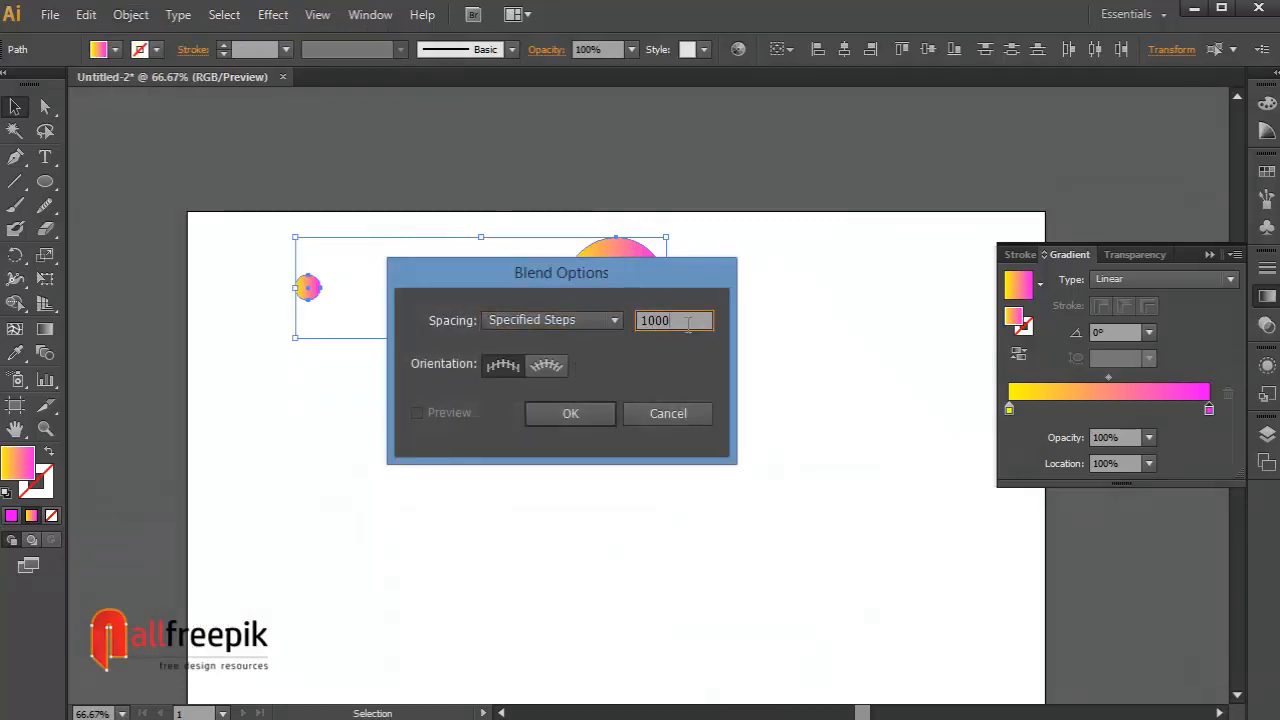
click(583, 418)
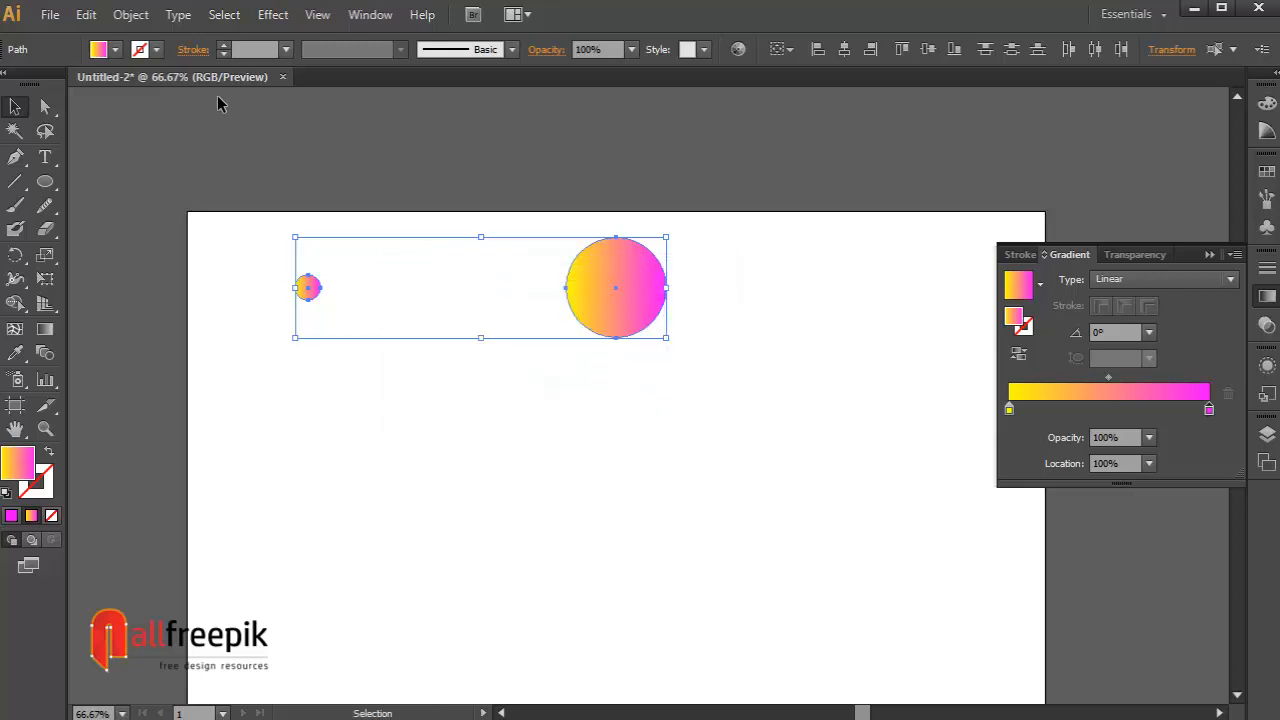
Make a blend between the small and large circles and deselect it
click(131, 14)
mouse_move(226, 468)
click(422, 468)
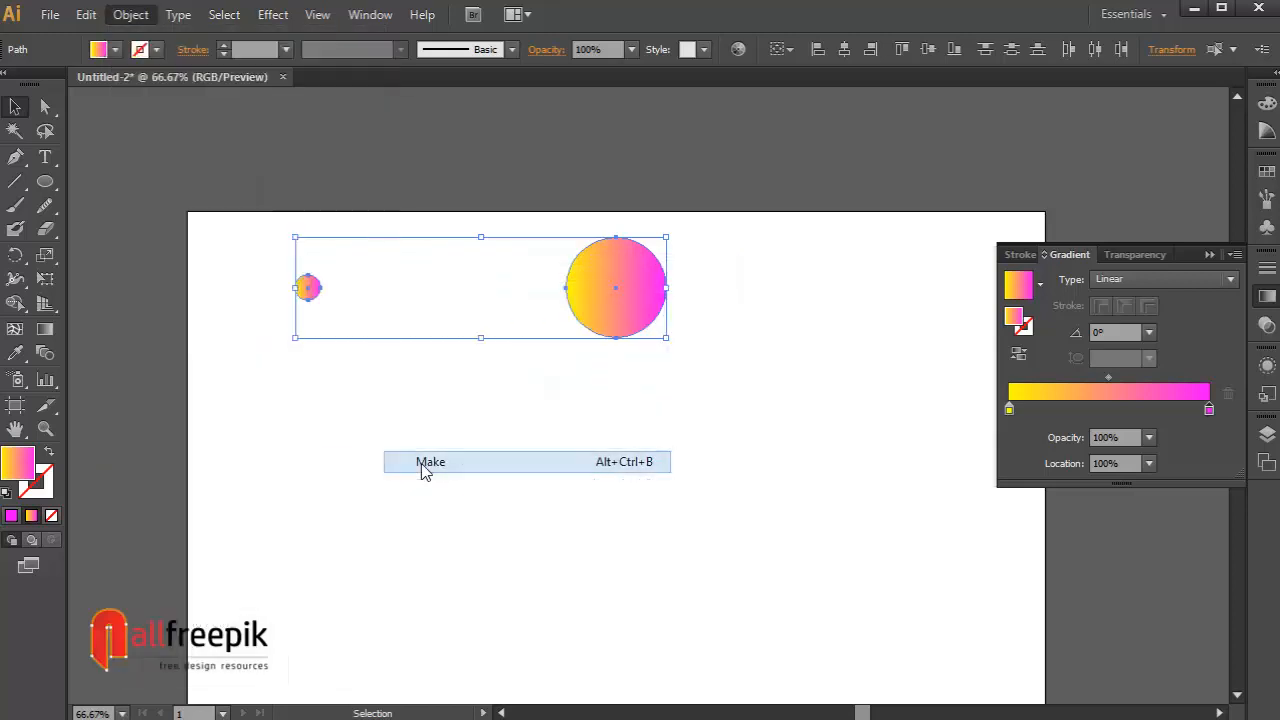
click(702, 500)
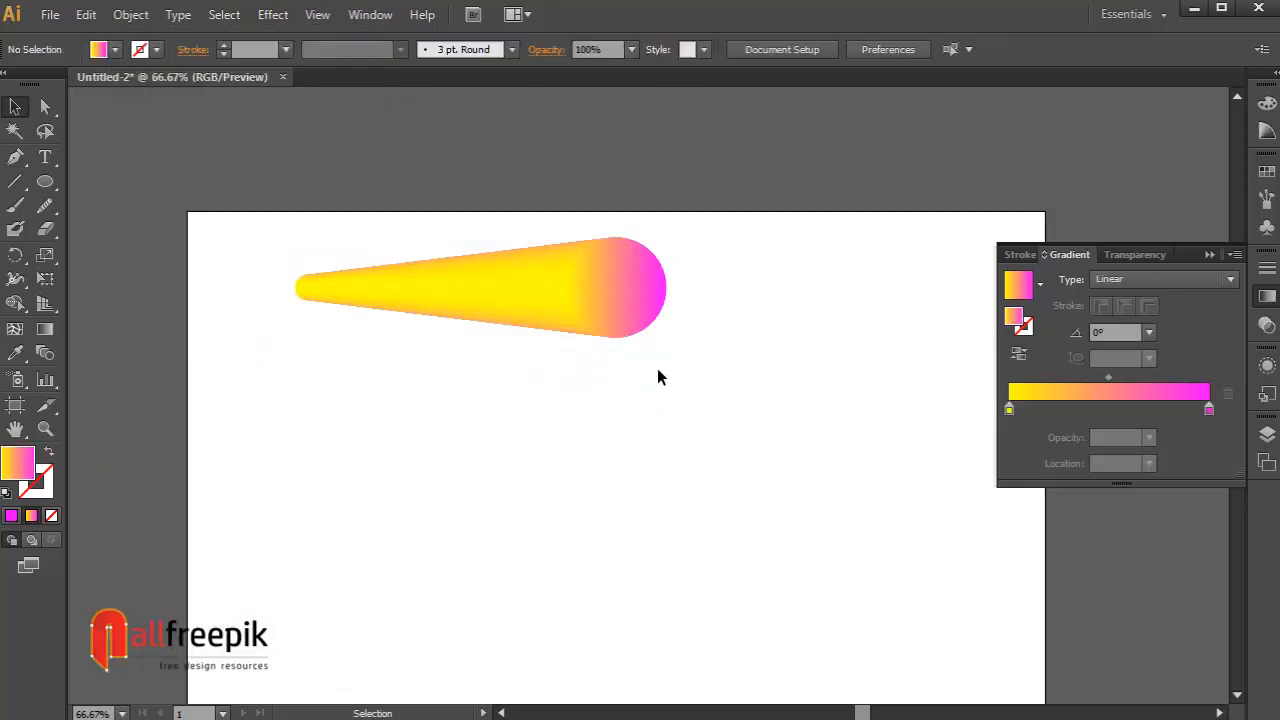
Move the blended shape off the artboard into the empty area above it
click(627, 307)
click(728, 458)
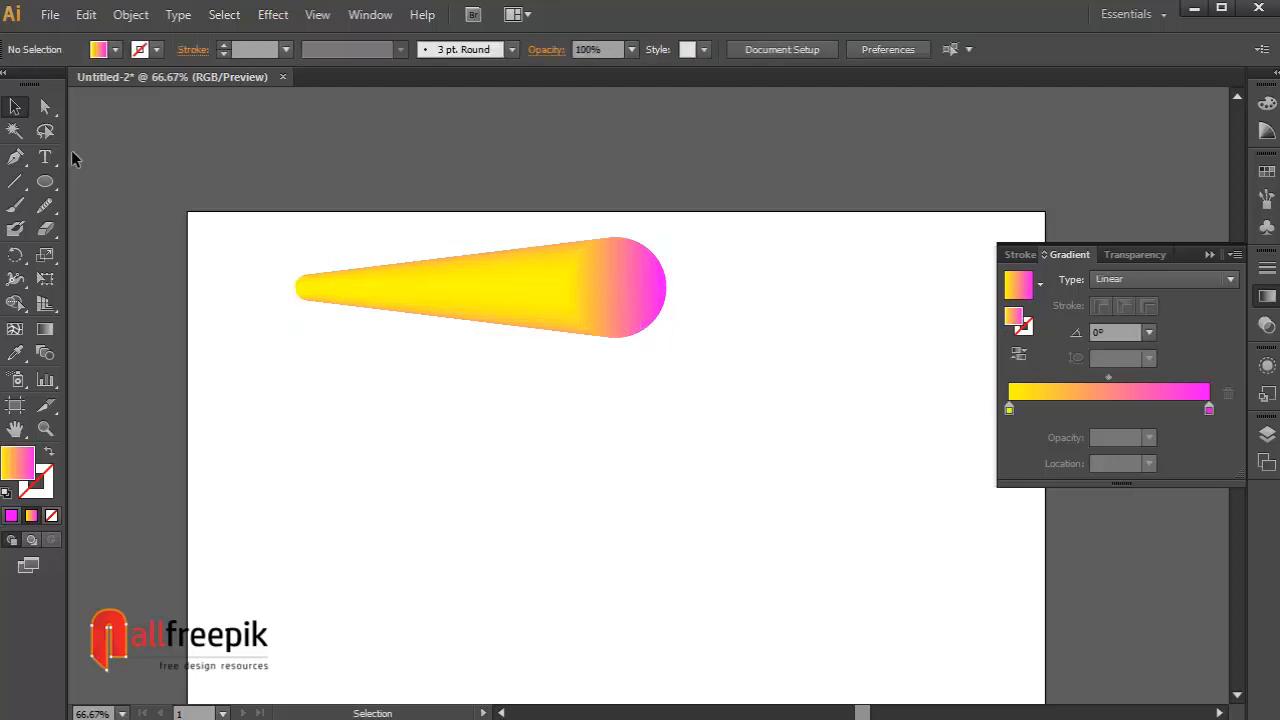
click(15, 106)
scroll(549, 369, up, 3)
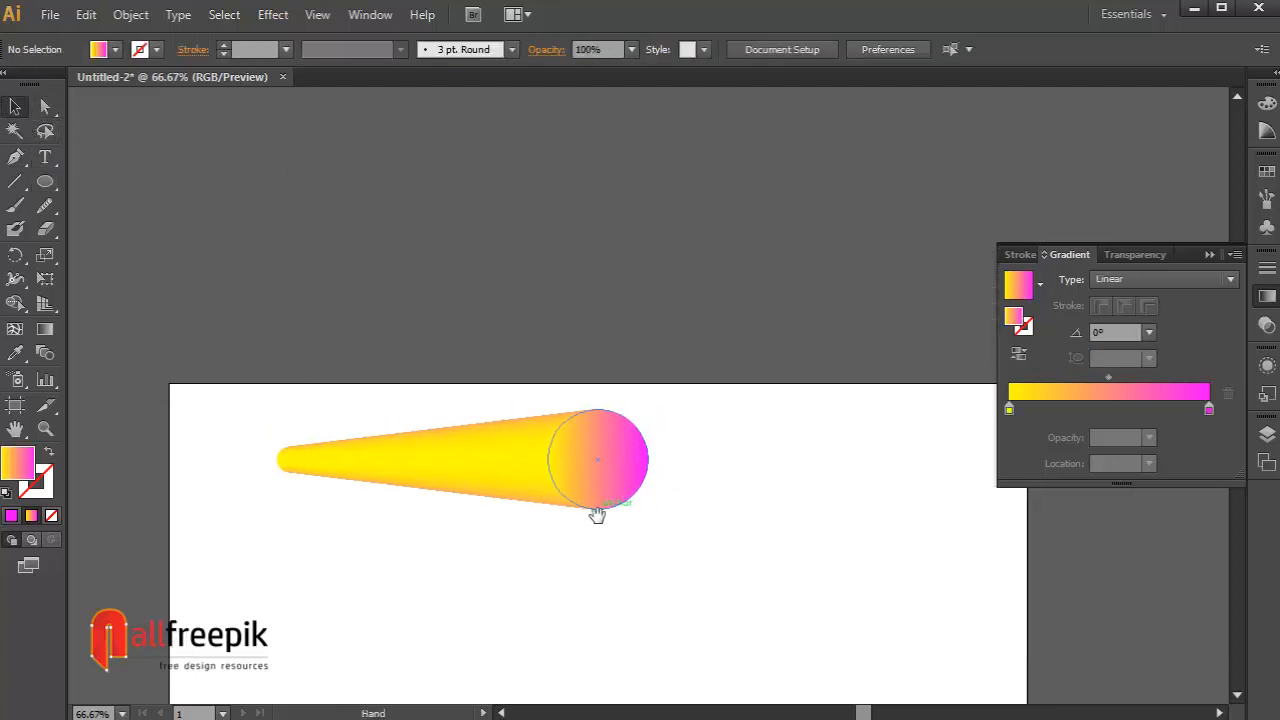
drag(604, 470, 645, 288)
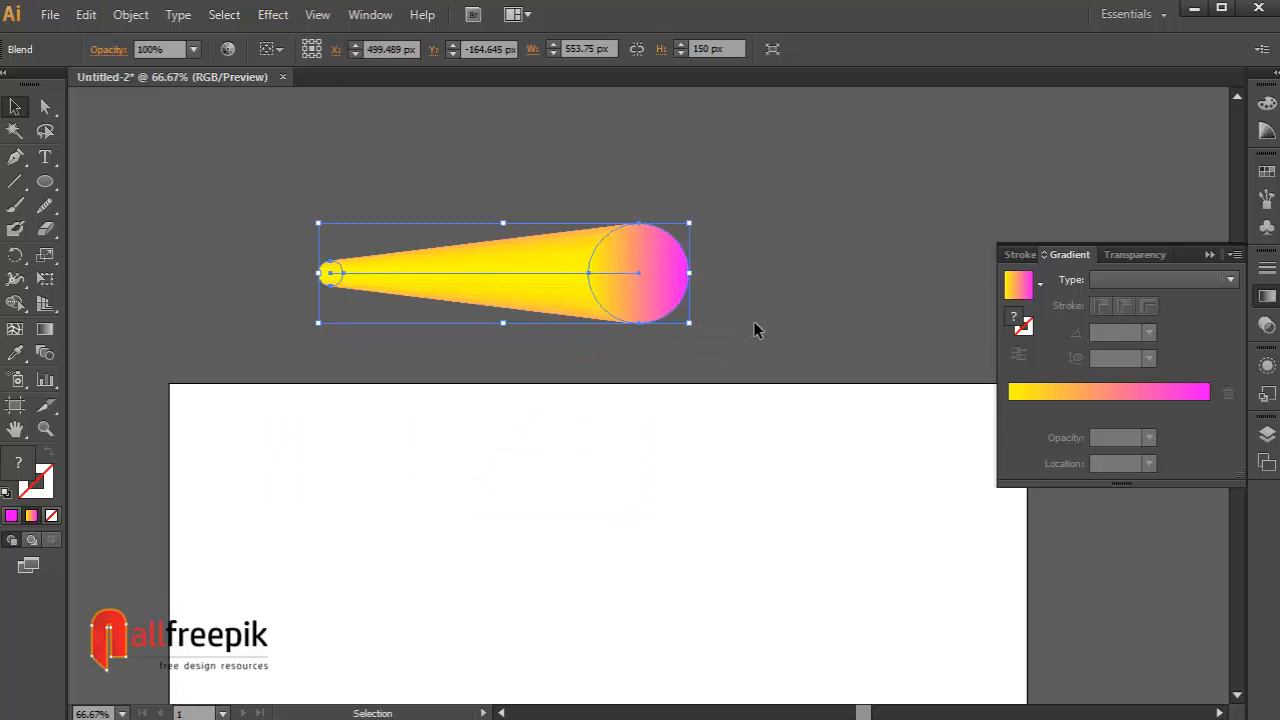
click(840, 337)
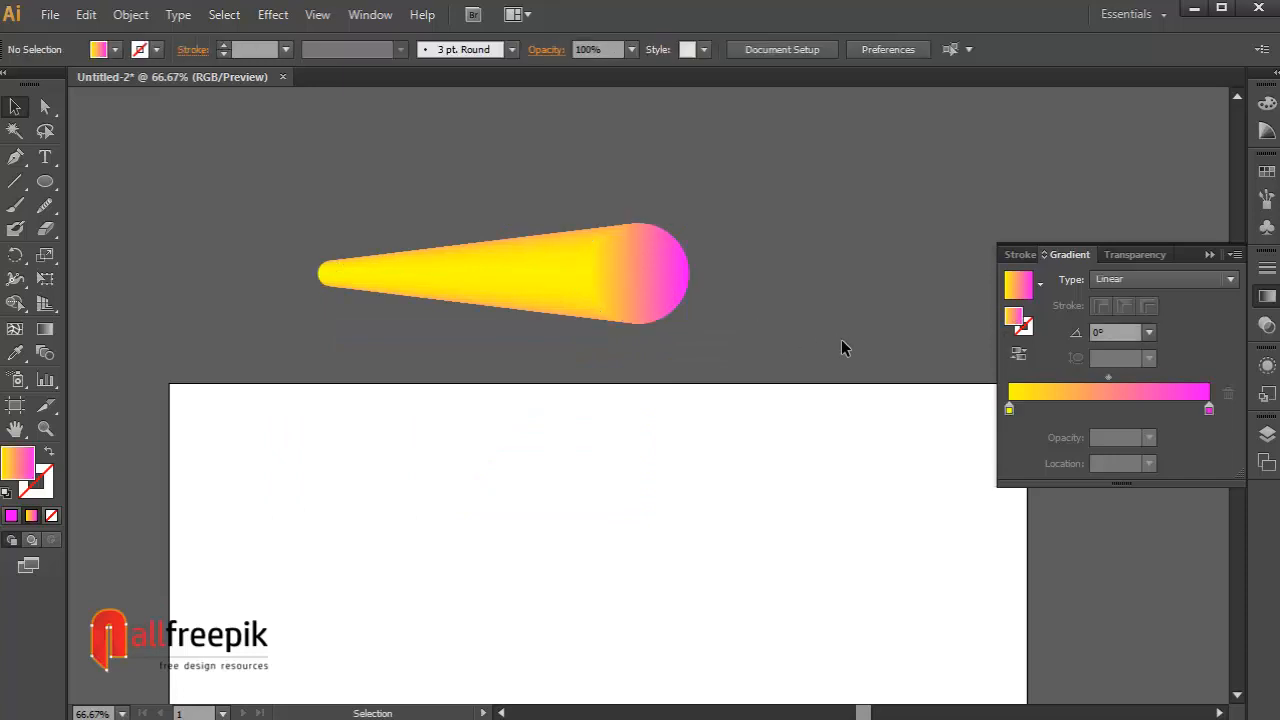
Draw a rectangle with the yellow-to-magenta gradient covering the whole artboard
click(645, 266)
drag(645, 438, 581, 392)
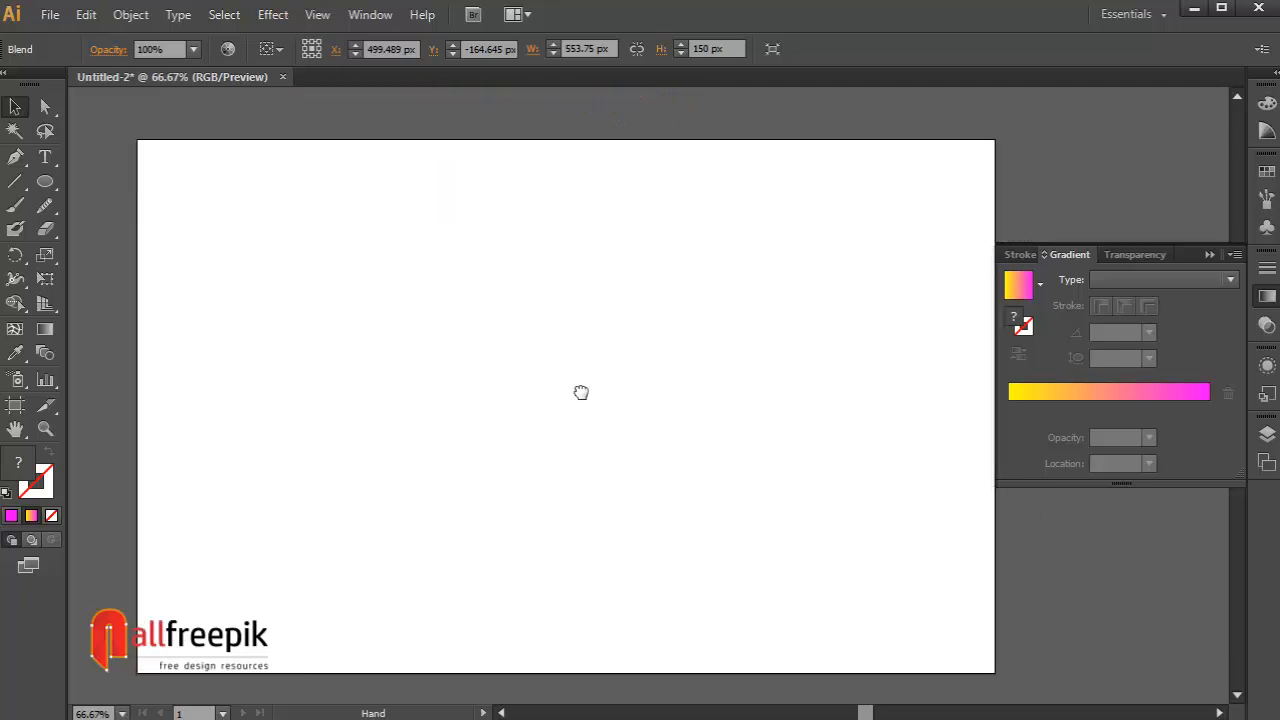
drag(44, 181, 993, 671)
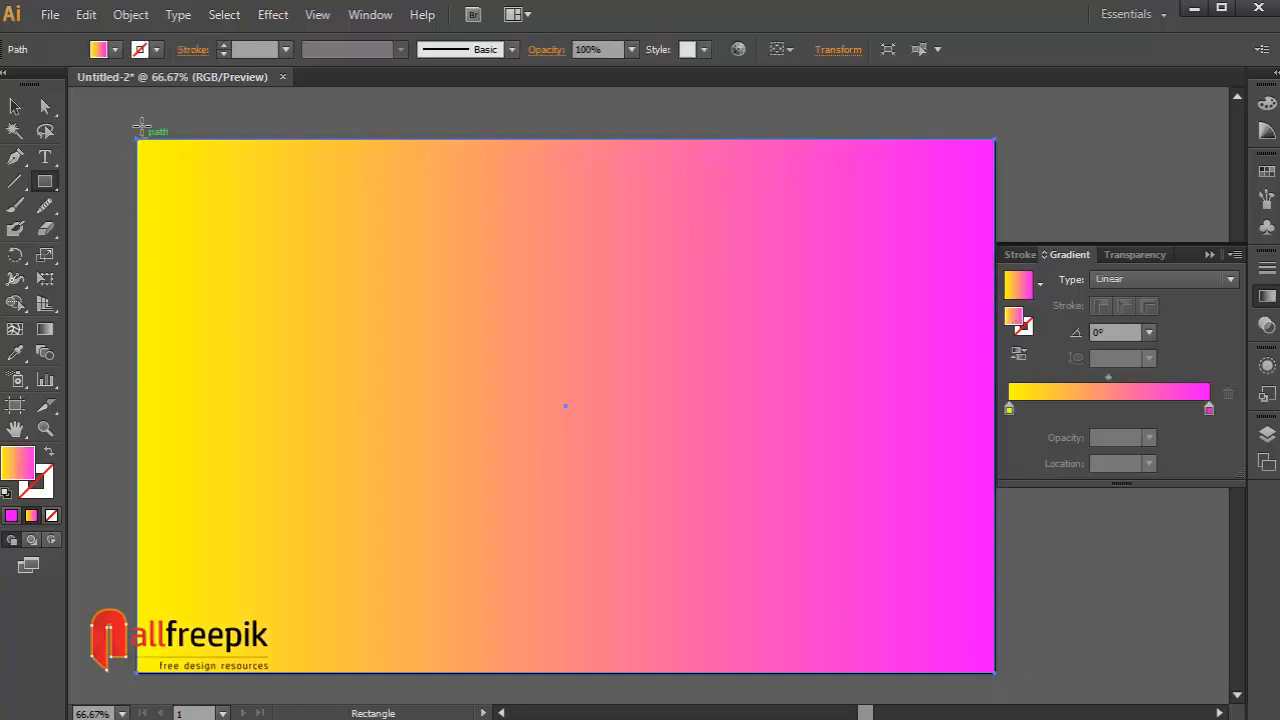
key(v)
Set the background rectangle's gradient angle to -45° and shift the gradient midpoint to about 61%
click(1149, 340)
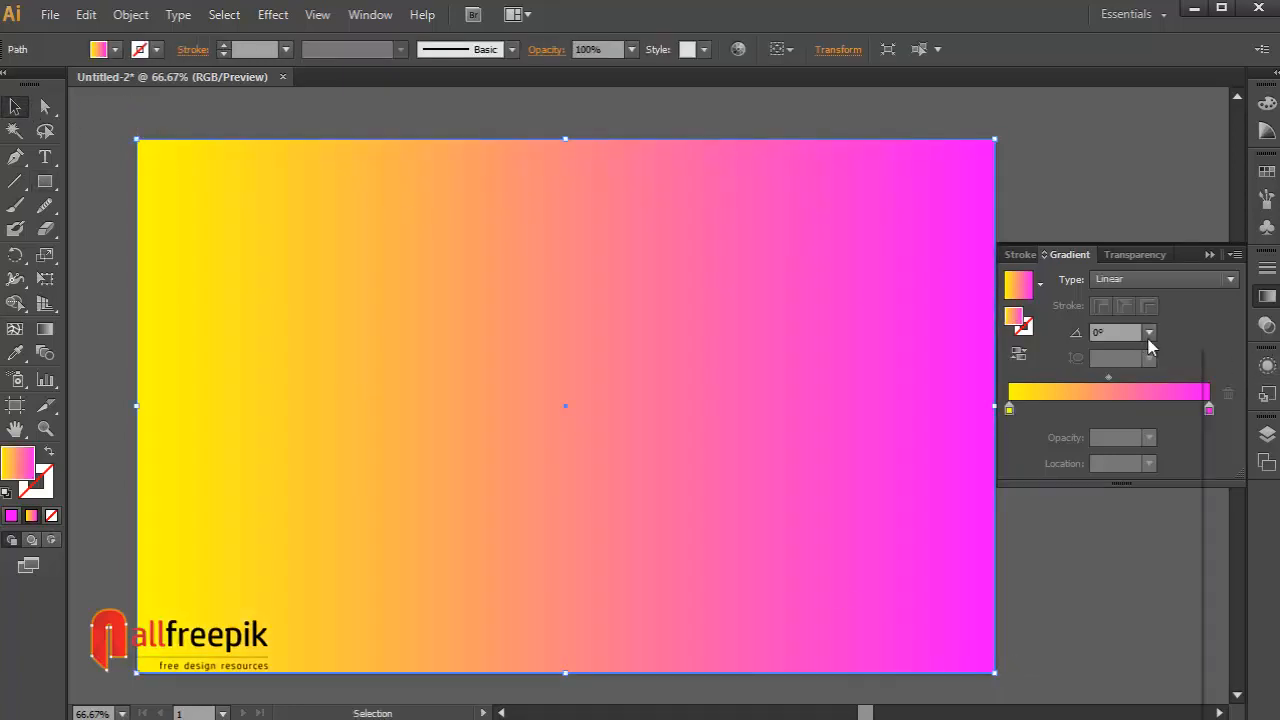
click(1165, 580)
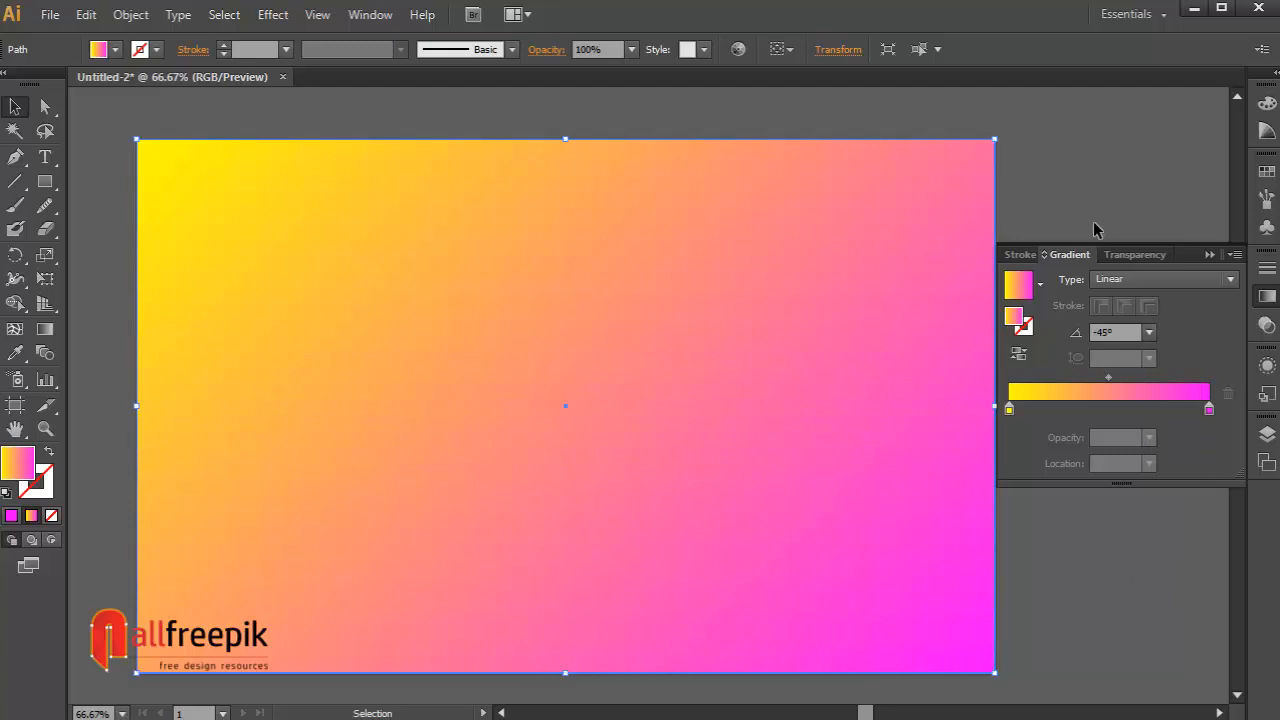
drag(1109, 382, 1133, 384)
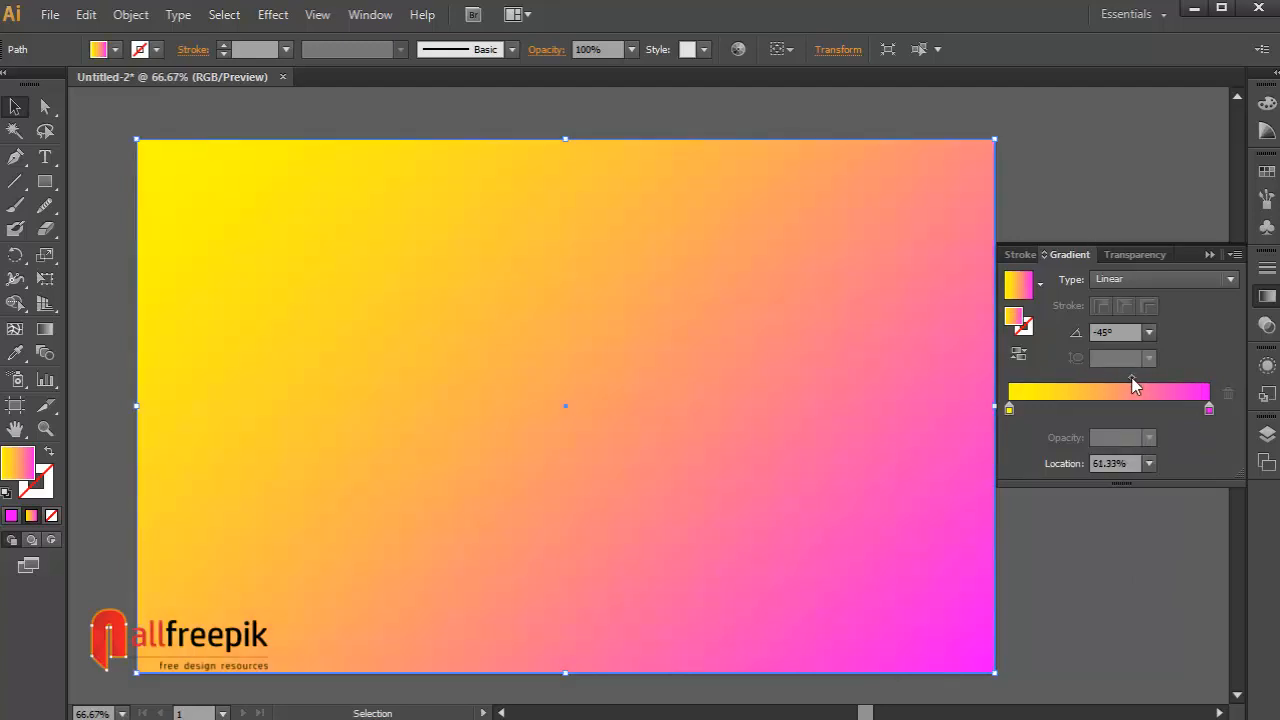
Shift the background gradient's midpoint to about 65% and lock the background rectangle
click(1148, 160)
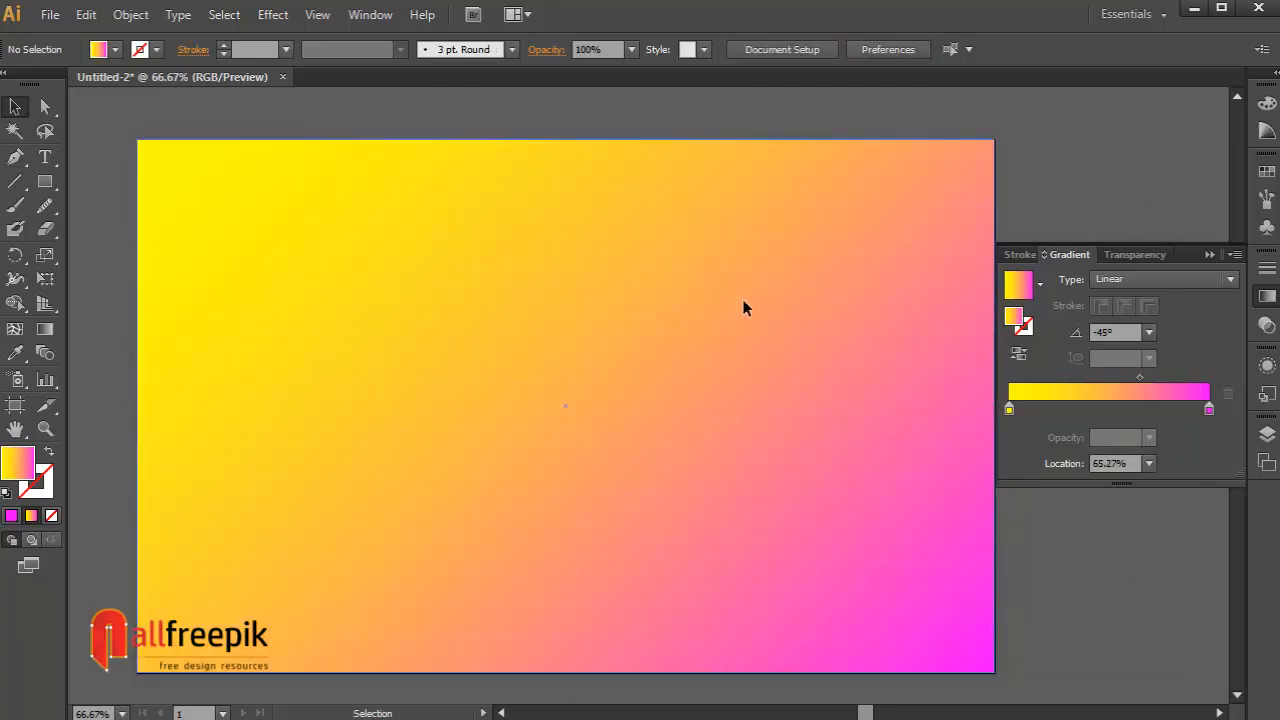
click(743, 300)
click(130, 14)
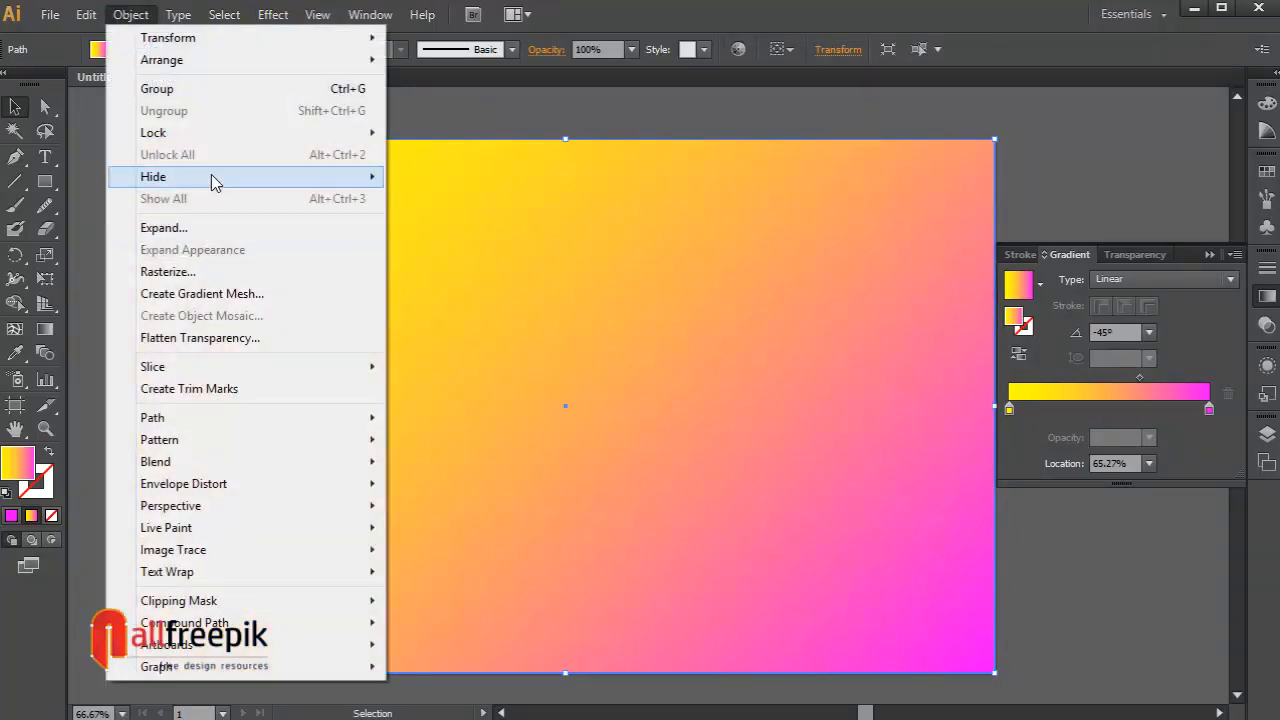
mouse_move(218, 138)
click(535, 132)
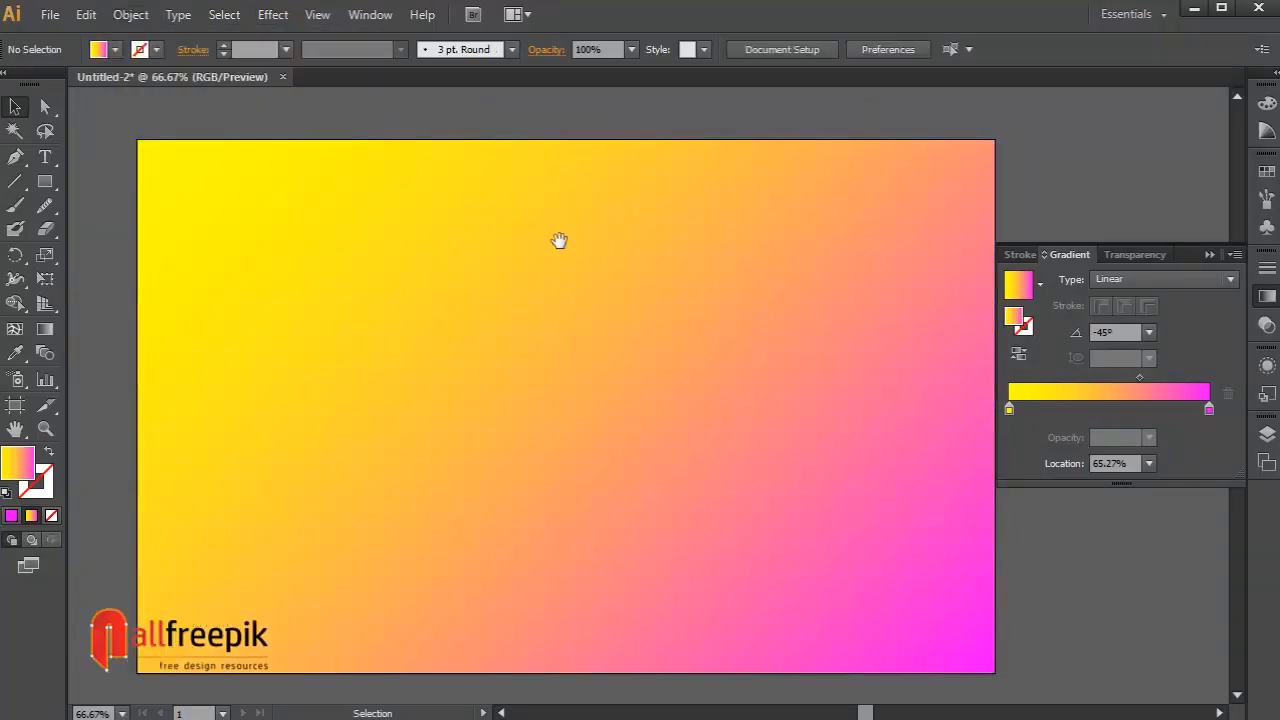
Copy the blended shape above the artboard, paste it in front and move the copy directly above the original
drag(559, 240, 554, 284)
ctrl+alt+click(563, 285)
drag(610, 385, 532, 289)
click(406, 157)
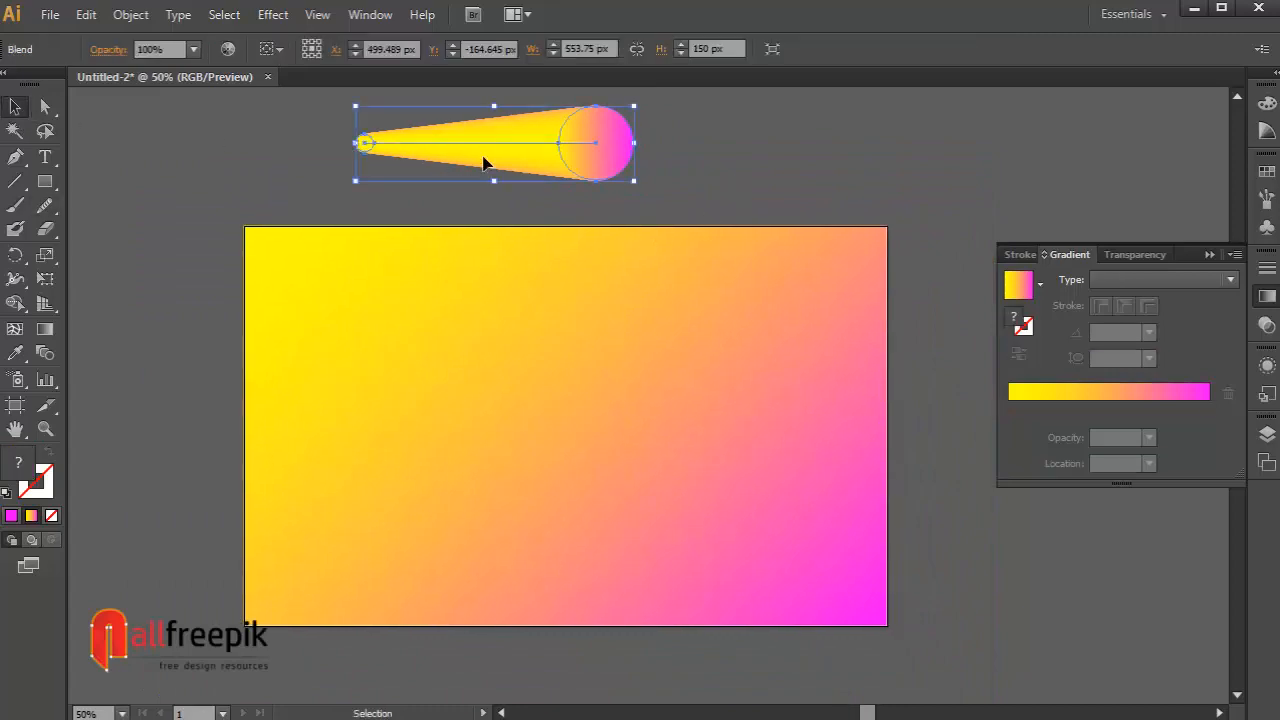
click(86, 14)
click(120, 111)
click(86, 14)
click(147, 157)
scroll(575, 215, up, 2)
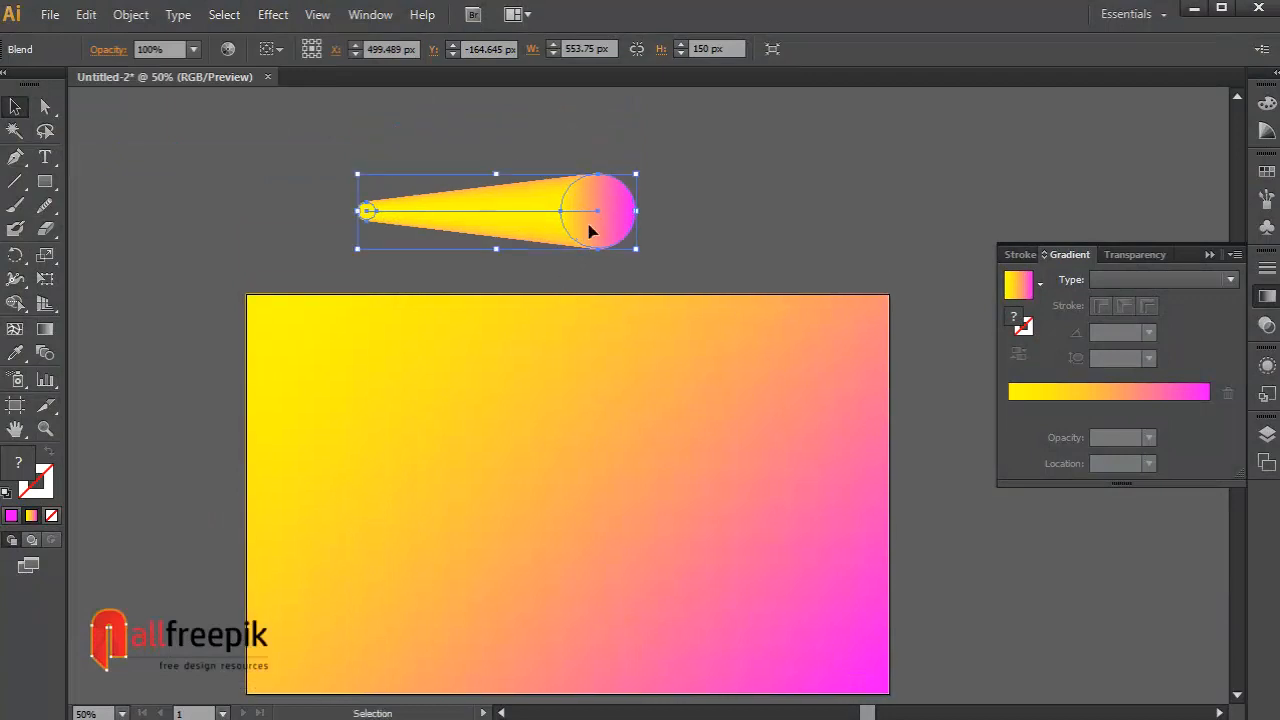
drag(589, 227, 597, 253)
click(678, 228)
drag(683, 228, 676, 285)
Duplicate the upper blended shape in front and move this third copy straight up to stack it above the other two
click(557, 192)
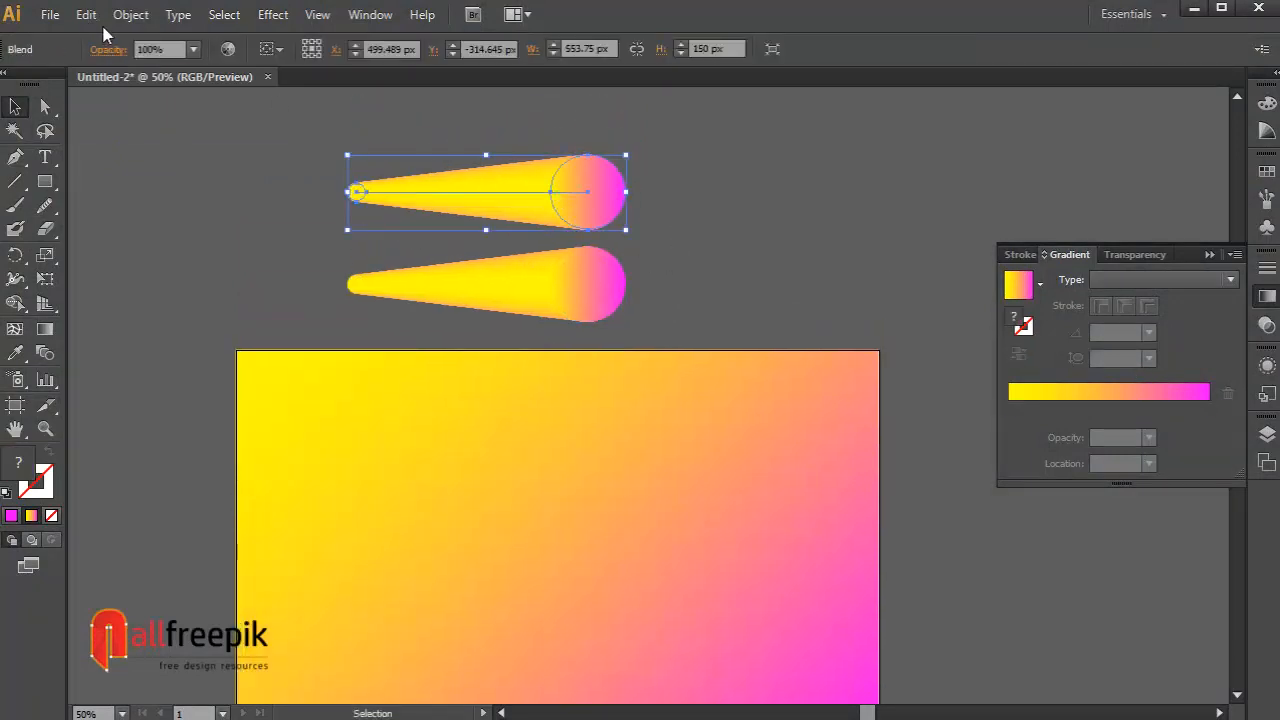
click(86, 14)
click(86, 14)
click(86, 14)
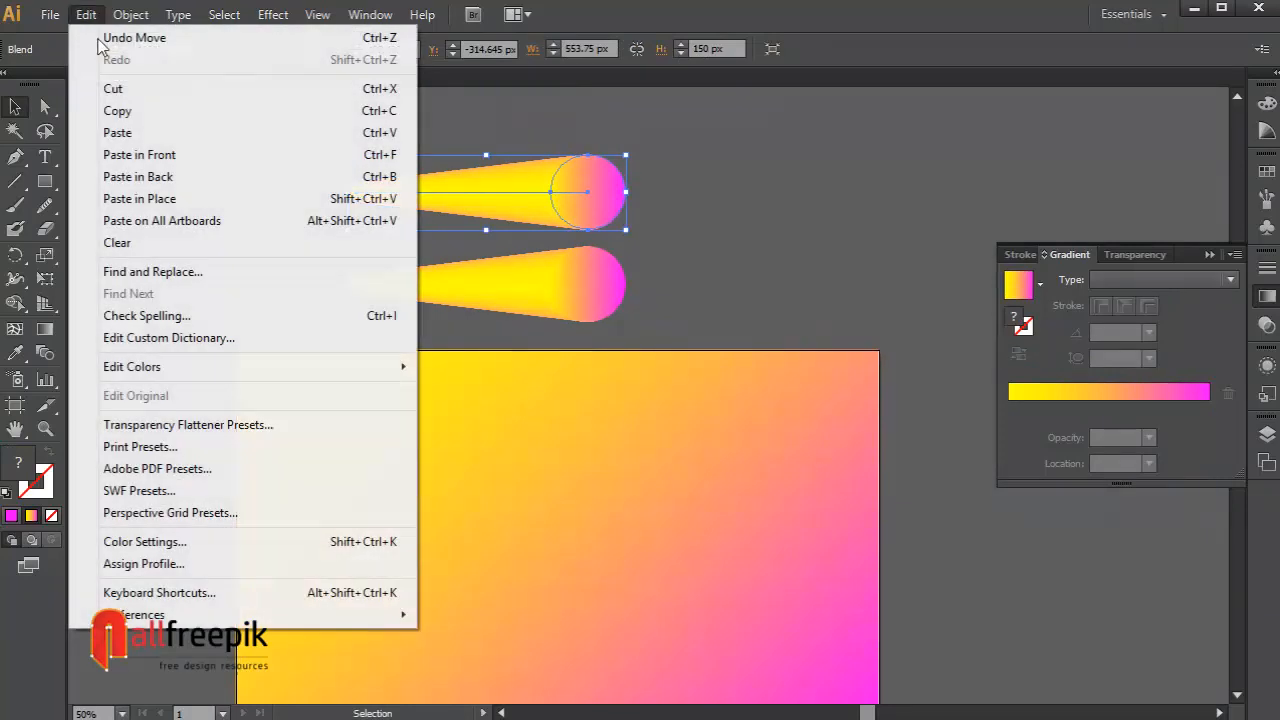
click(185, 155)
mouse_move(567, 179)
mouse_down()
mouse_move(557, 277)
mouse_move(563, 197)
mouse_up()
click(706, 273)
Draw a freehand S-shaped wave with the Pencil tool across the artboard, extending past both side edges
drag(712, 447, 714, 332)
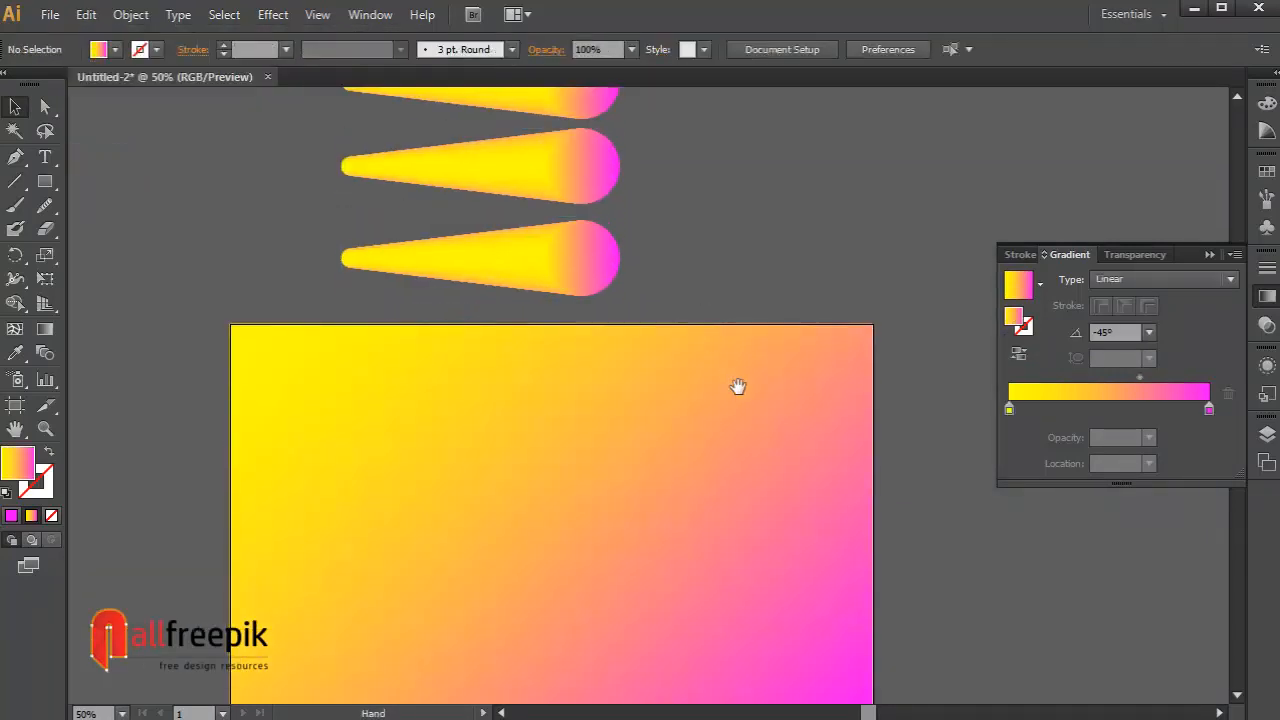
key(ctrl+minus)
scroll(711, 457, down, 1)
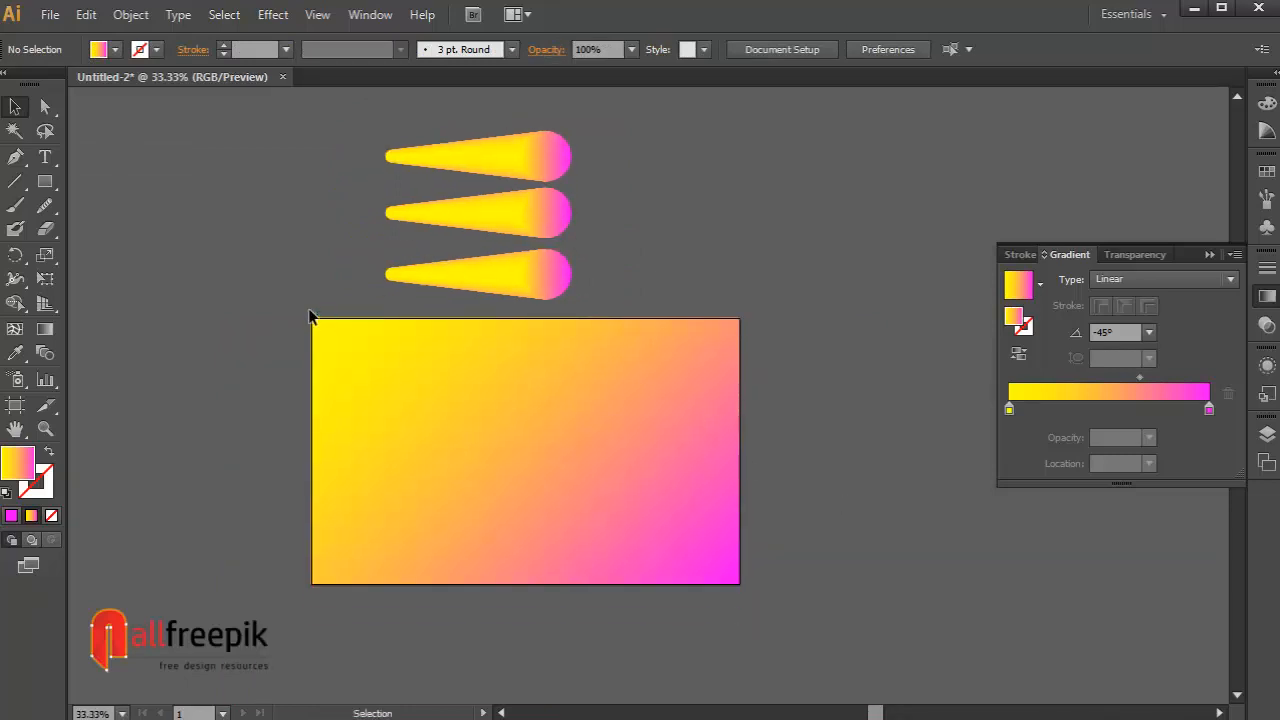
drag(48, 202, 95, 206)
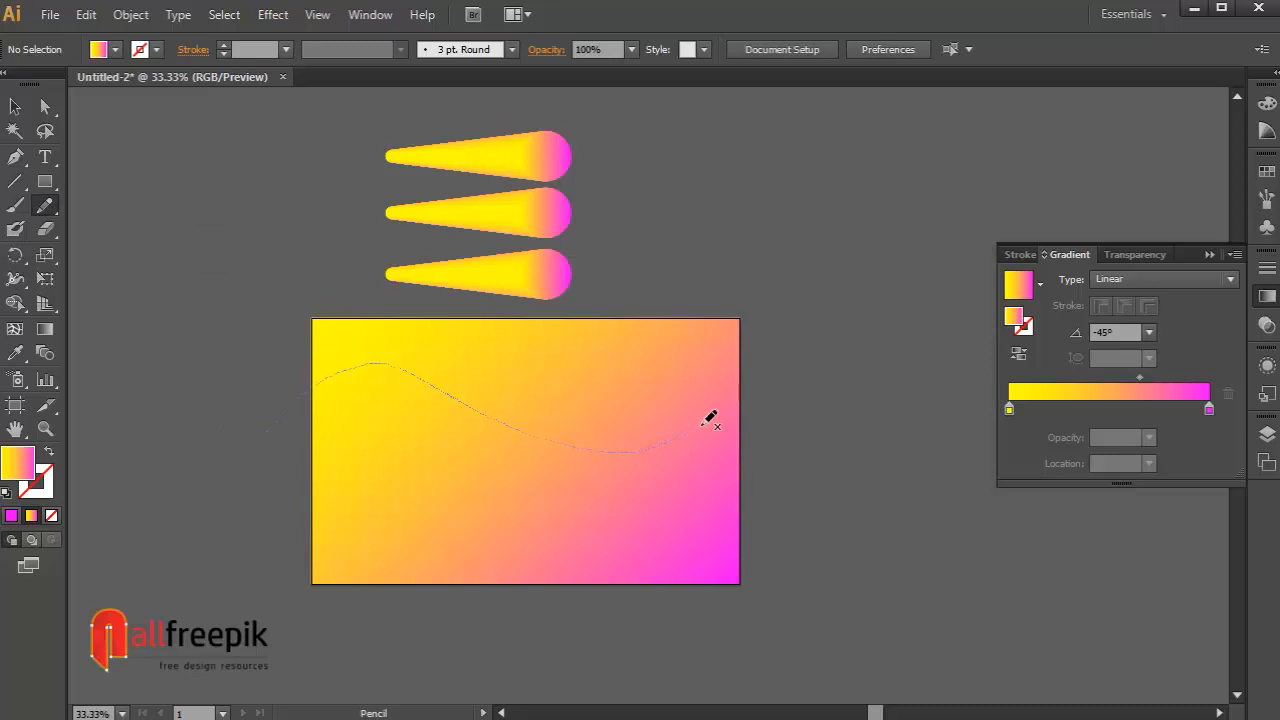
drag(752, 364, 749, 366)
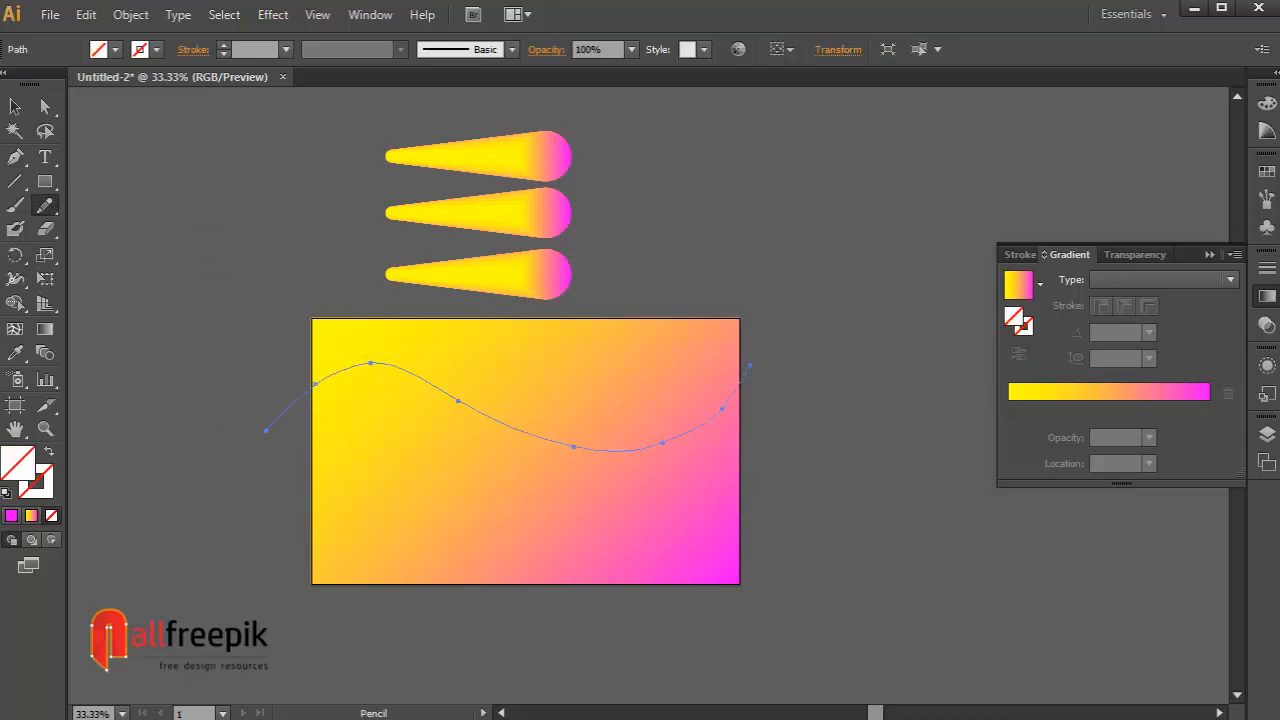
click(15, 106)
Even out the bends of the wavy path with the Smooth tool and deselect it
key(ctrl+space)
drag(209, 285, 945, 632)
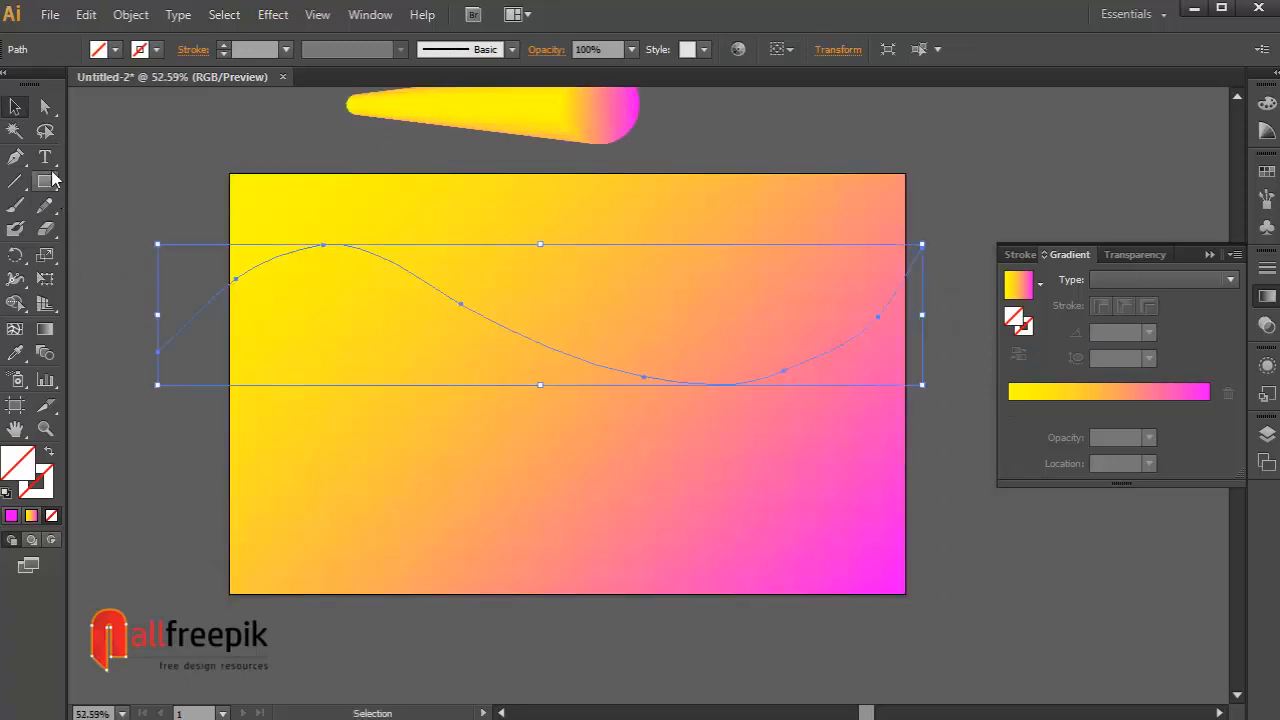
drag(45, 206, 100, 226)
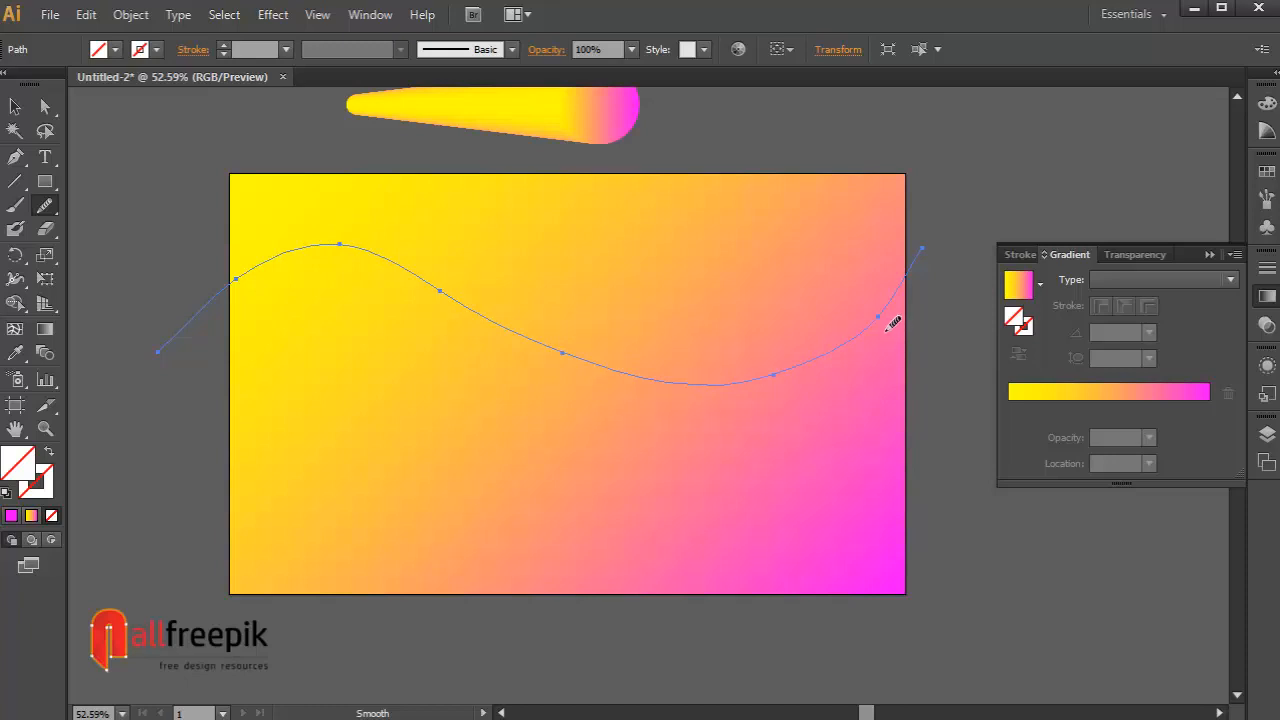
drag(784, 374, 778, 368)
click(15, 106)
click(206, 192)
Replace the spine of the lowest blended shape with the wavy path
click(406, 266)
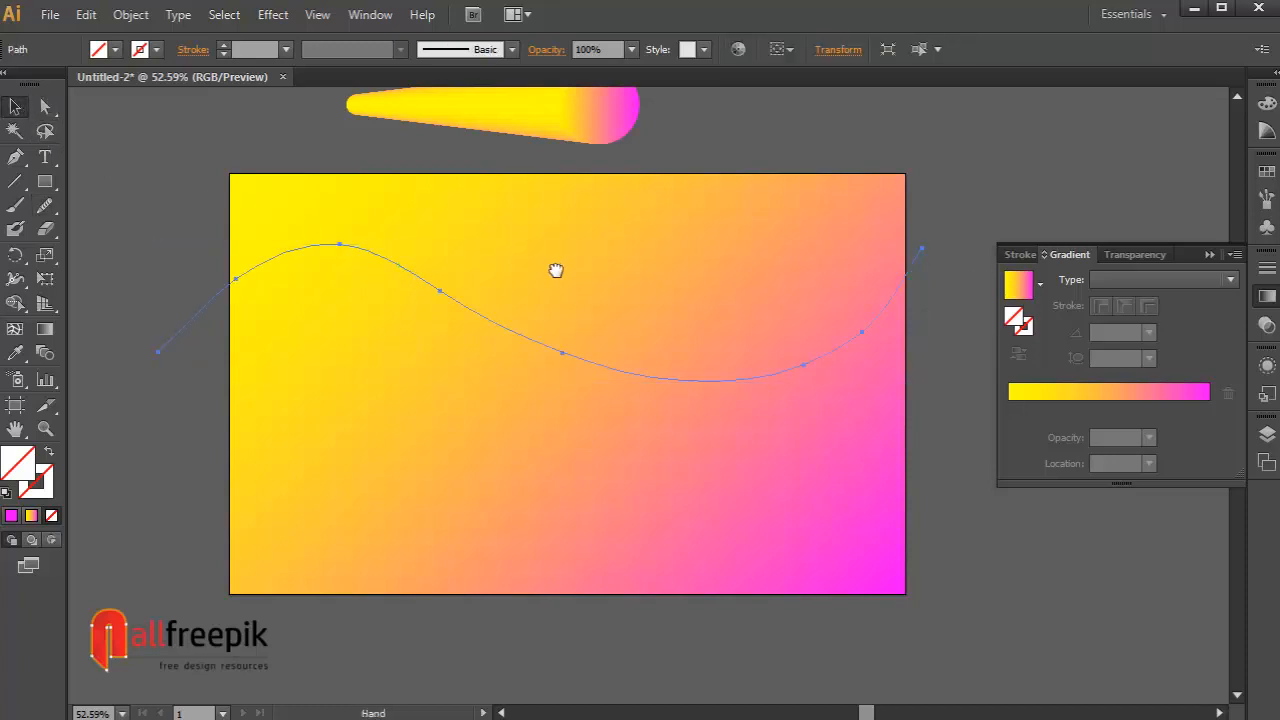
scroll(560, 280, up, 3)
shift+click(556, 258)
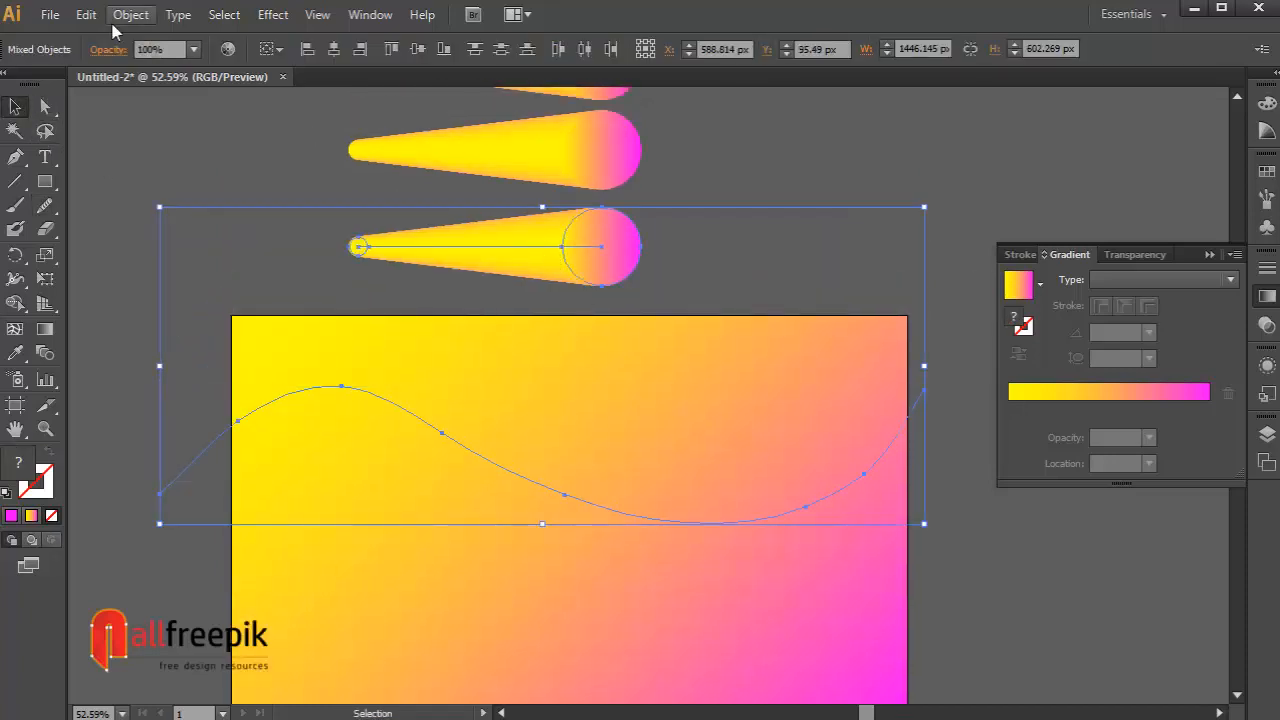
click(131, 14)
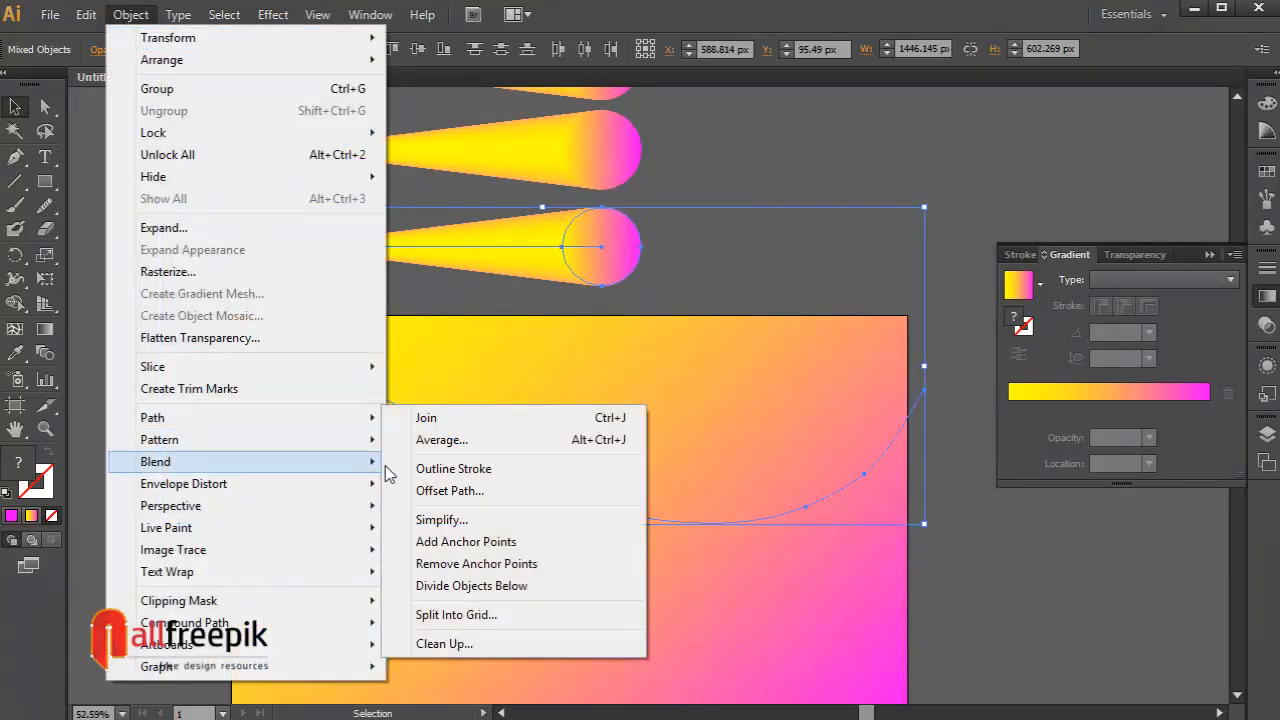
mouse_move(262, 462)
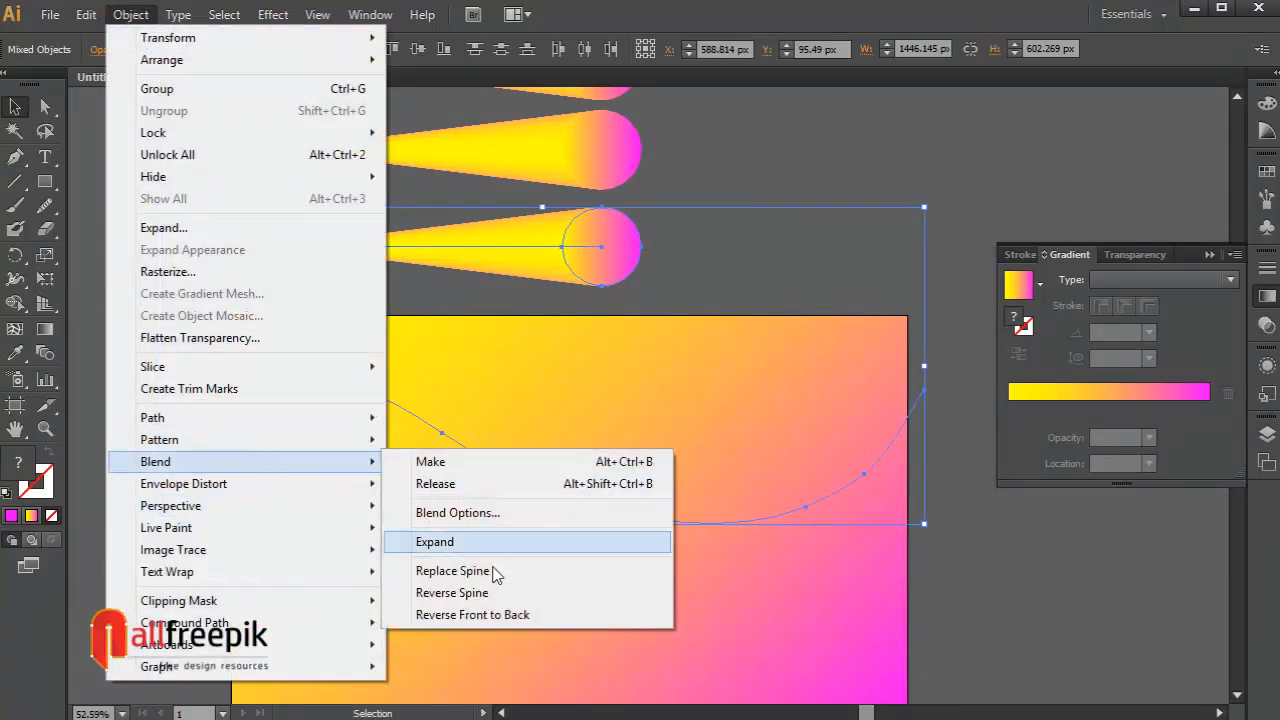
click(460, 576)
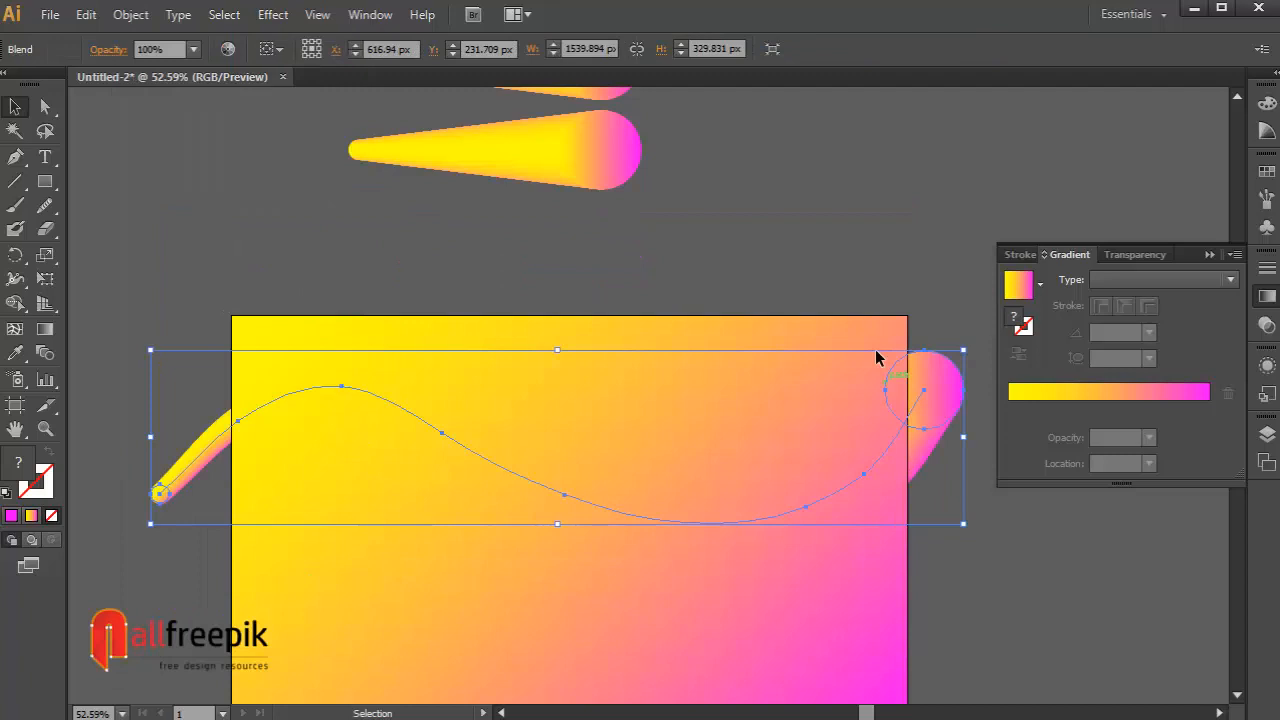
Bring the curved blend to the front of the background rectangle and deselect it
click(857, 251)
click(920, 405)
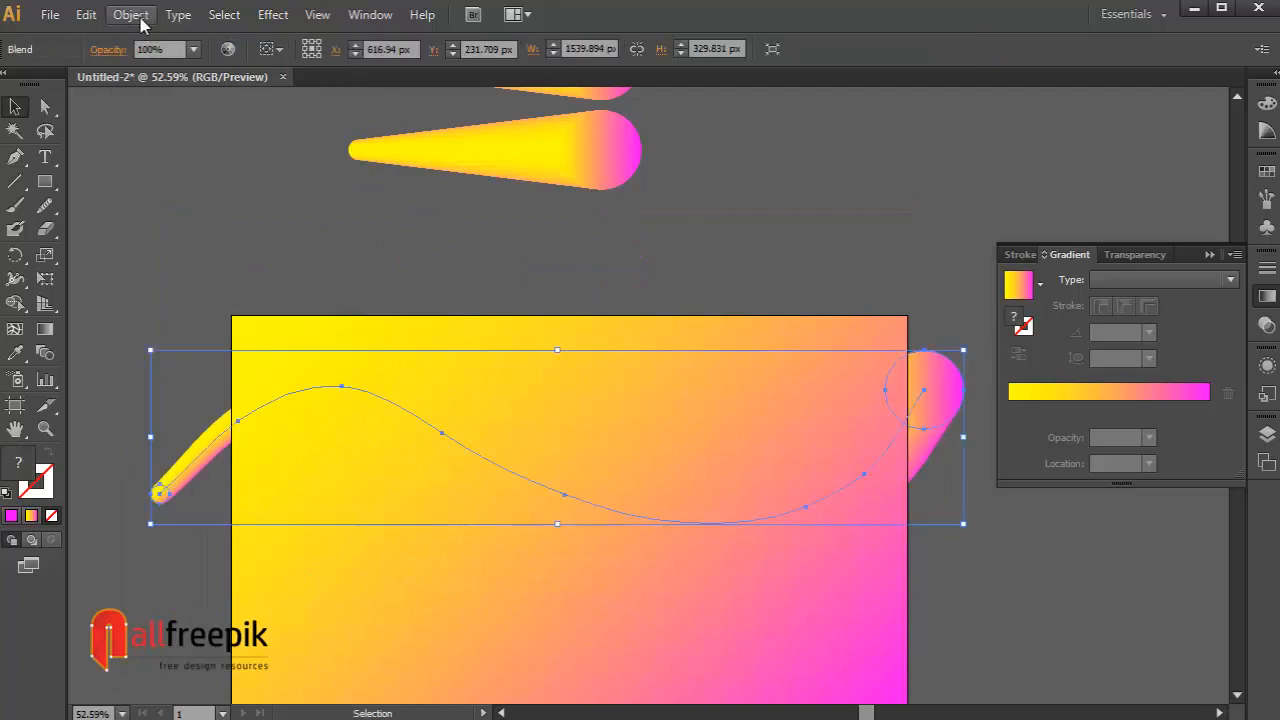
right_click(942, 402)
mouse_move(1008, 555)
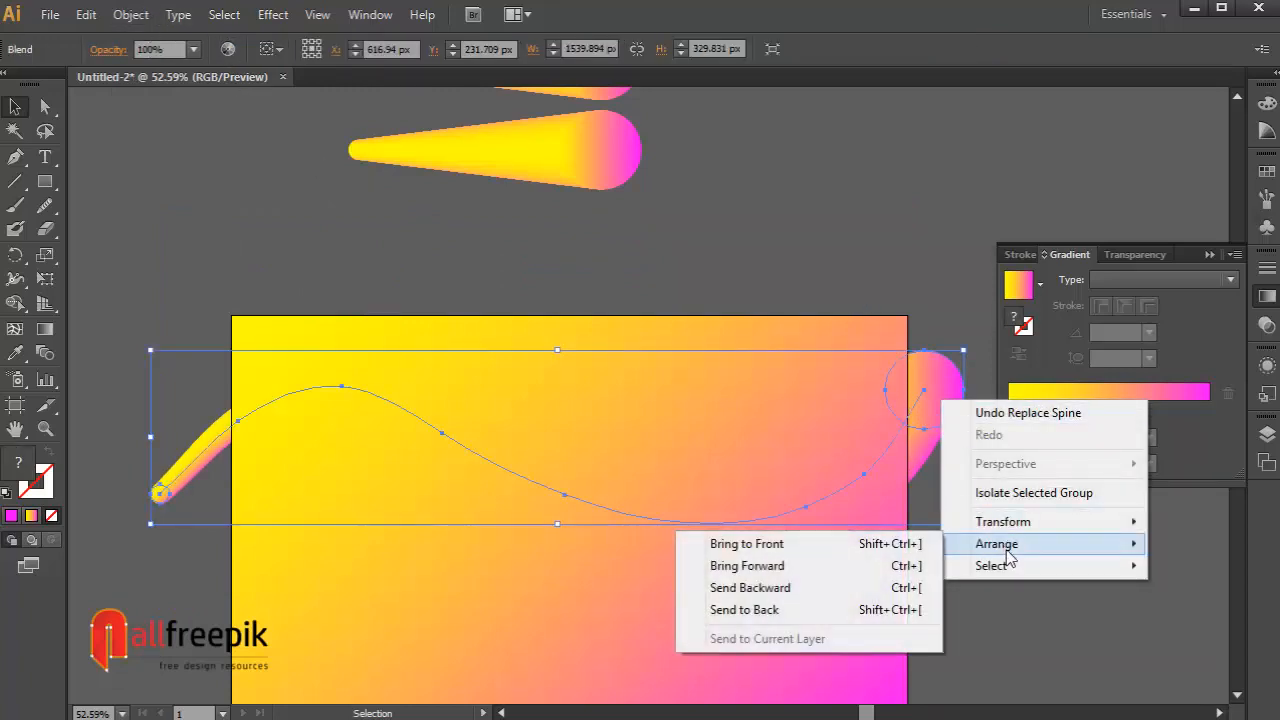
click(823, 540)
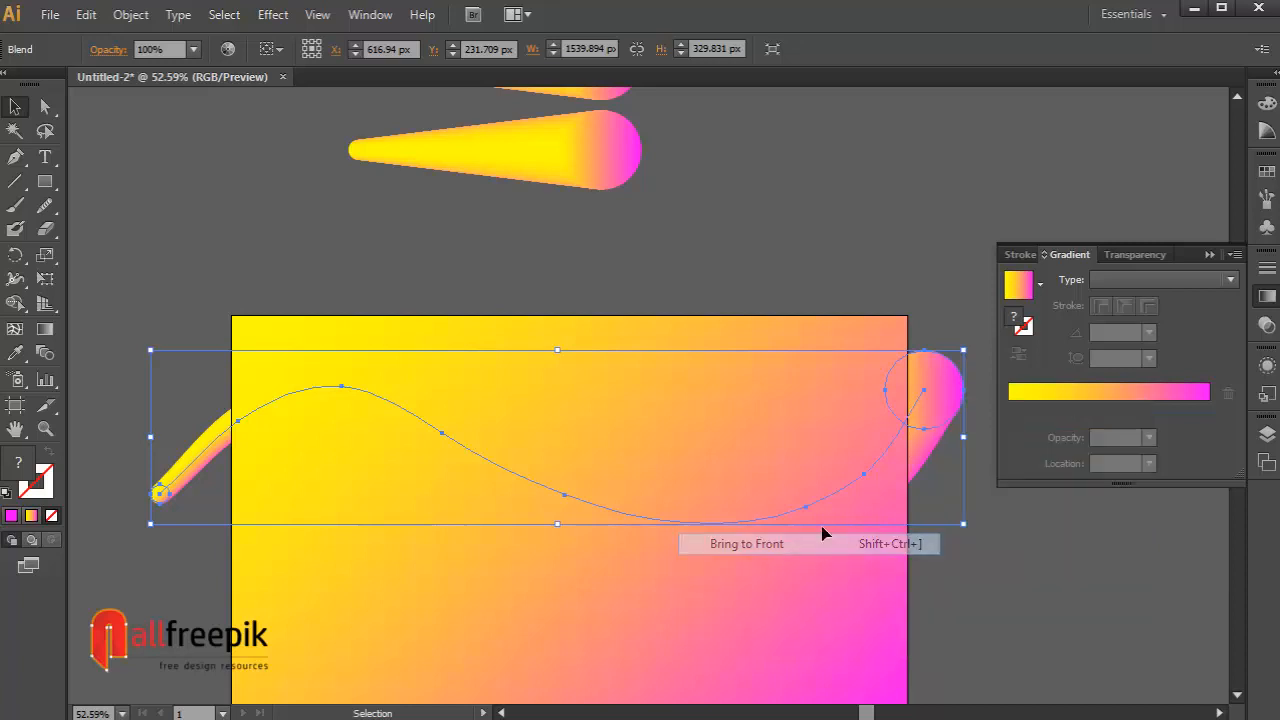
click(836, 276)
Rotate only the large end circle of the curved blend until its gradient angle is 45°
drag(794, 409, 803, 384)
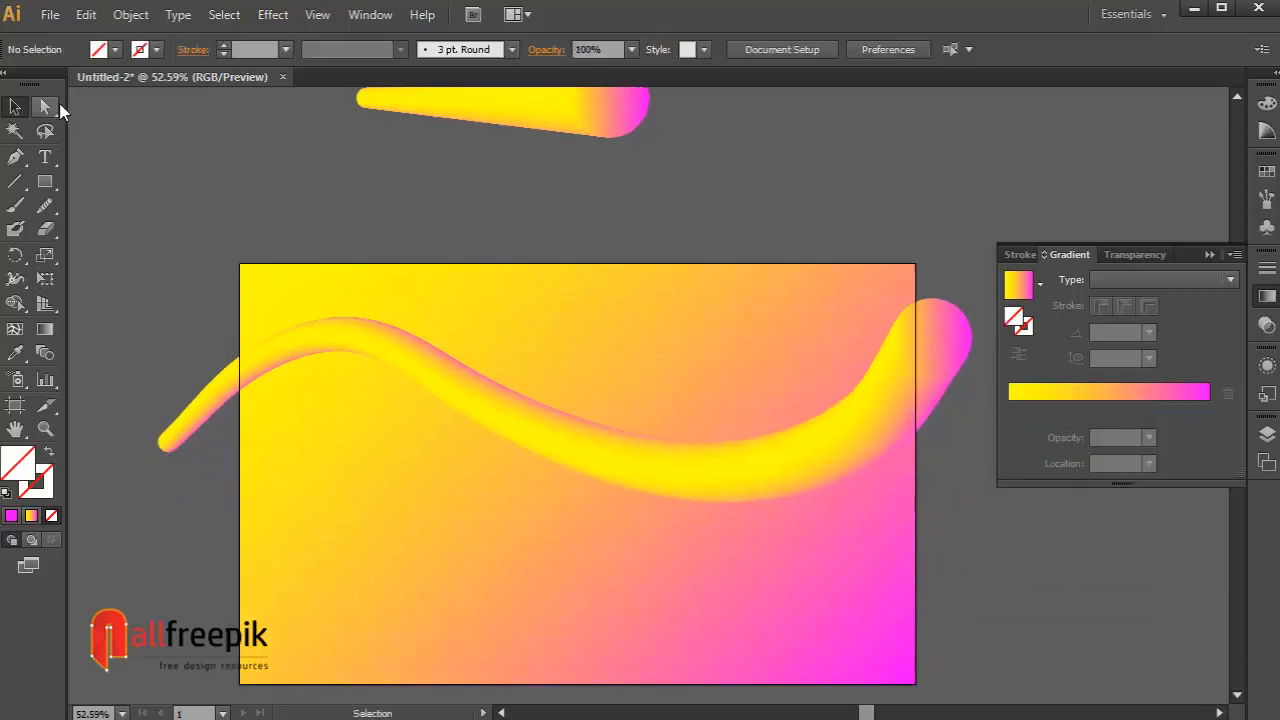
click(56, 105)
click(950, 334)
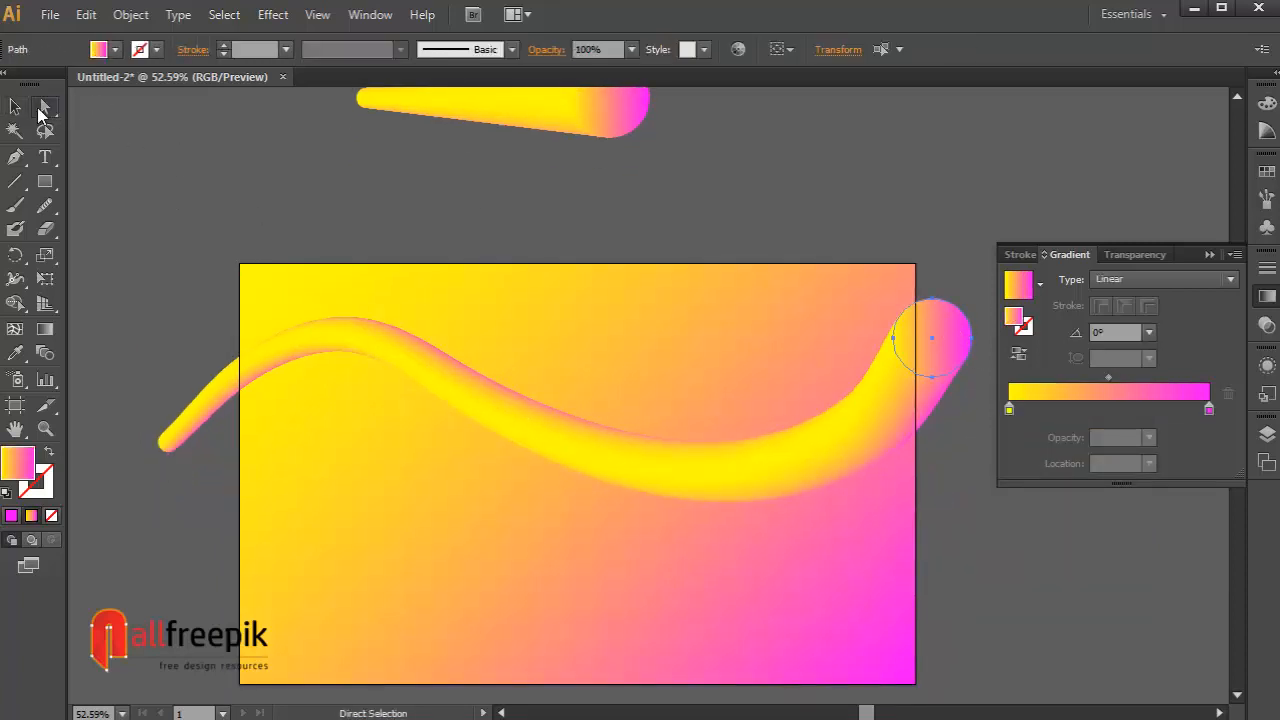
click(14, 106)
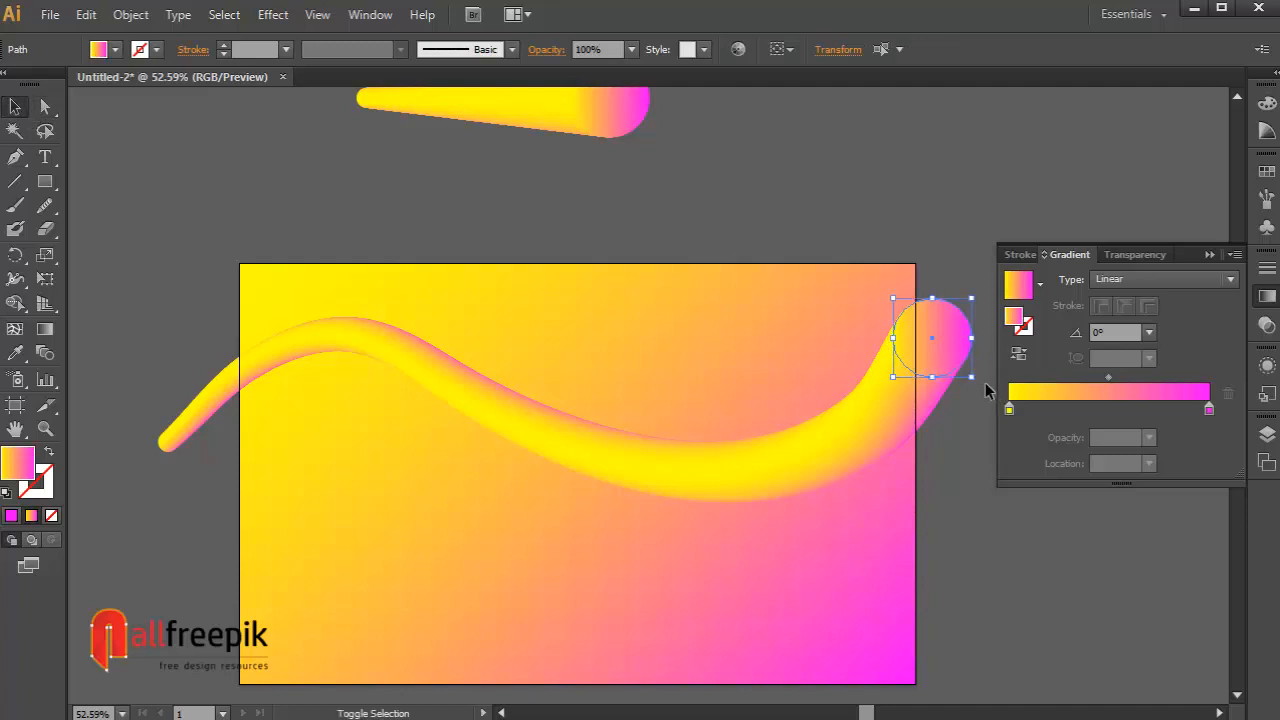
drag(982, 386, 951, 402)
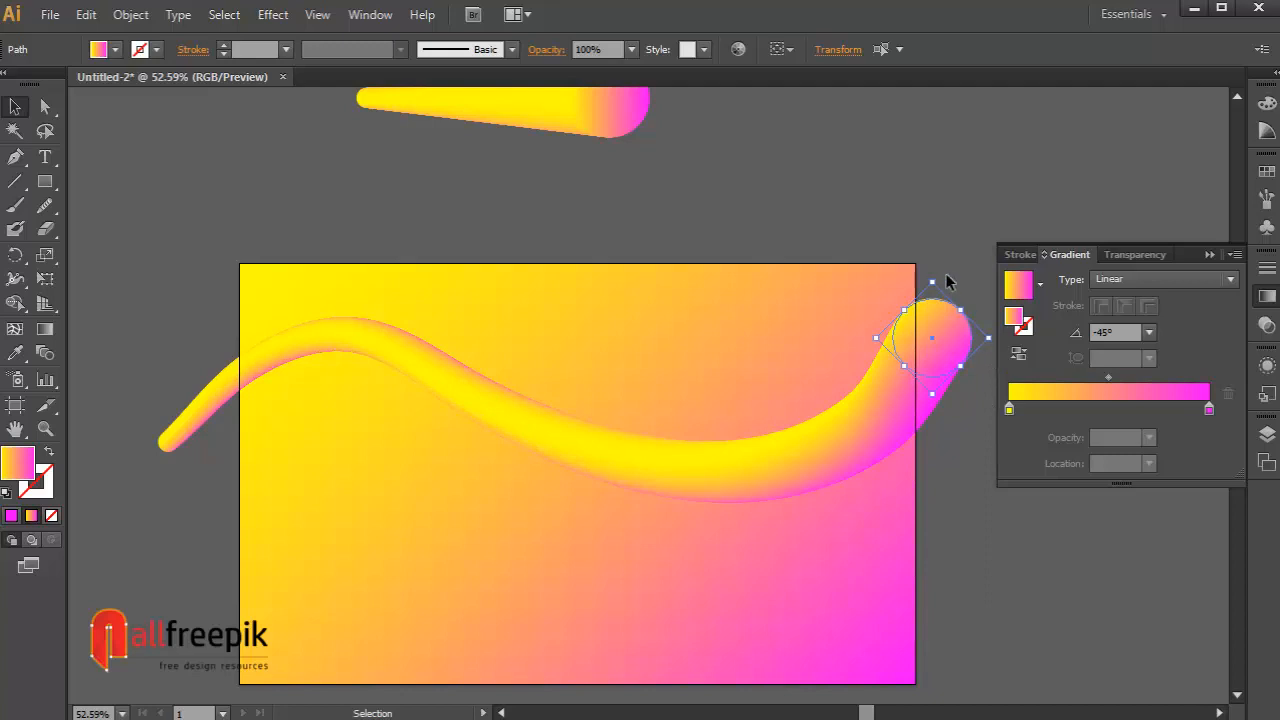
drag(934, 272, 873, 326)
drag(969, 214, 975, 180)
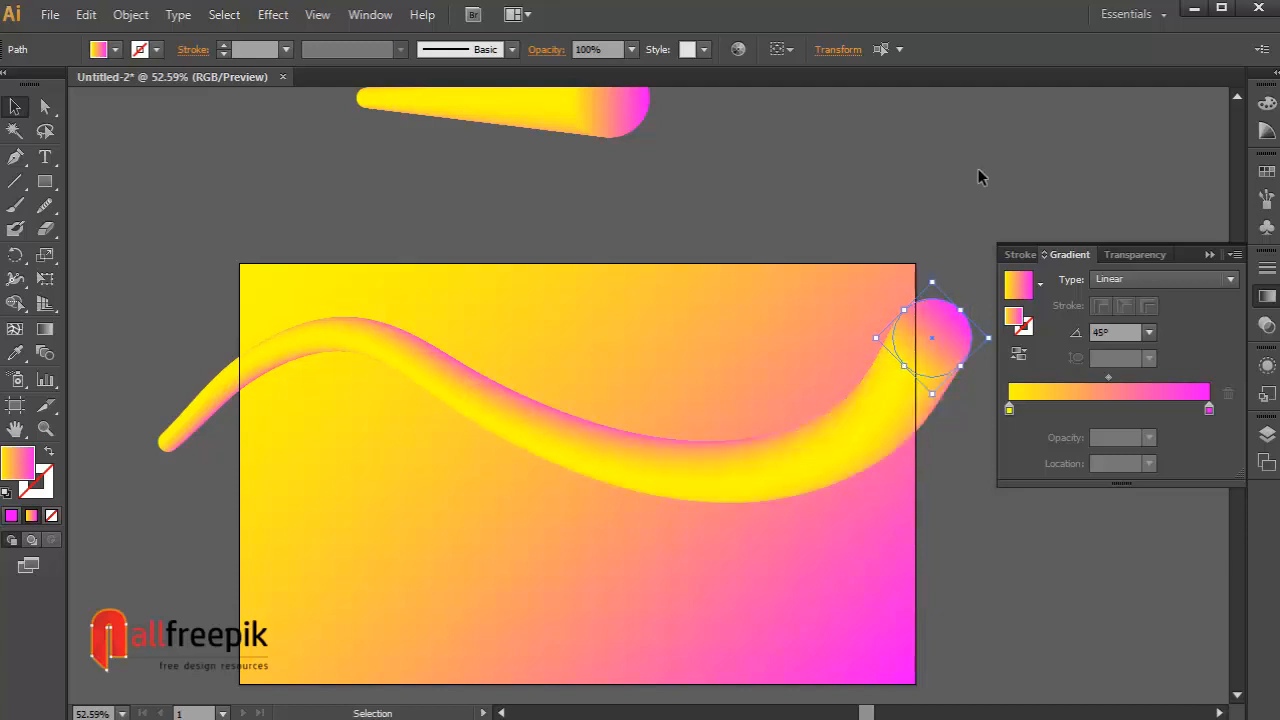
click(973, 169)
Scale the curved blend down proportionally to about 1293 by 277 px and nudge it slightly lower on the artboard
click(957, 357)
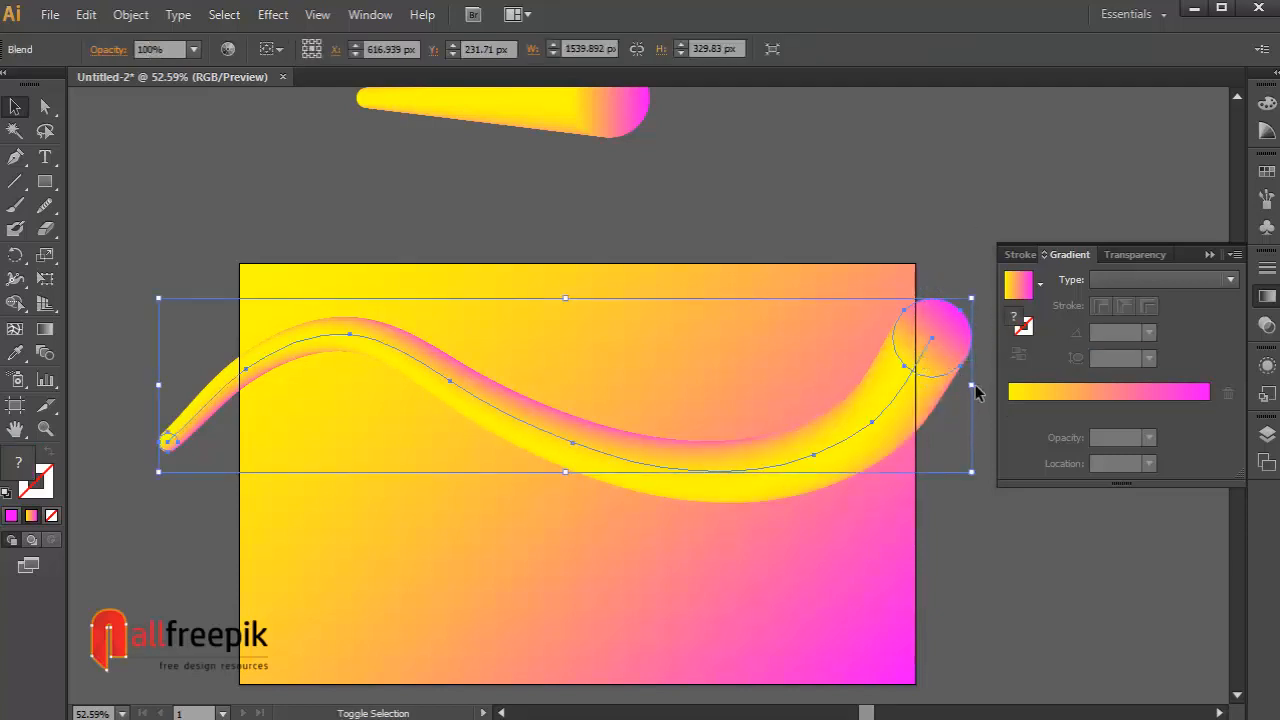
drag(974, 386, 921, 385)
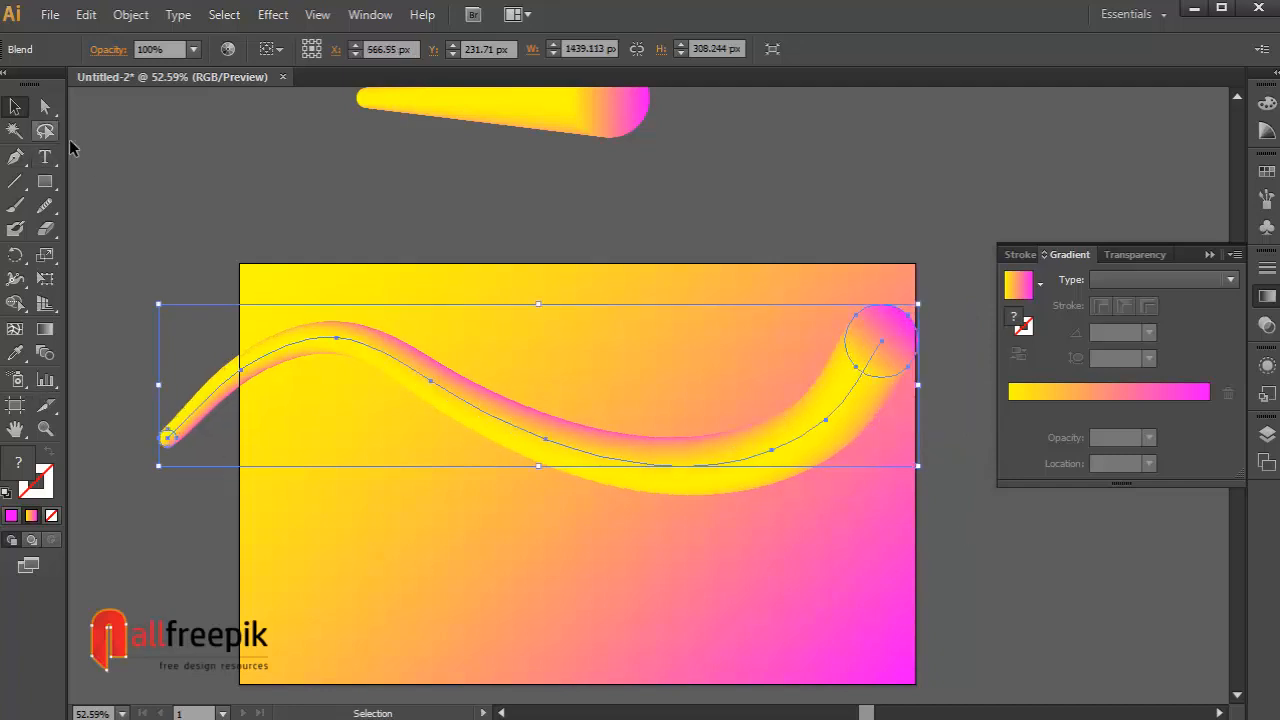
drag(159, 465, 236, 449)
drag(631, 434, 624, 458)
click(1034, 622)
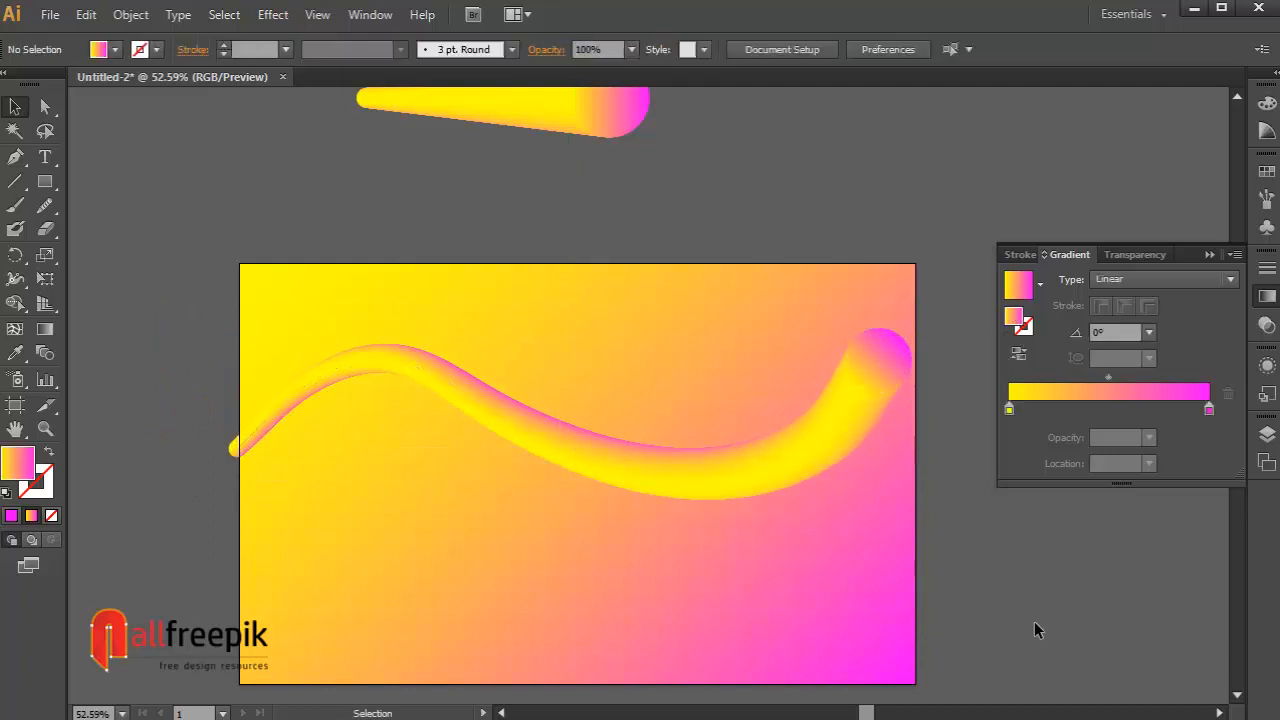
Enlarge the curved blend proportionally to slightly more than 1446 px wide and shift it so both ends overhang the artboard's sides
click(876, 382)
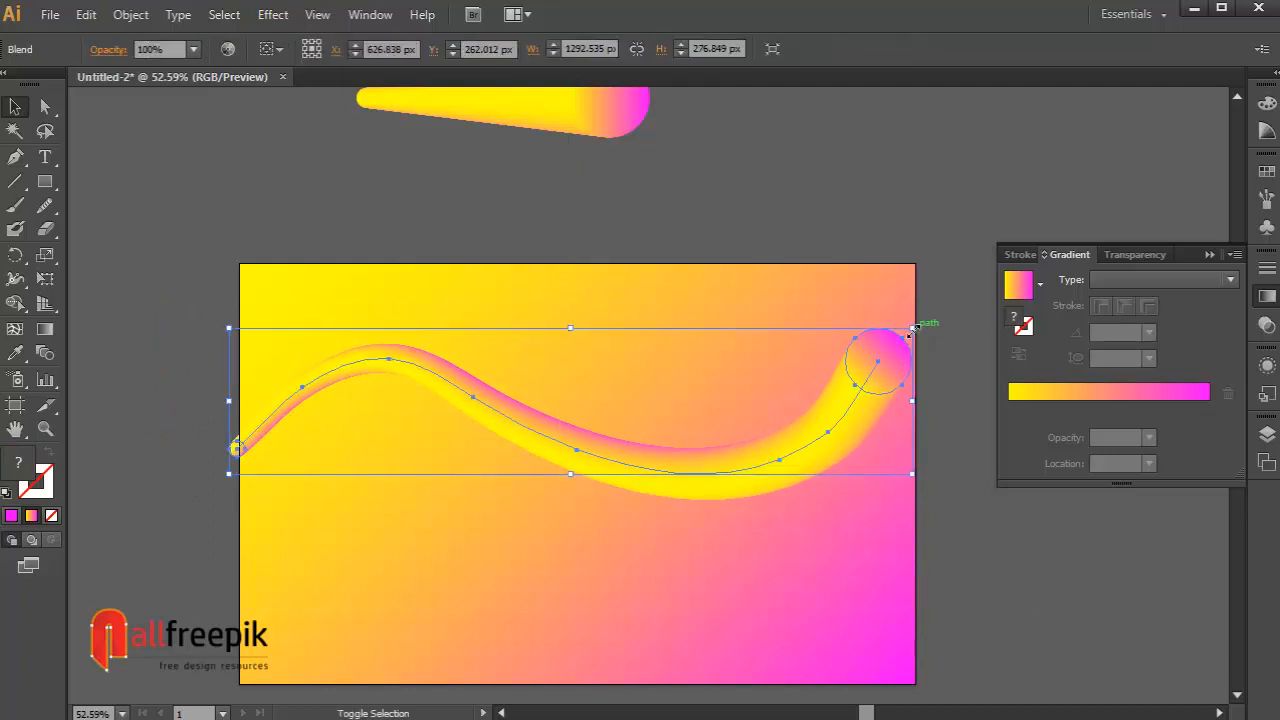
drag(911, 329, 992, 311)
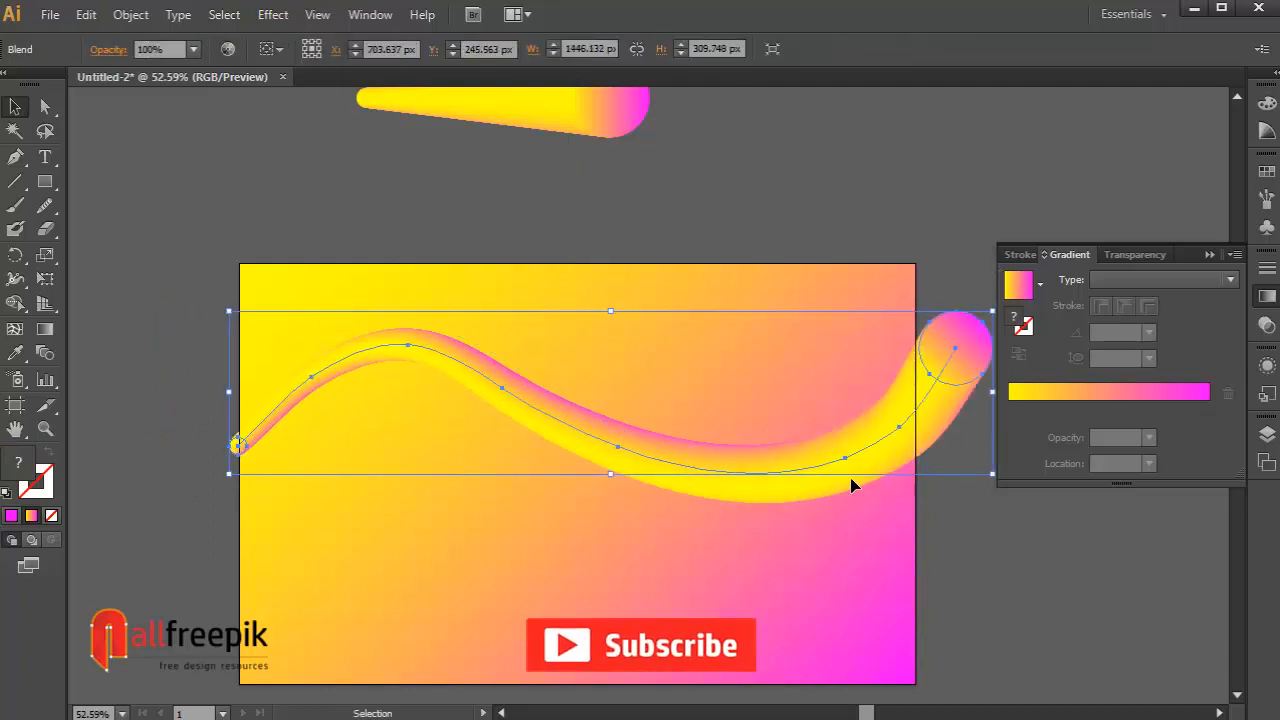
drag(845, 485, 830, 486)
click(1072, 593)
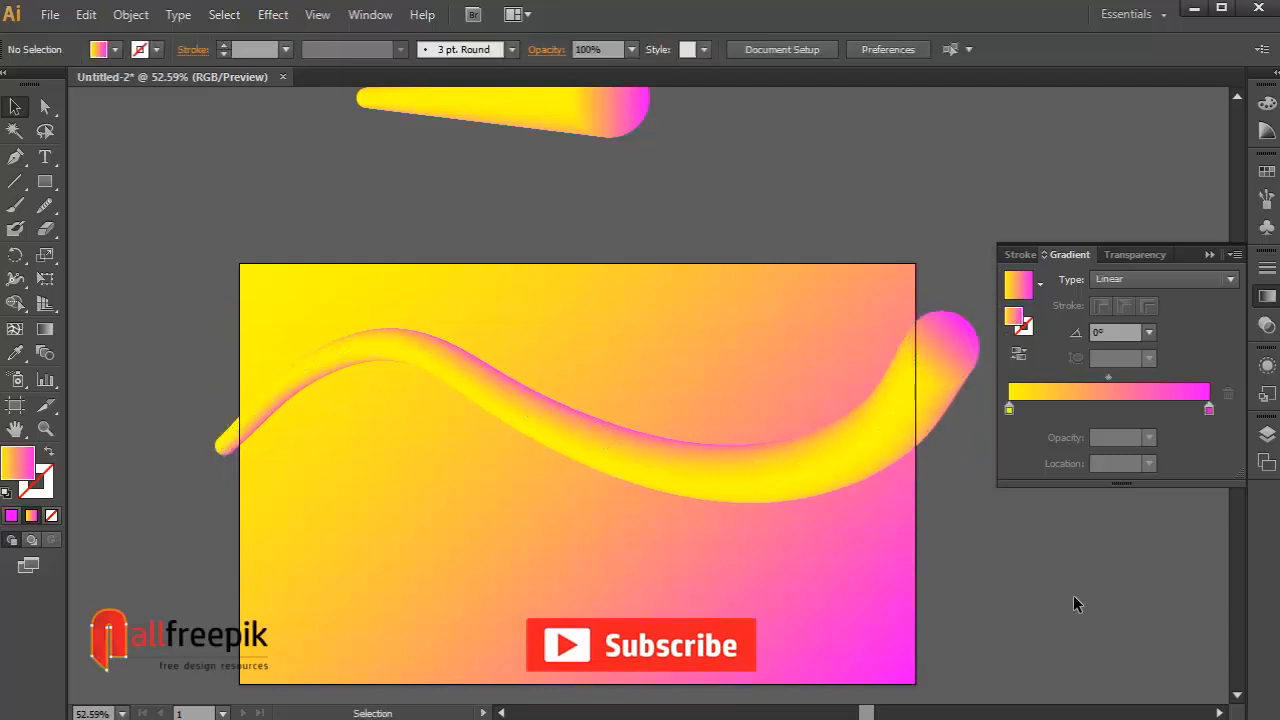
drag(1072, 598, 1009, 571)
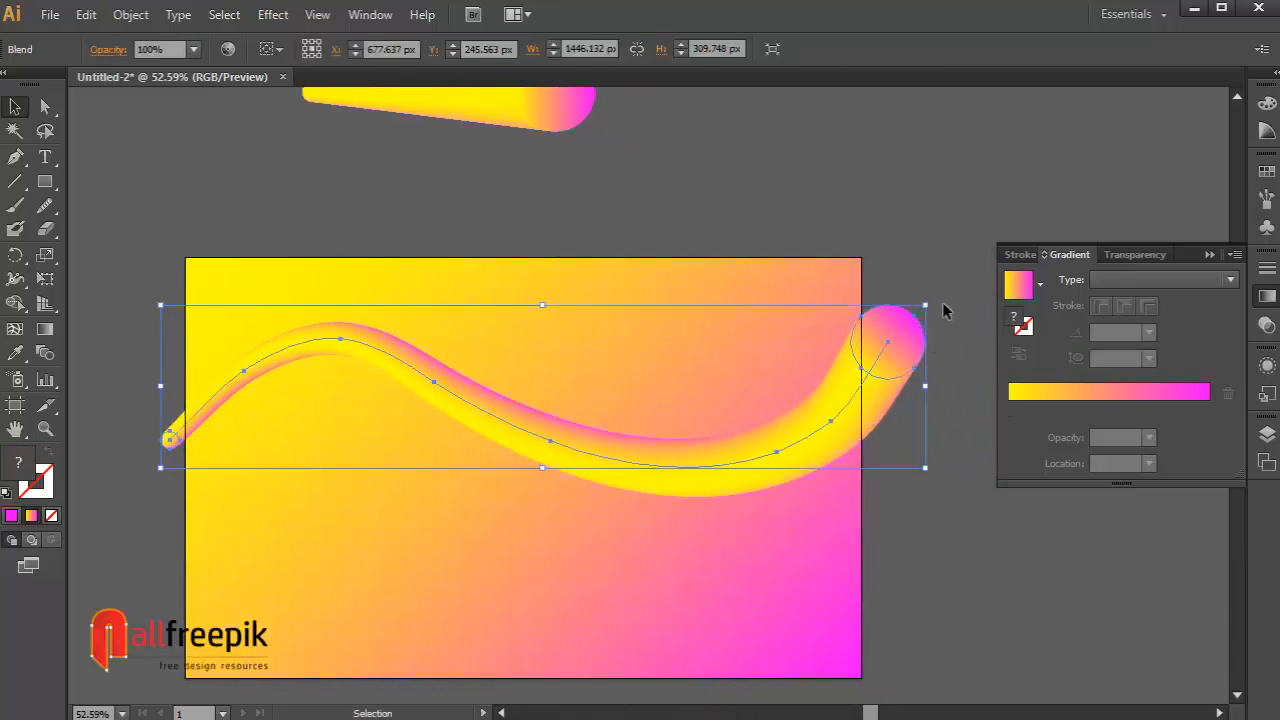
drag(924, 304, 942, 300)
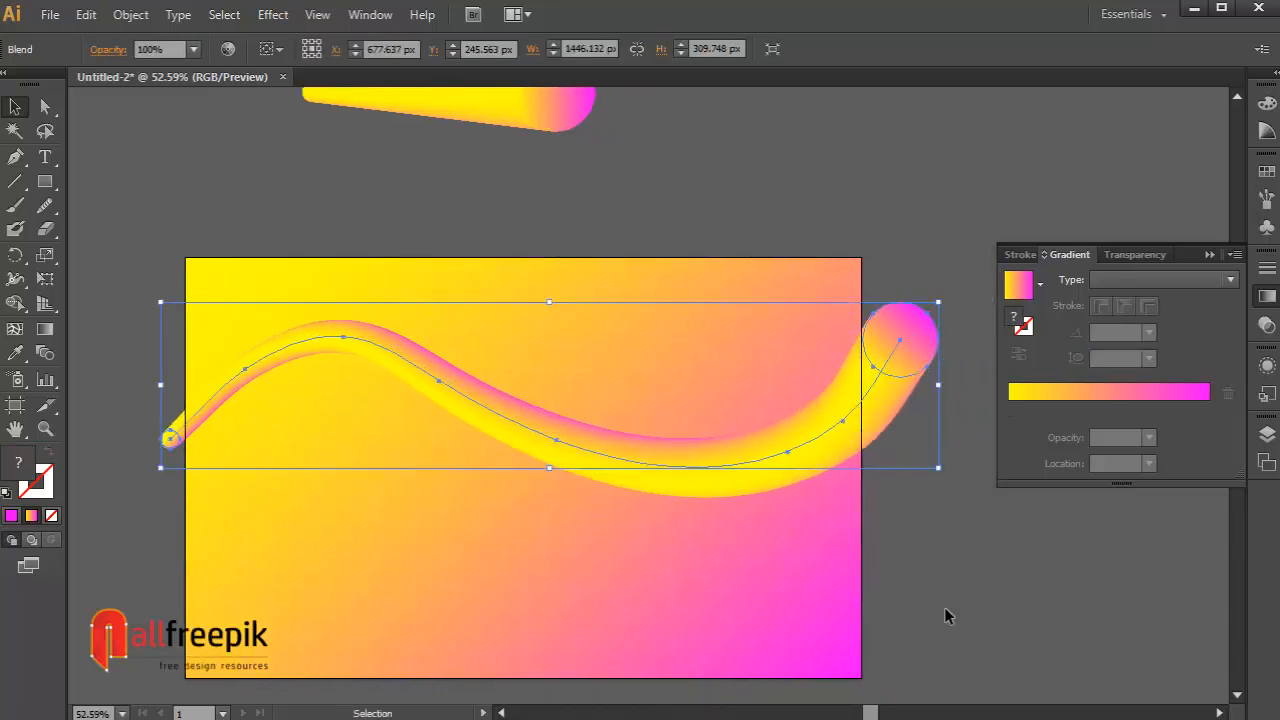
click(944, 607)
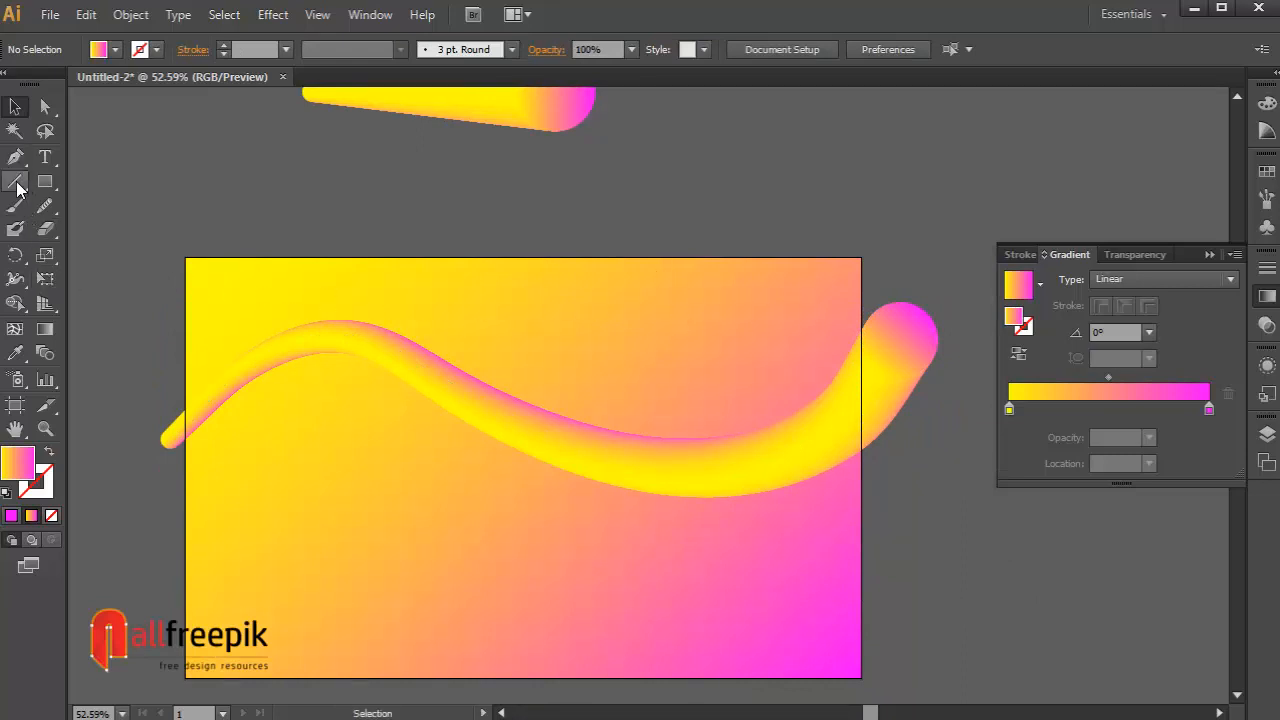
click(430, 376)
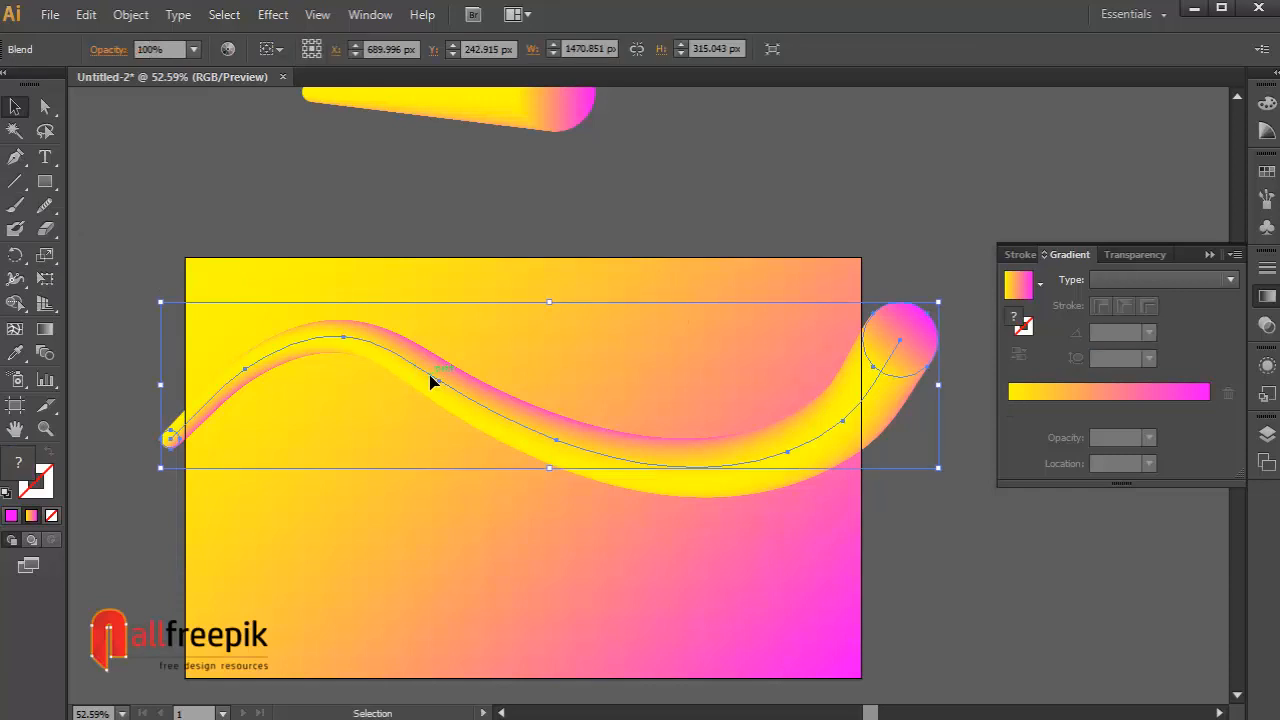
click(913, 222)
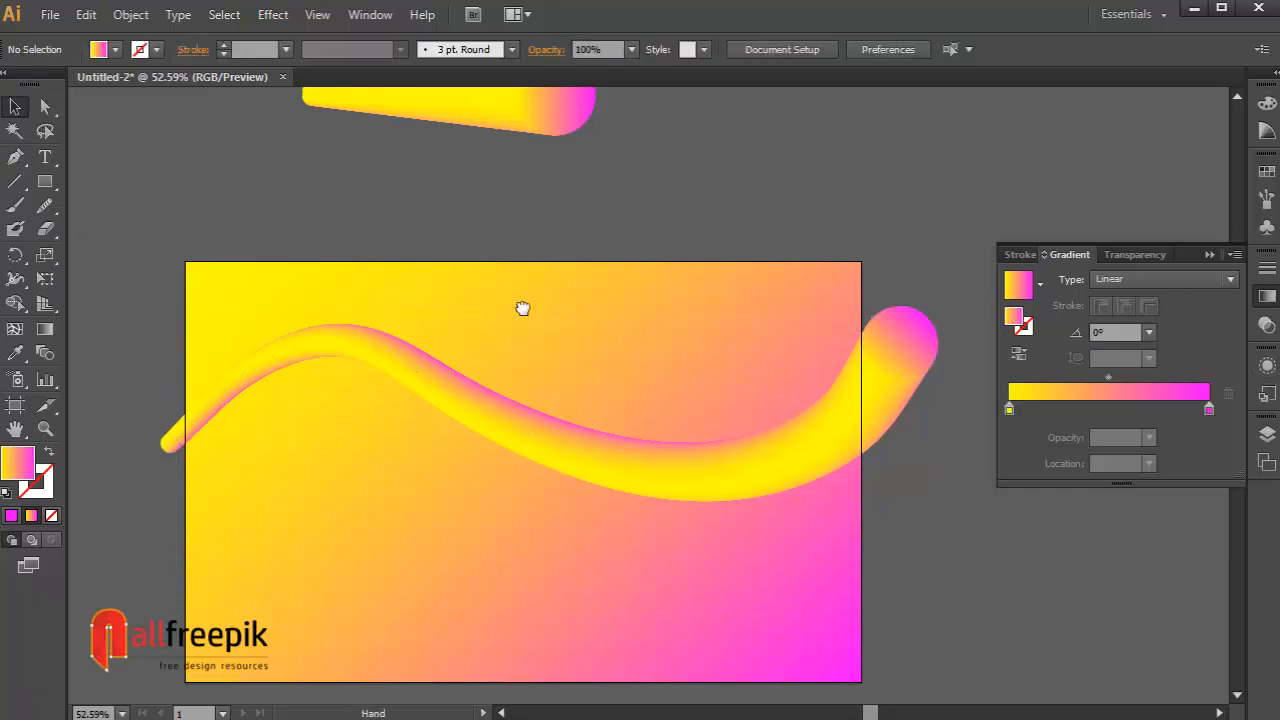
Resize only the large end circle of the upper straight blend to 100 px wide by 100 px high
drag(523, 306, 438, 334)
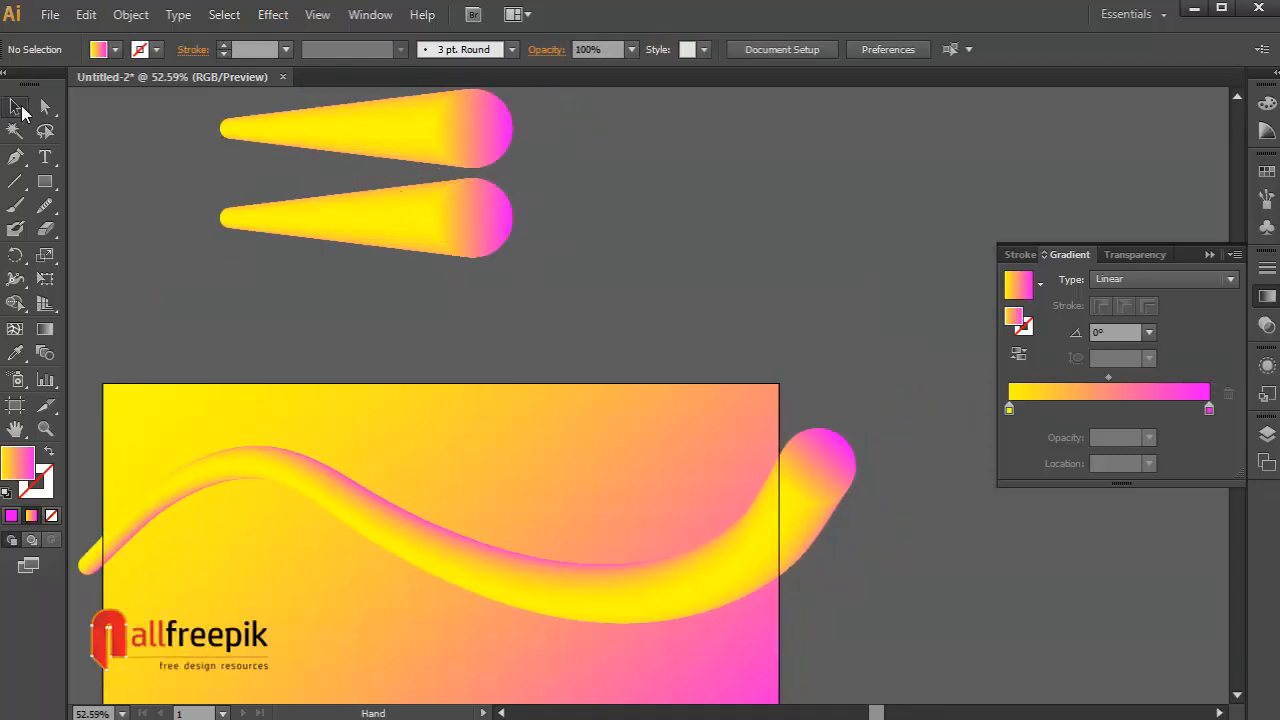
click(45, 106)
click(493, 149)
key(v)
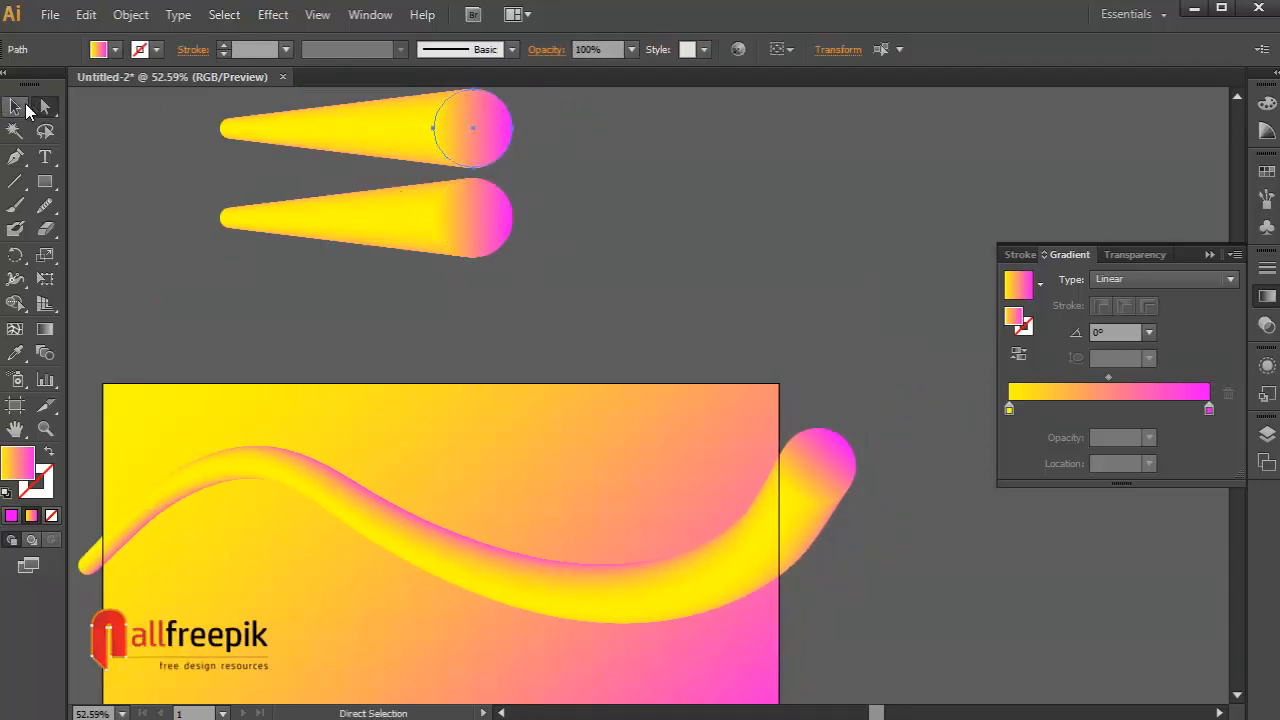
click(847, 57)
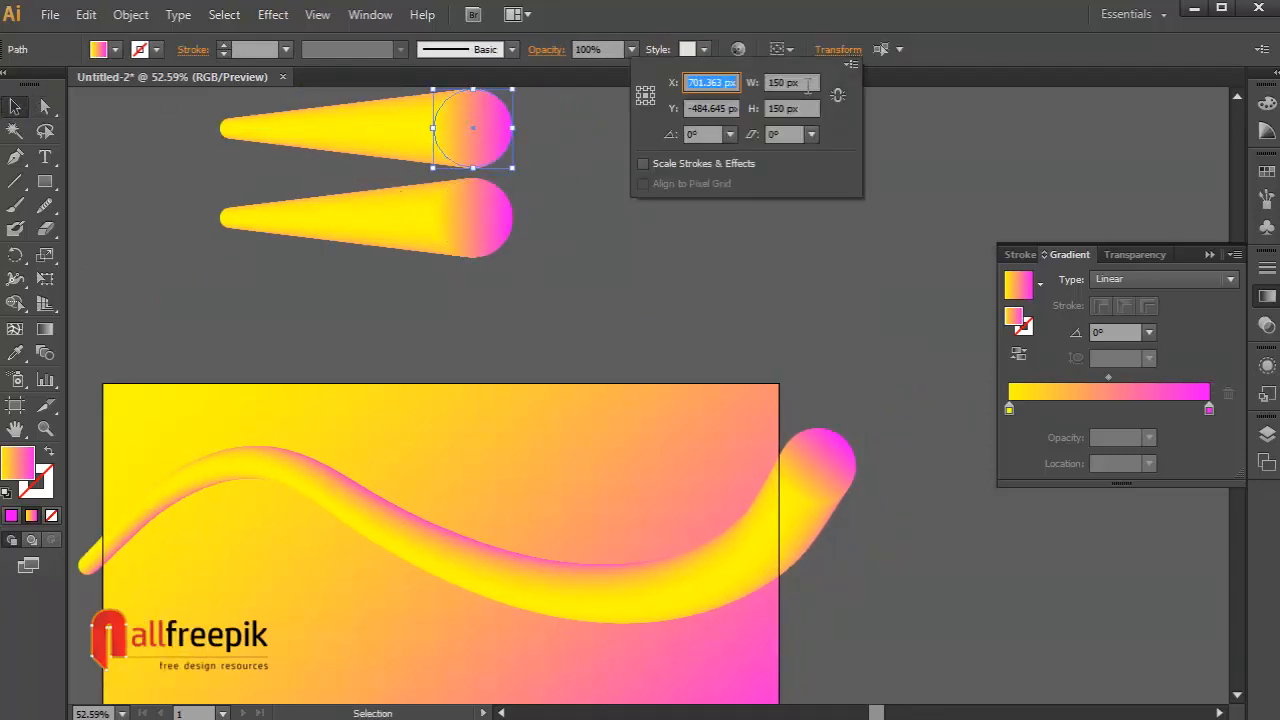
click(806, 83)
text(100)
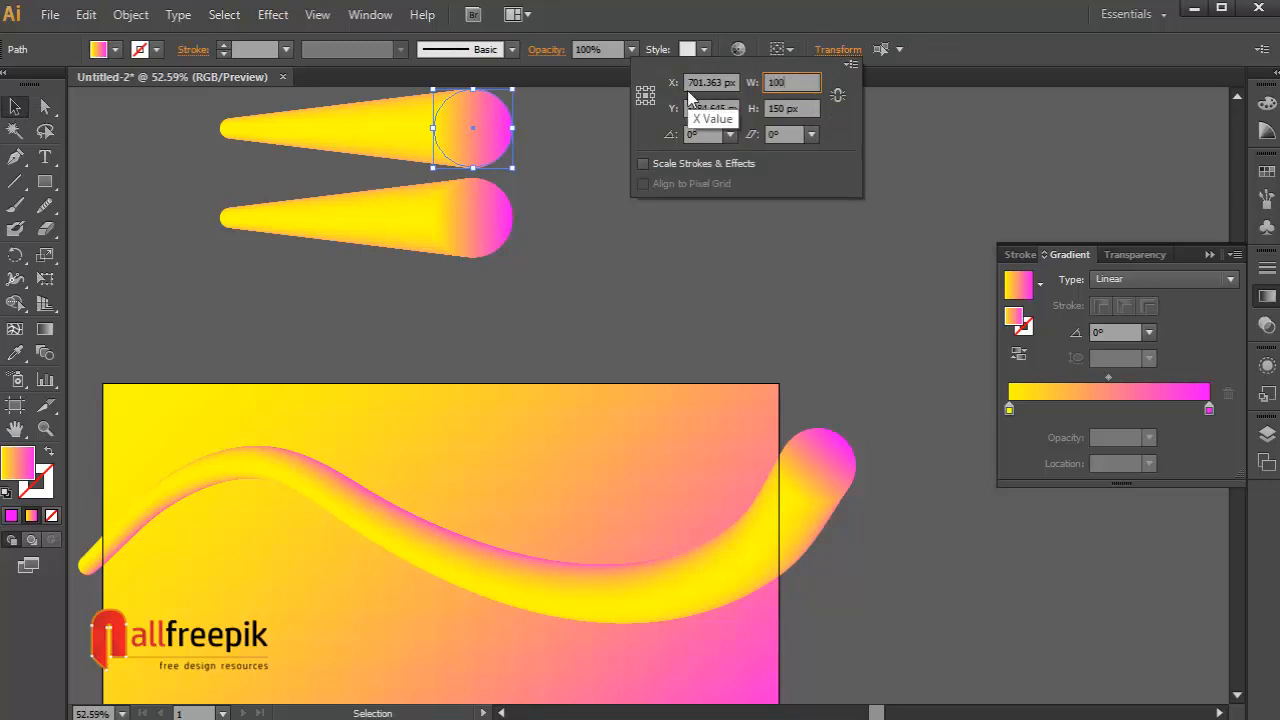
key(Tab)
text(1)
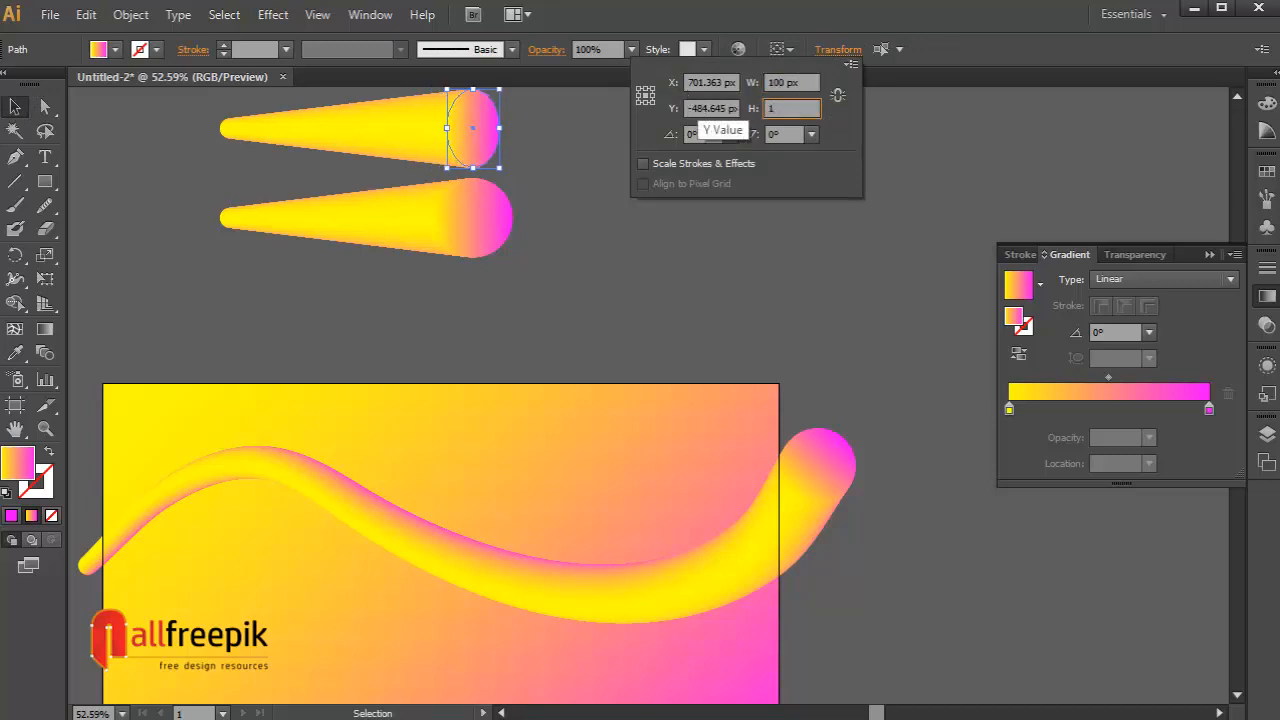
text(00)
key(Return)
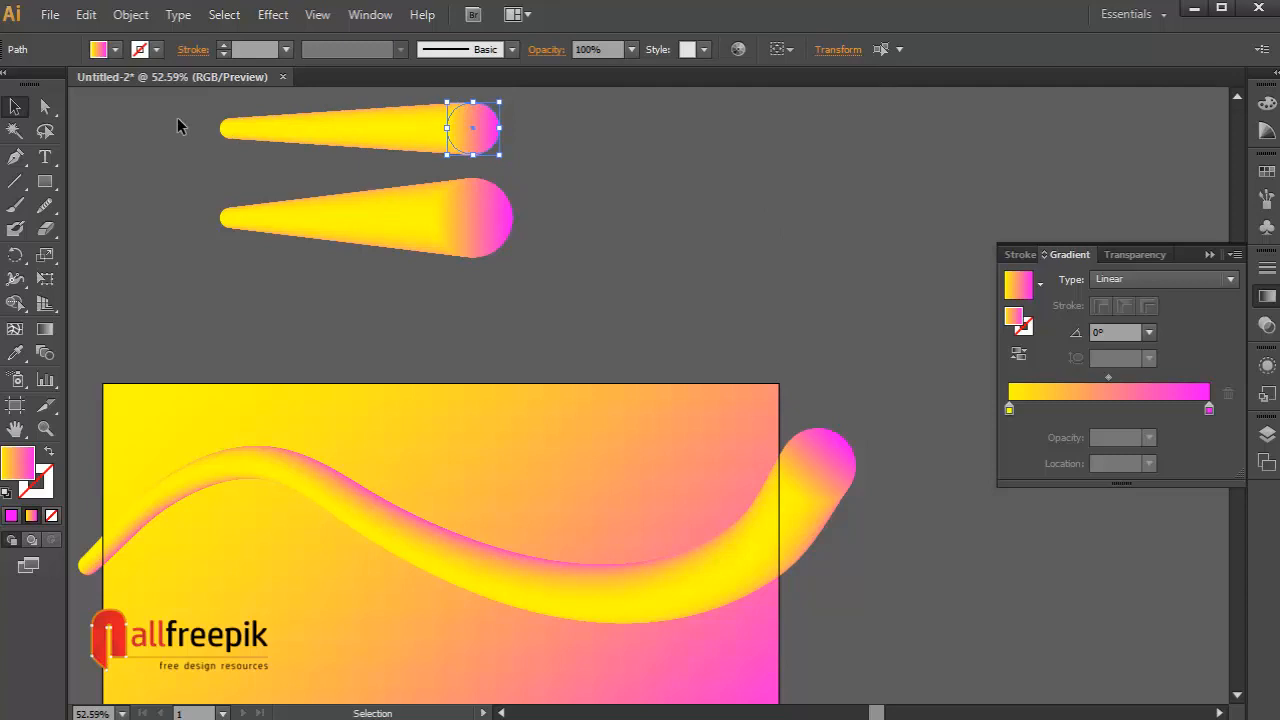
Resize the small end circle of the upper straight blend to 25 by 25 px and deselect it
click(46, 106)
click(230, 128)
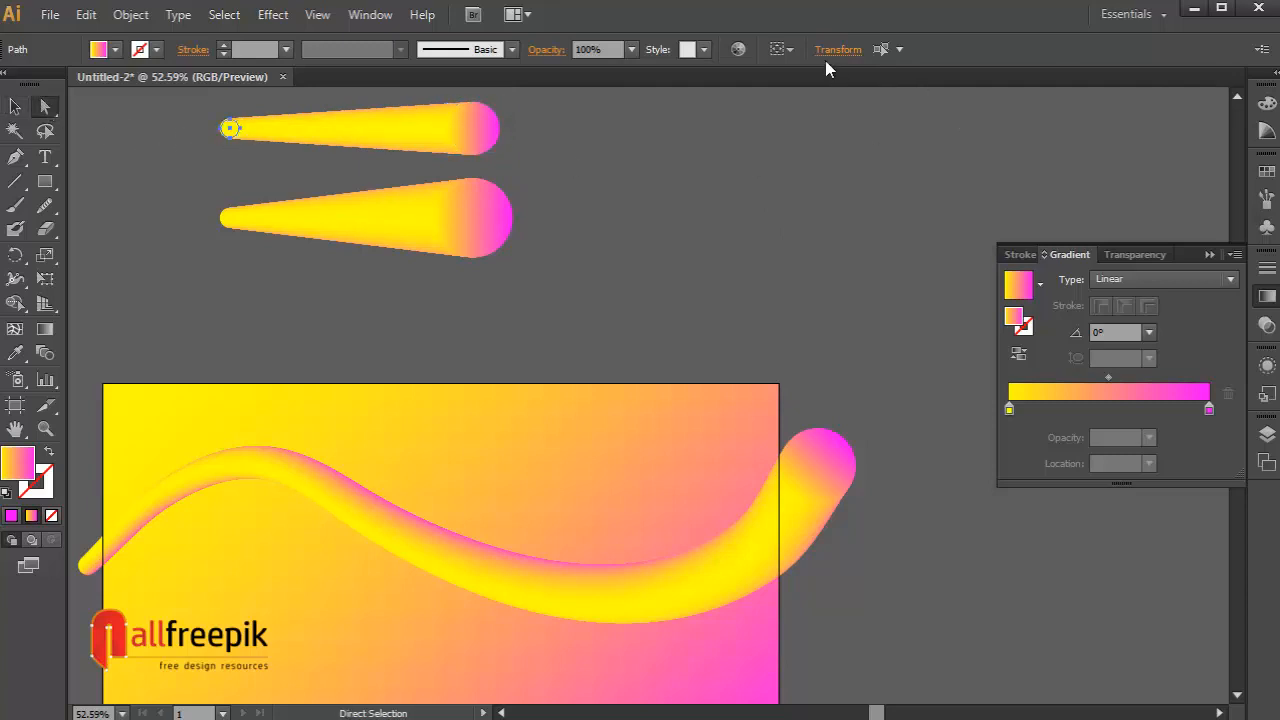
click(840, 52)
click(812, 84)
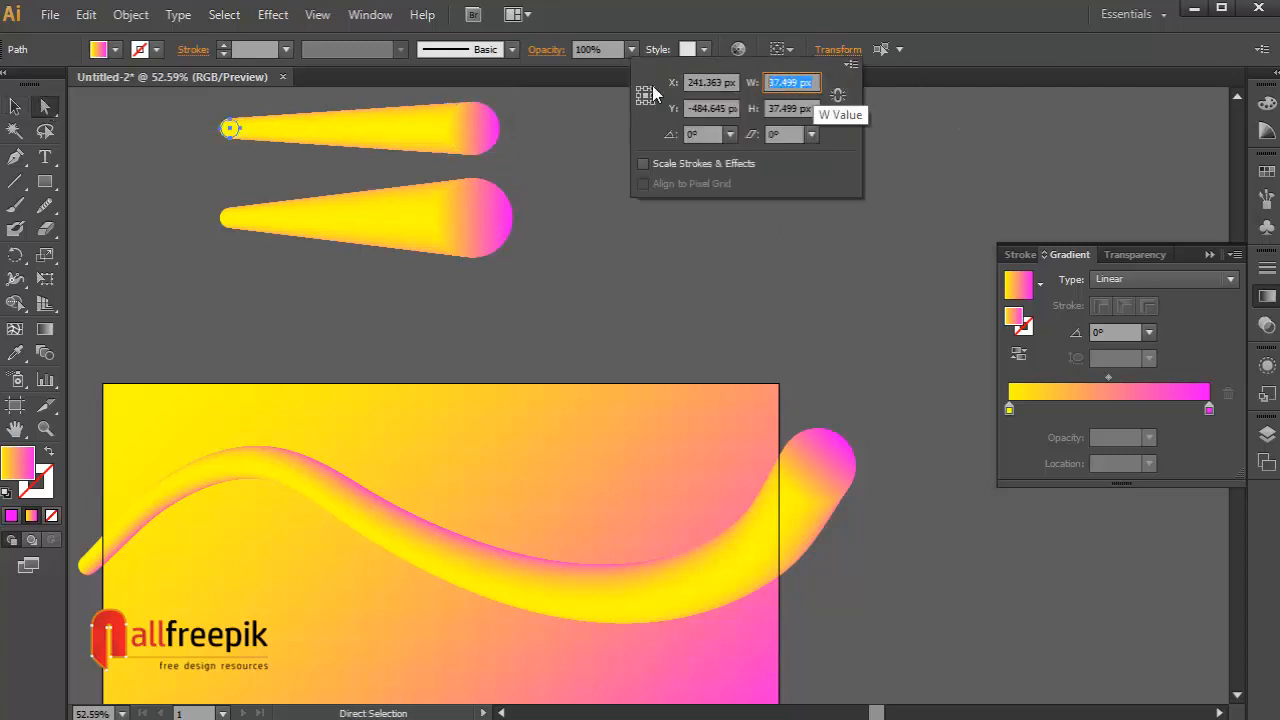
text(25)
key(Tab)
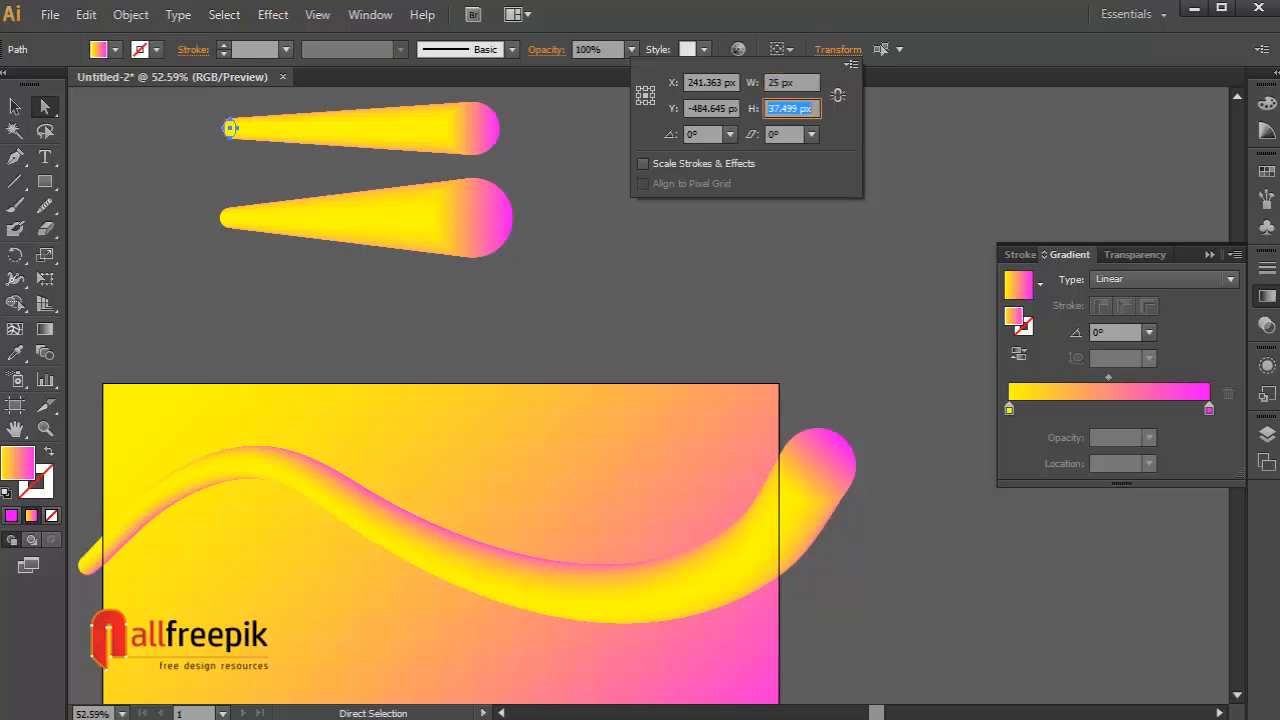
text(25)
key(Return)
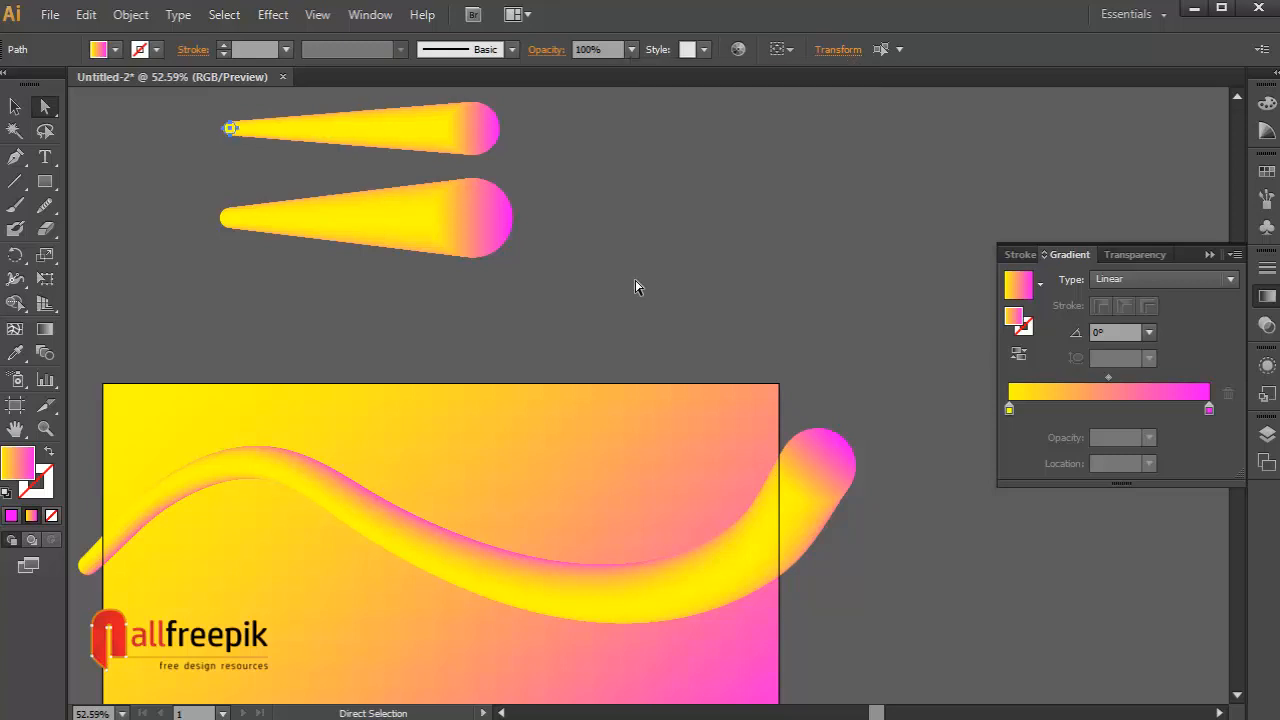
click(640, 290)
Draw a wavy freehand Pencil path about 1460 px wide across the artboard, dipping, rising to a crest and dipping again, with both ends overhanging the sides
drag(646, 297, 670, 263)
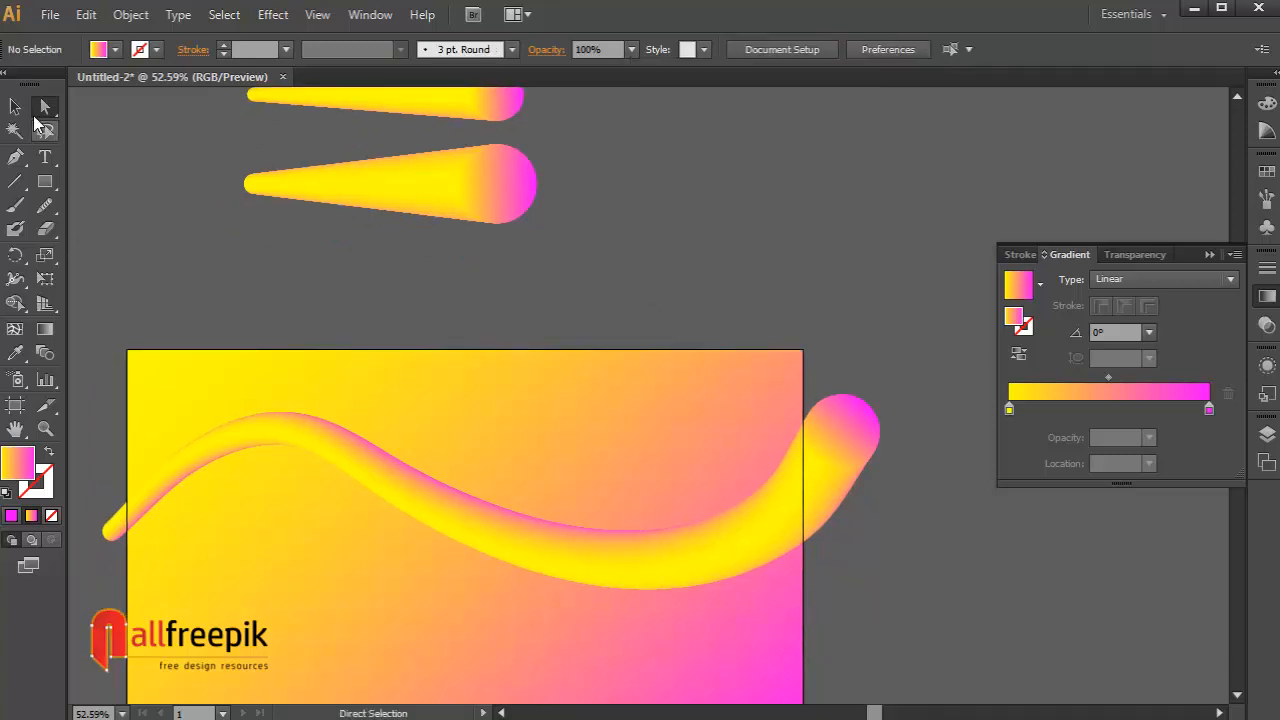
key(v)
drag(623, 398, 663, 363)
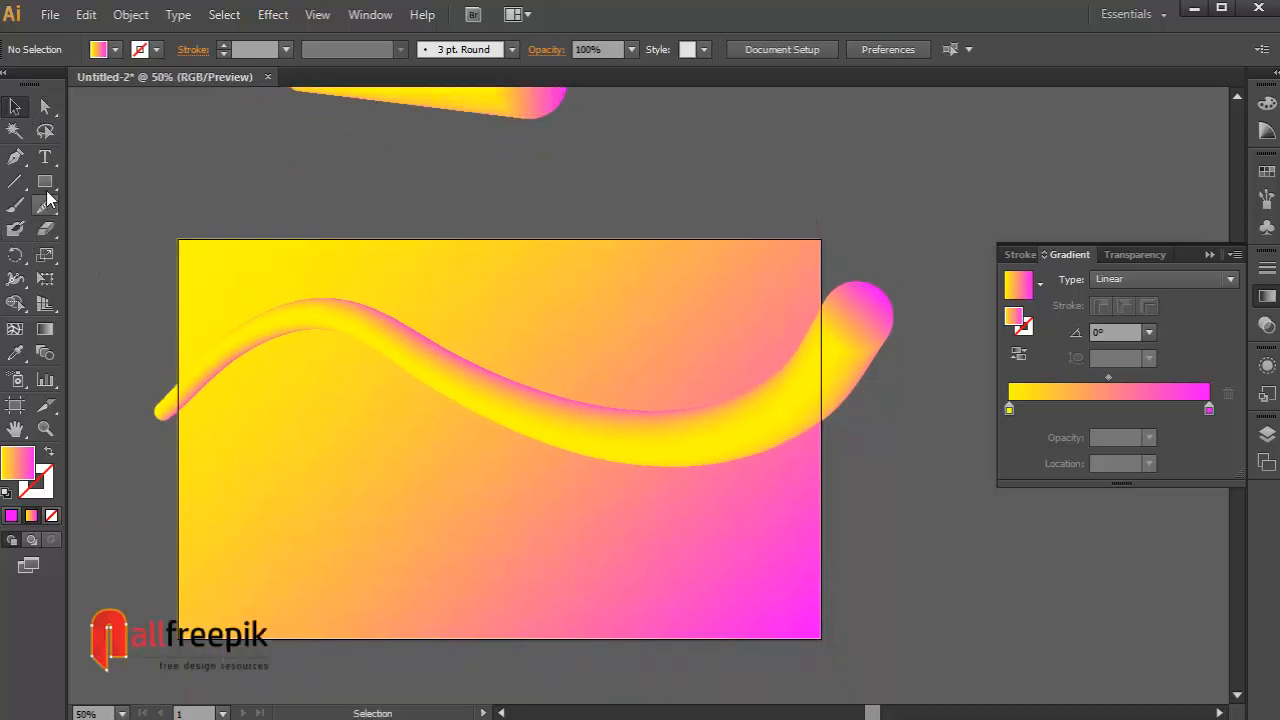
drag(44, 205, 84, 205)
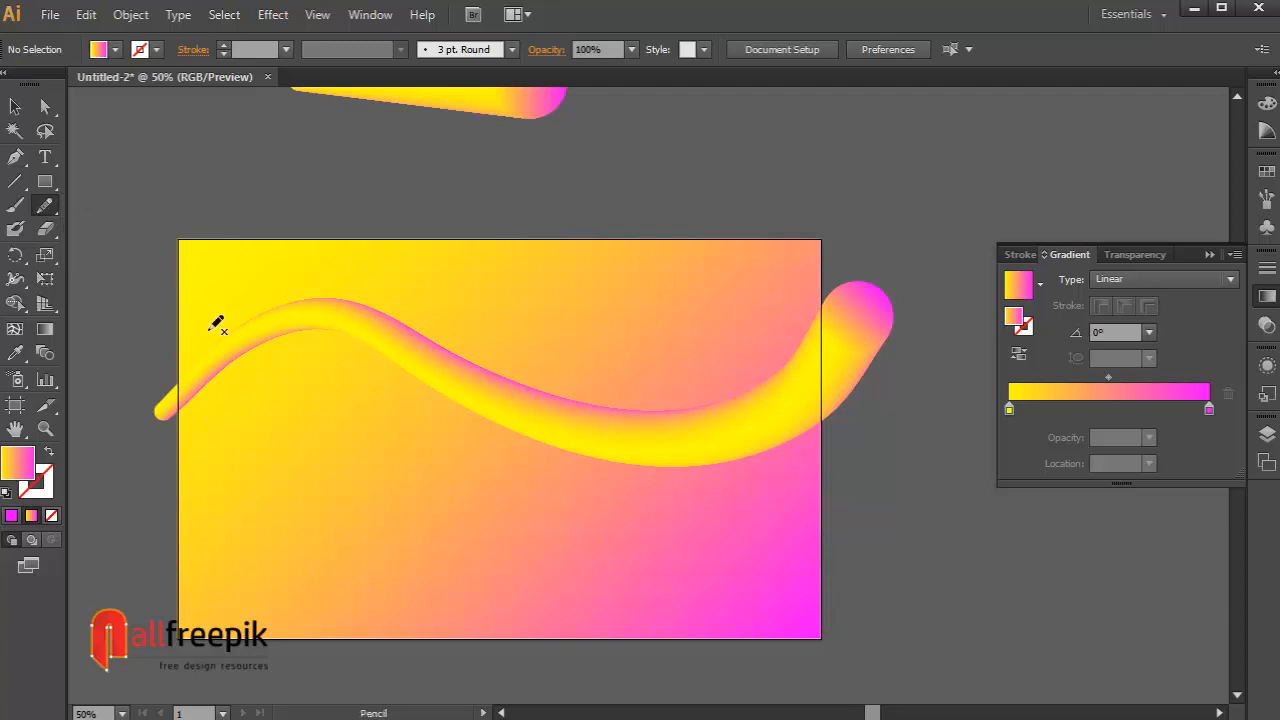
mouse_move(158, 309)
mouse_down()
mouse_move(301, 479)
mouse_move(412, 496)
mouse_move(583, 352)
mouse_move(783, 549)
mouse_move(888, 530)
mouse_up()
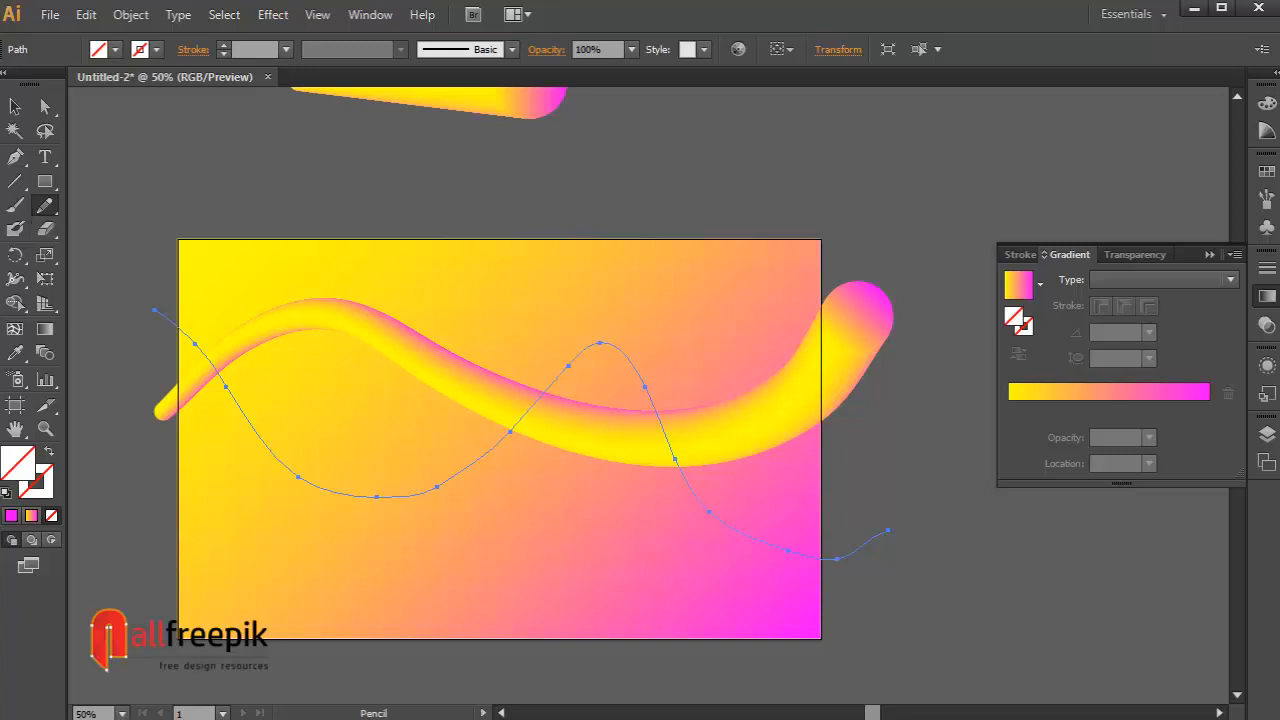
Even out the curves of the new wavy path along its whole length with the Smooth tool
drag(47, 214, 110, 228)
mouse_move(289, 498)
mouse_down()
mouse_move(437, 503)
mouse_move(383, 494)
mouse_move(549, 380)
mouse_up()
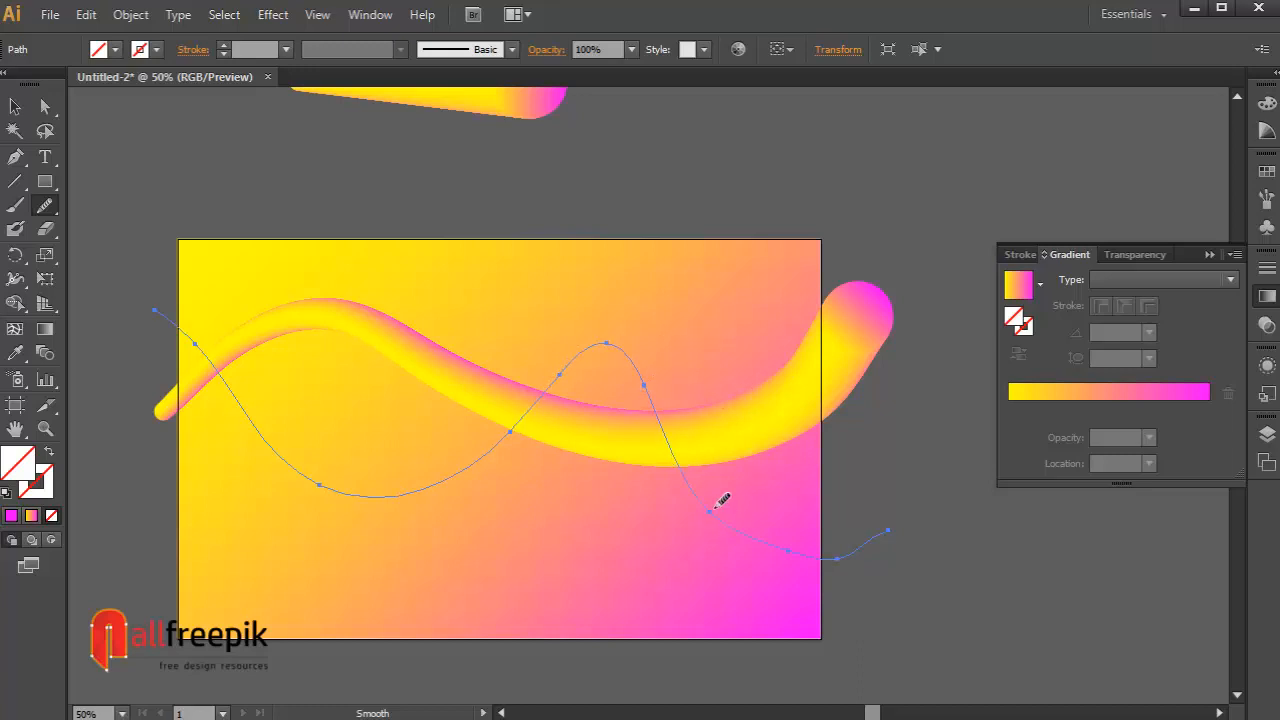
mouse_move(711, 511)
mouse_down()
mouse_move(750, 651)
mouse_move(824, 561)
mouse_move(790, 553)
mouse_move(789, 693)
mouse_up()
drag(836, 561, 853, 607)
drag(884, 533, 913, 597)
mouse_move(695, 623)
mouse_down()
mouse_move(825, 562)
mouse_move(648, 493)
mouse_move(733, 517)
mouse_move(719, 494)
mouse_move(828, 605)
mouse_move(691, 353)
mouse_move(655, 363)
mouse_move(645, 389)
mouse_move(694, 508)
mouse_move(609, 337)
mouse_up()
mouse_move(480, 451)
mouse_down()
mouse_move(355, 511)
mouse_move(318, 497)
mouse_up()
drag(170, 310, 253, 385)
click(15, 106)
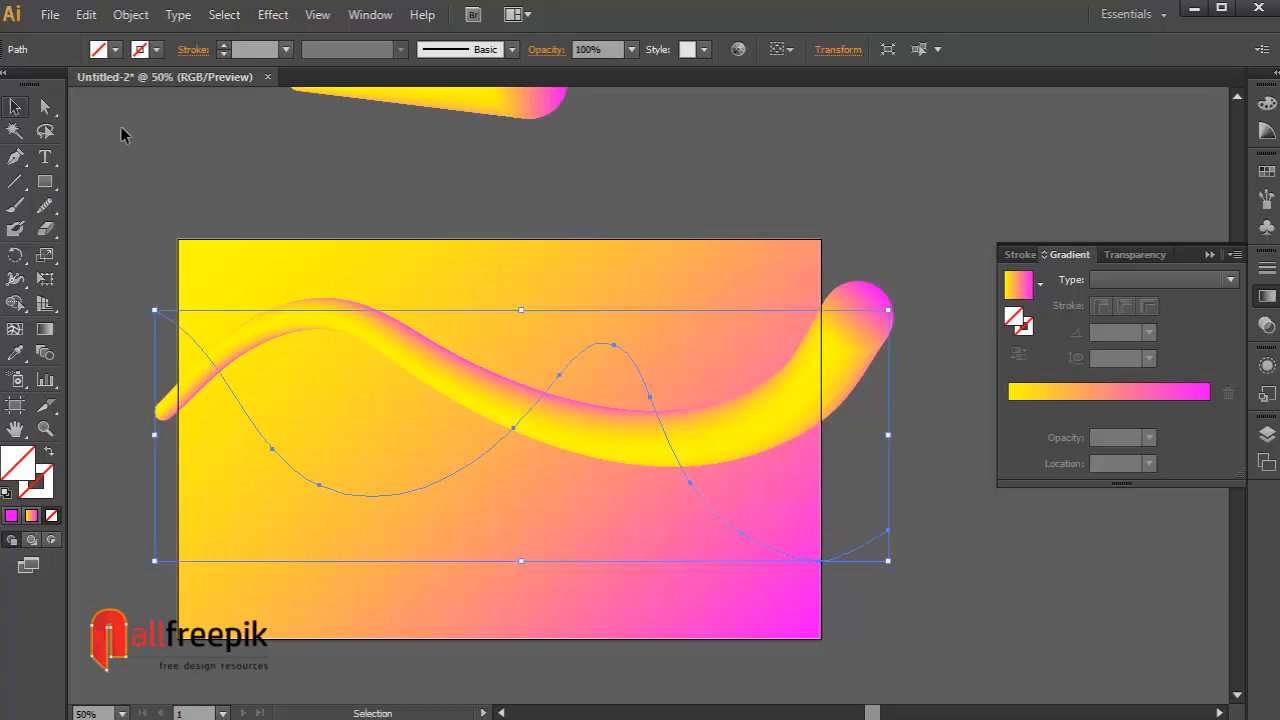
Smooth the crest of the wavy path and its descent once more, keeping the path selected
drag(575, 373, 581, 549)
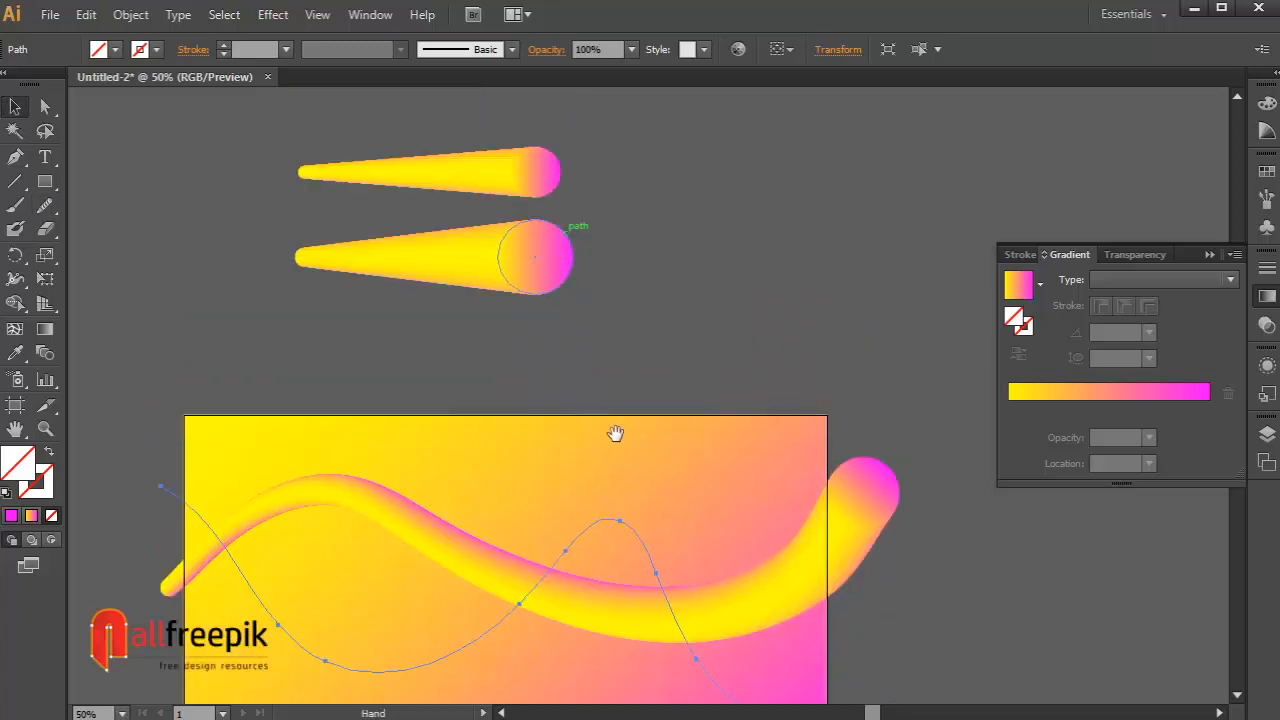
click(46, 208)
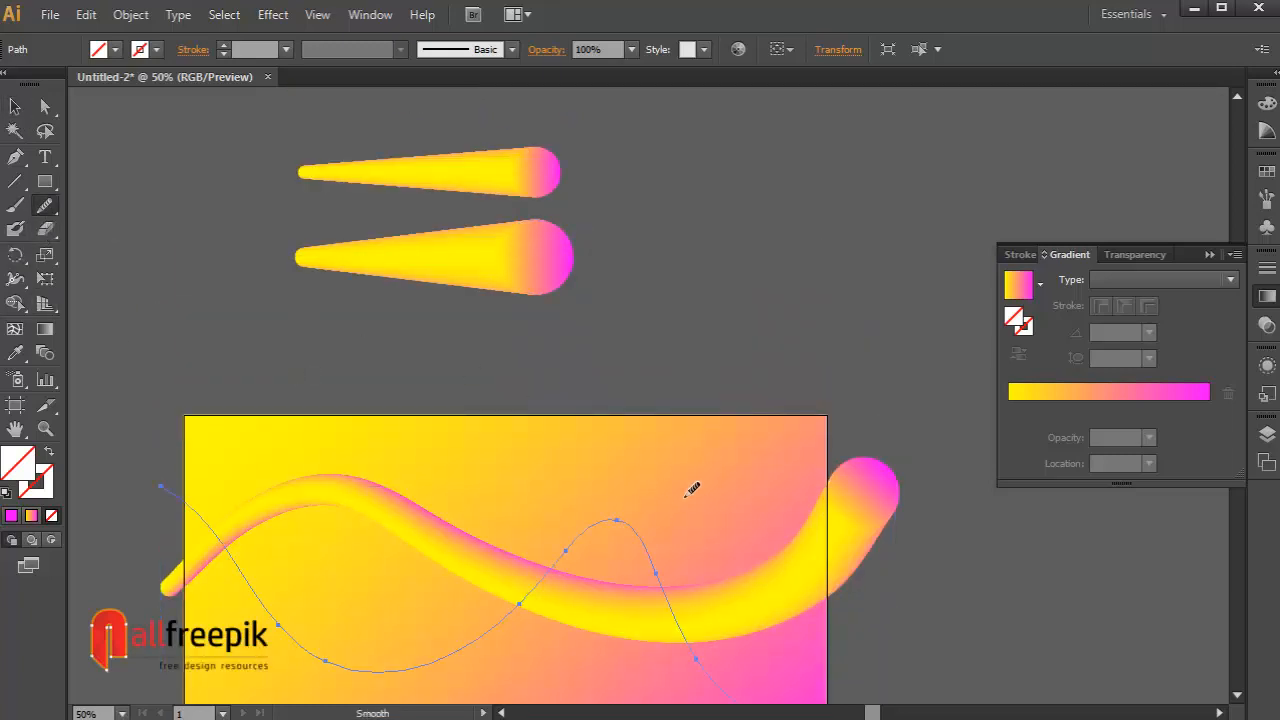
mouse_move(631, 517)
mouse_down()
mouse_move(622, 620)
mouse_move(631, 539)
mouse_move(644, 539)
mouse_move(621, 582)
mouse_up()
click(15, 106)
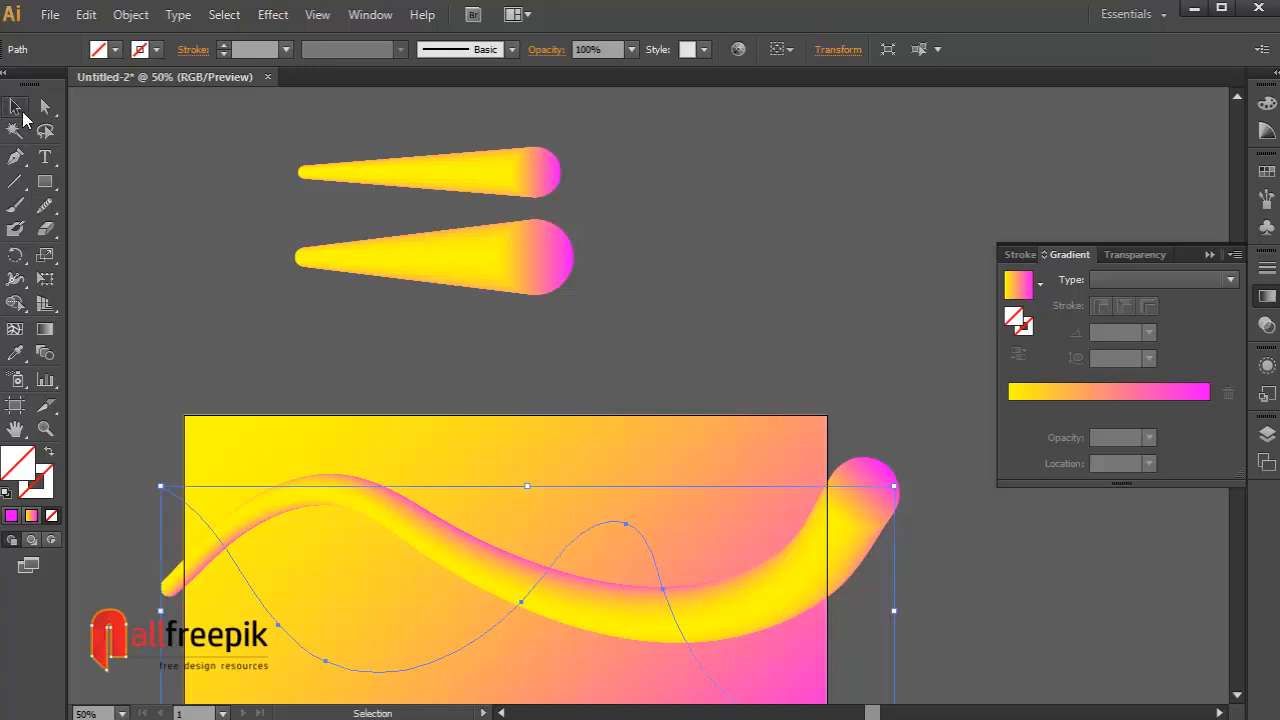
Add the upper, thinner straight blend to the path selection and replace the blend's spine with the wavy path
shift+click(506, 188)
click(131, 14)
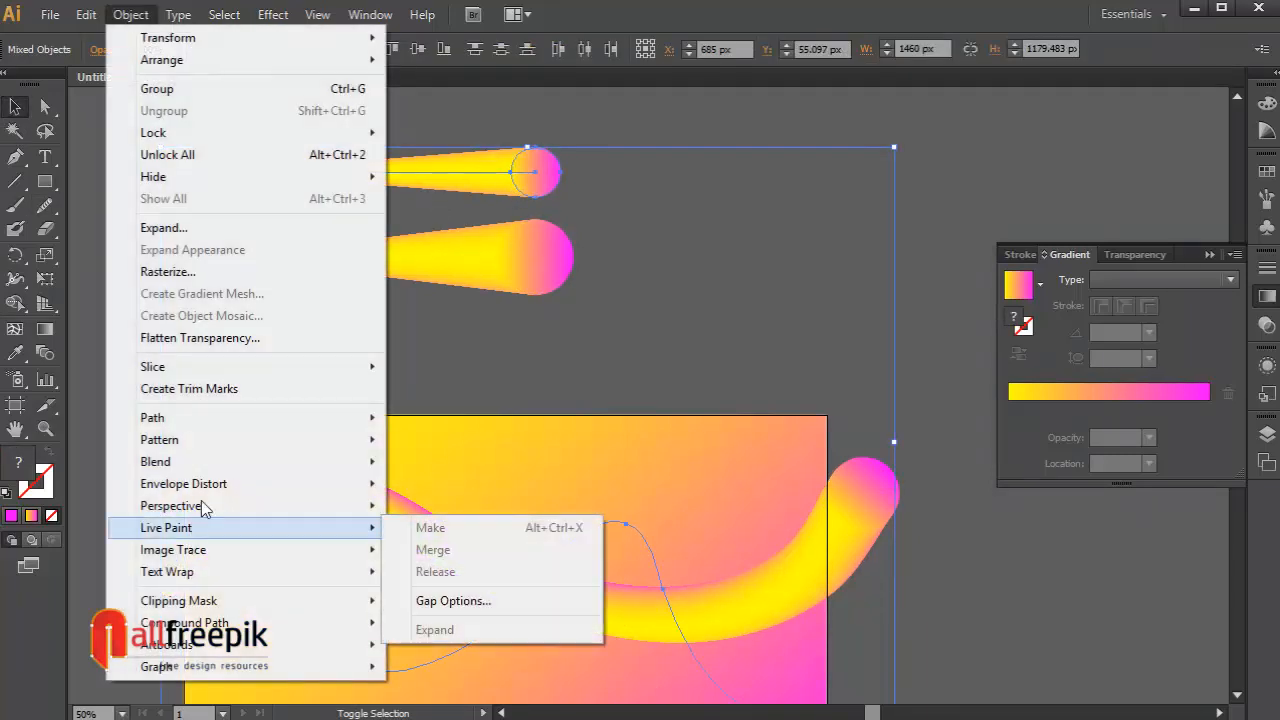
mouse_move(160, 461)
click(486, 569)
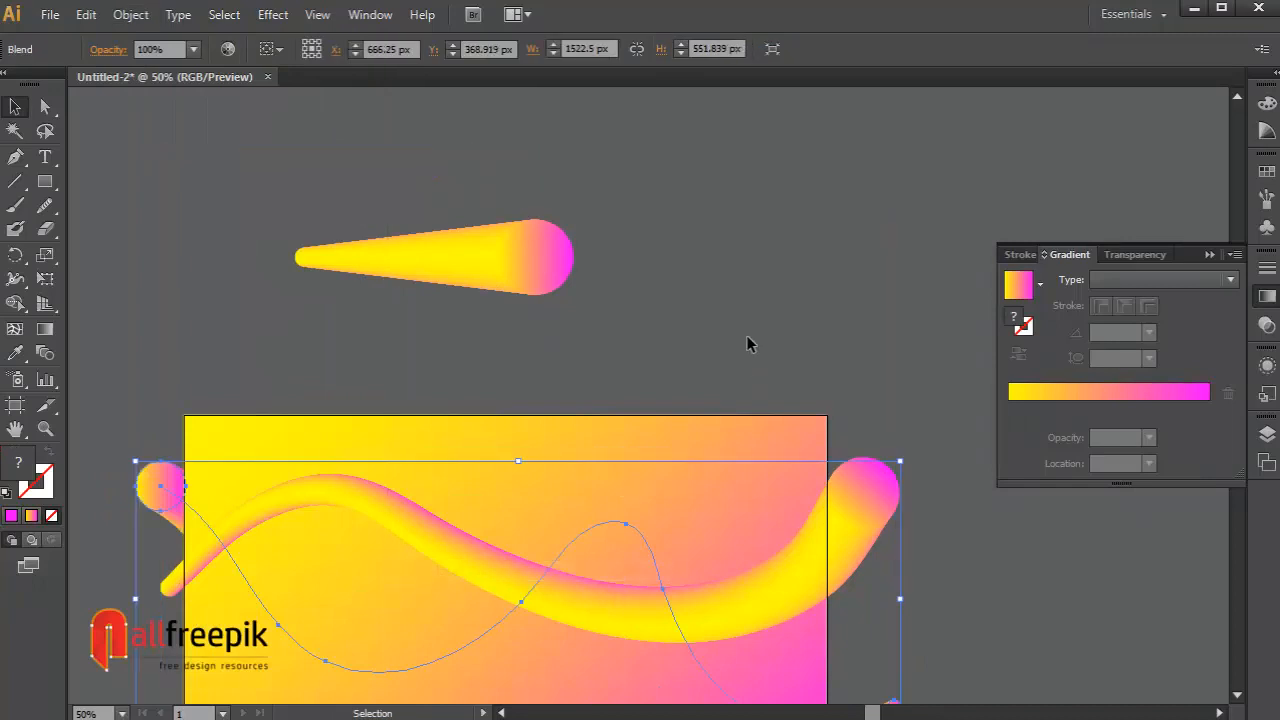
Bring the new wavy blend to the front of the artwork and deselect it
click(131, 14)
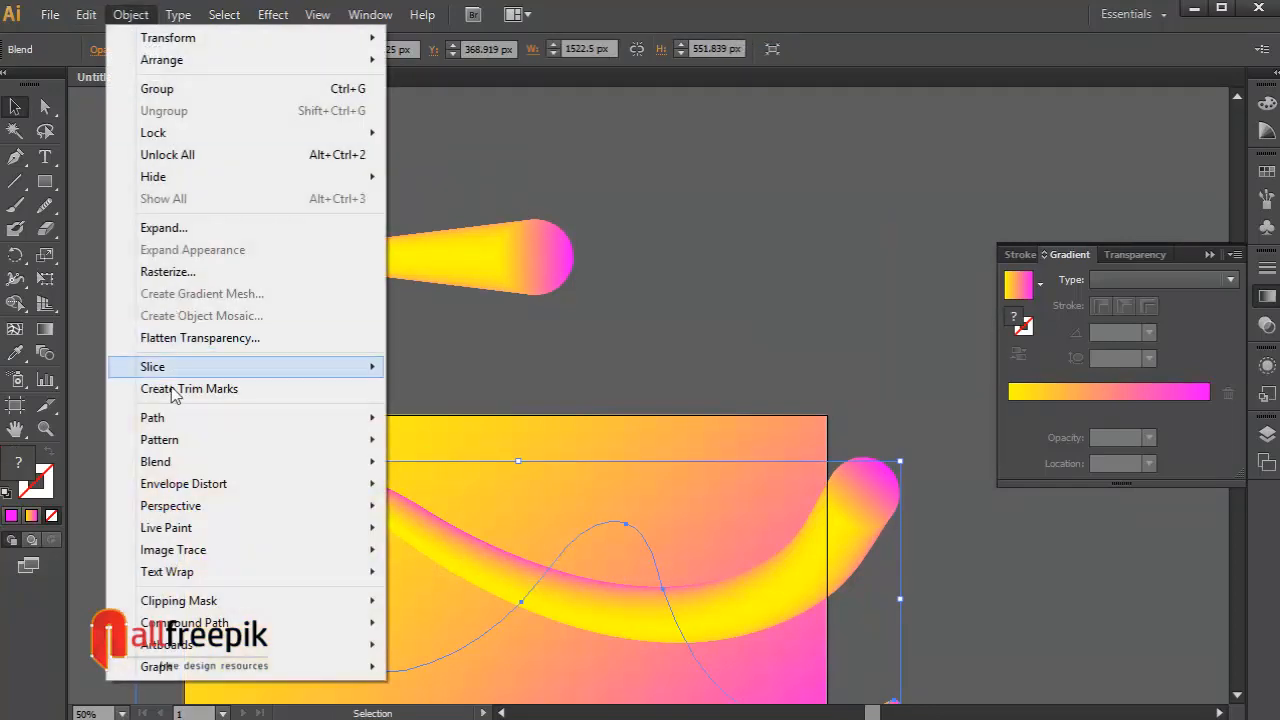
mouse_move(194, 60)
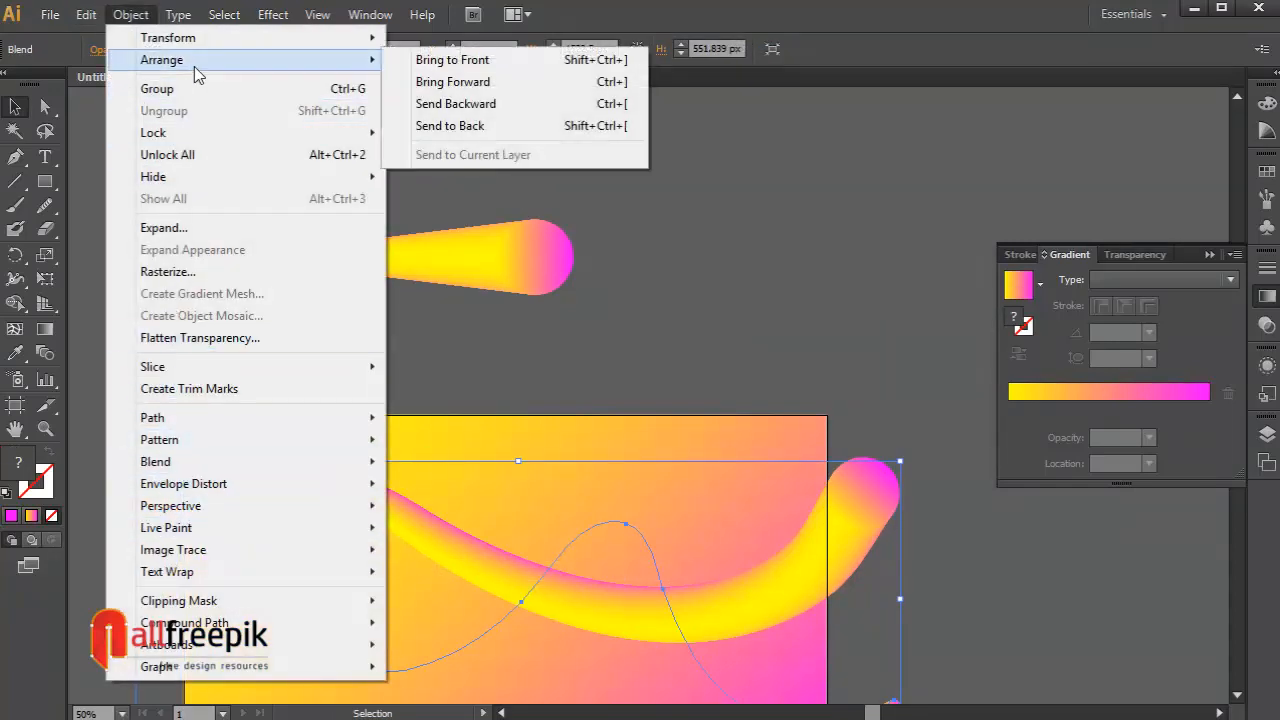
click(440, 56)
click(839, 315)
drag(786, 420, 774, 323)
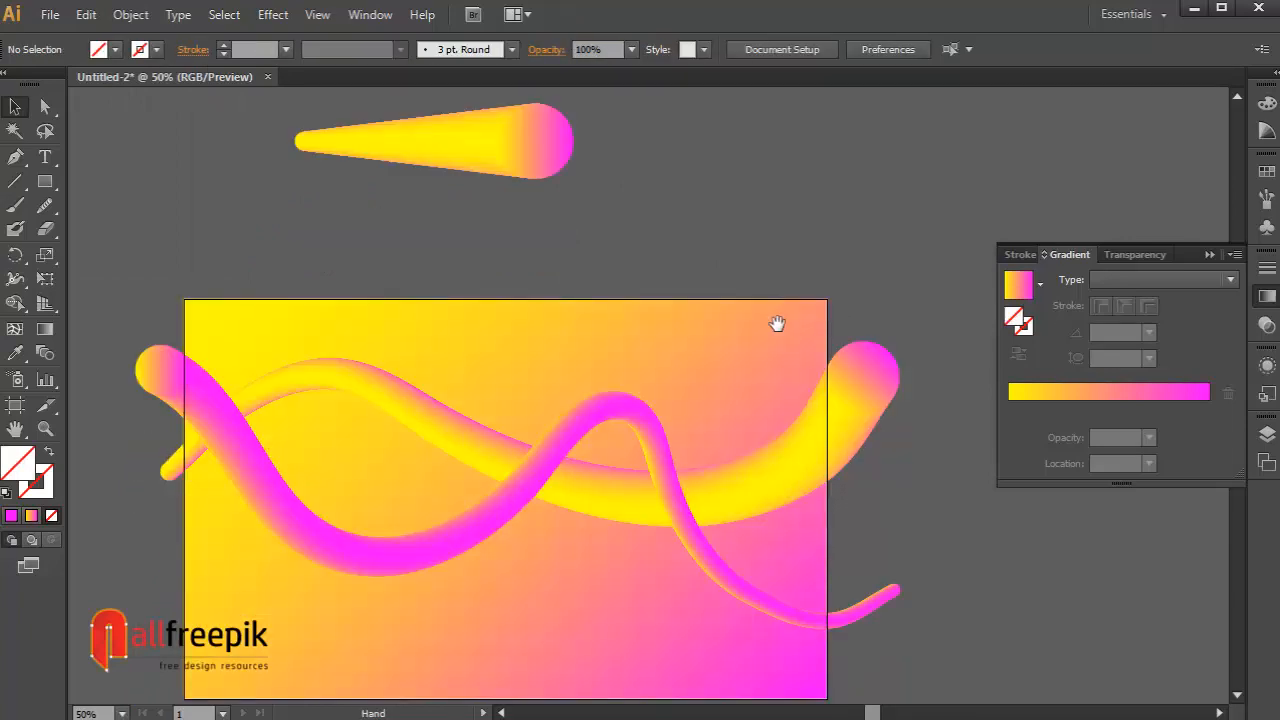
Rotate only the large end circle of the thinner wavy blend to a gradient angle of 72.3° and deselect it
click(653, 429)
click(45, 107)
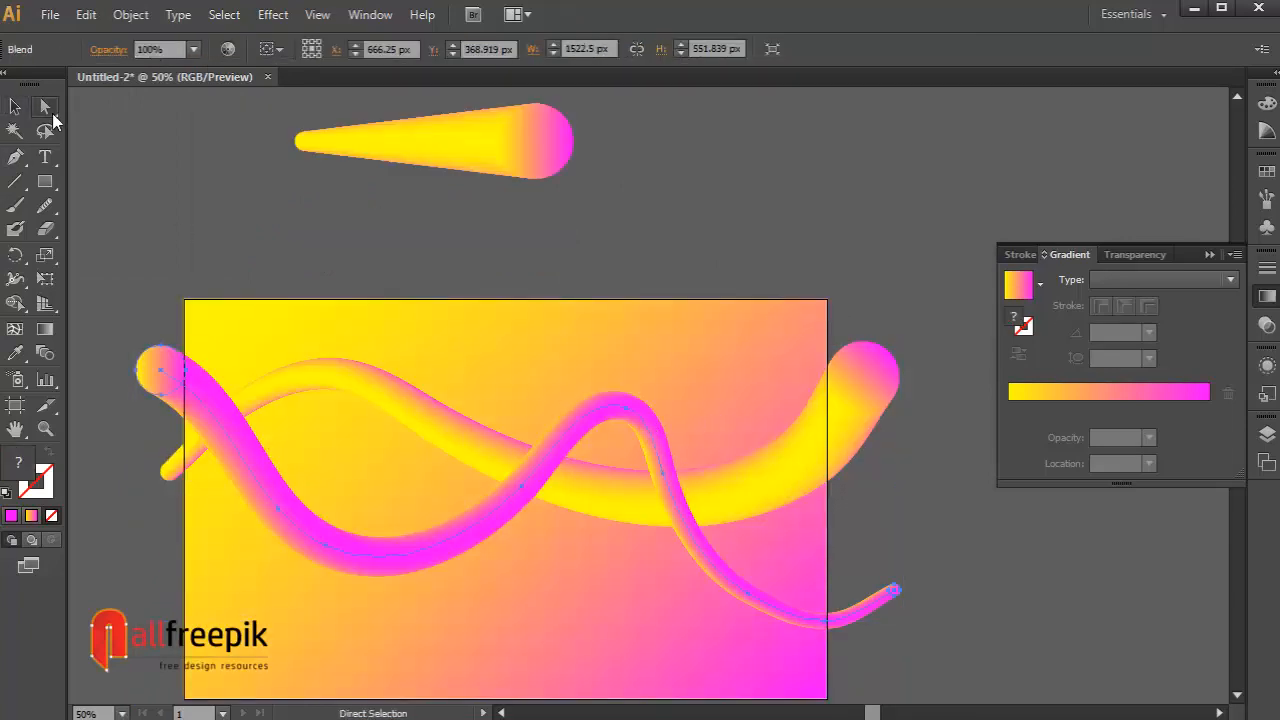
click(918, 536)
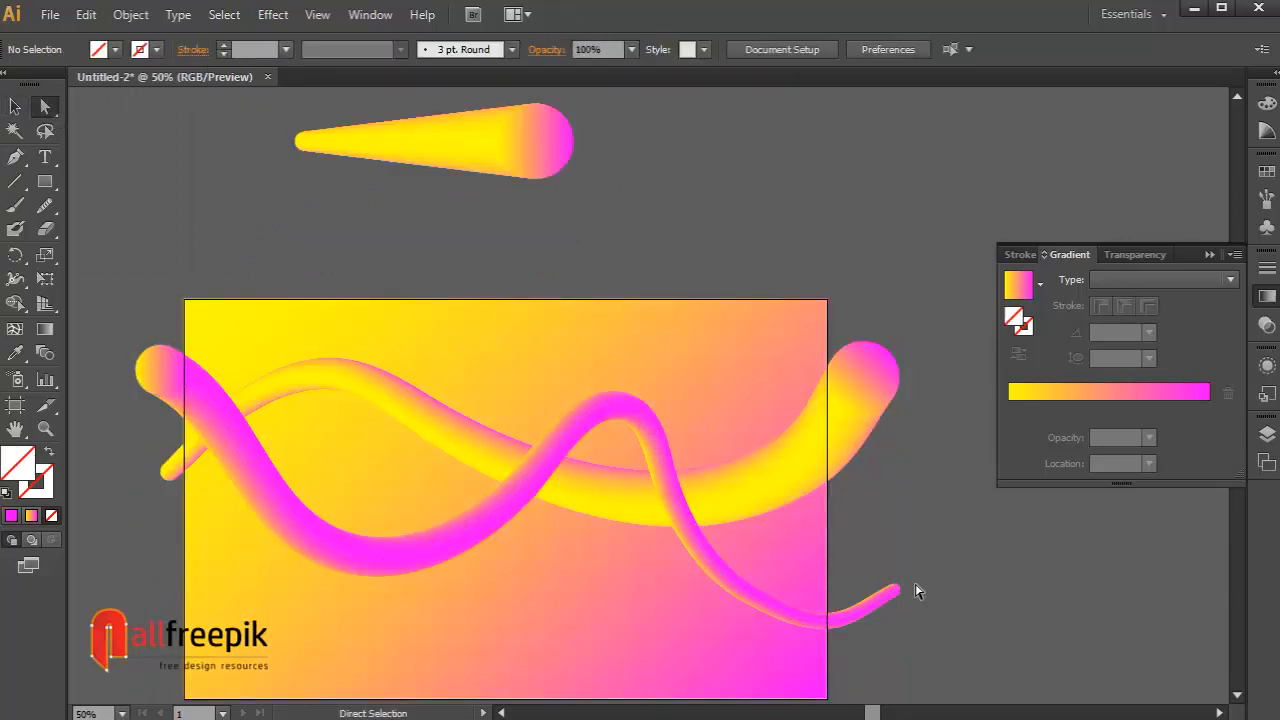
click(897, 592)
click(943, 568)
click(171, 365)
click(15, 107)
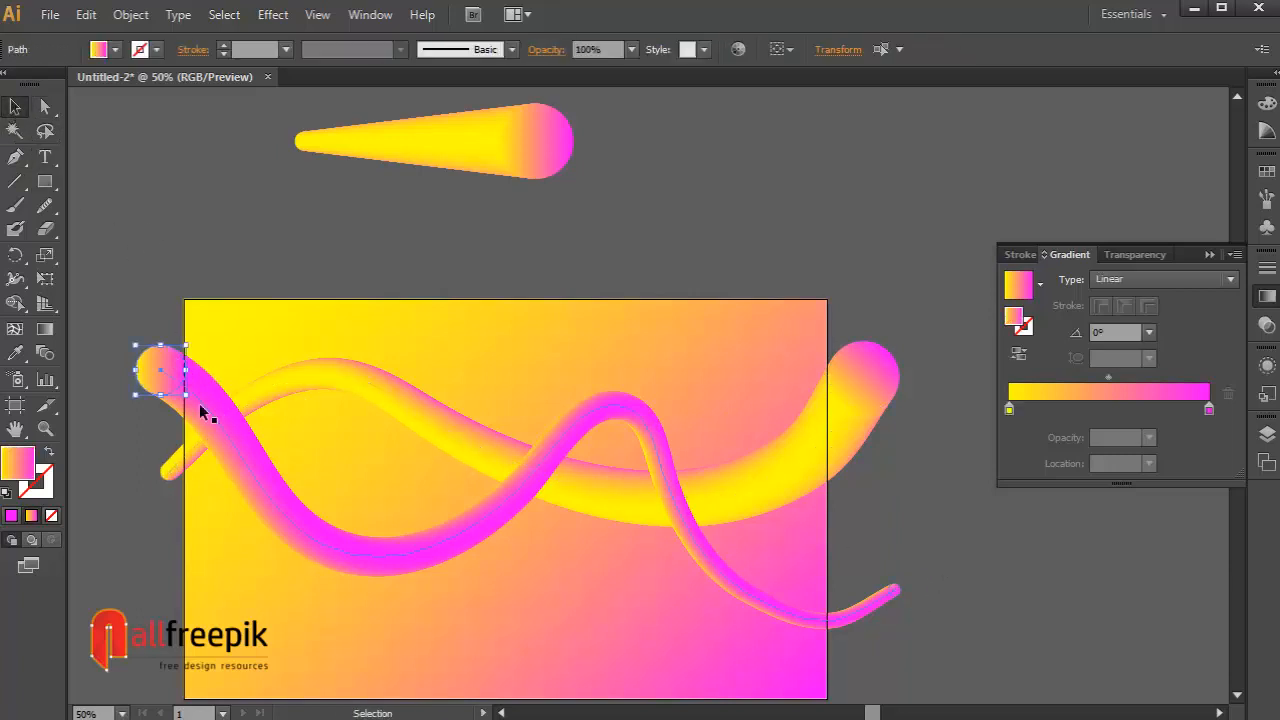
drag(188, 400, 212, 372)
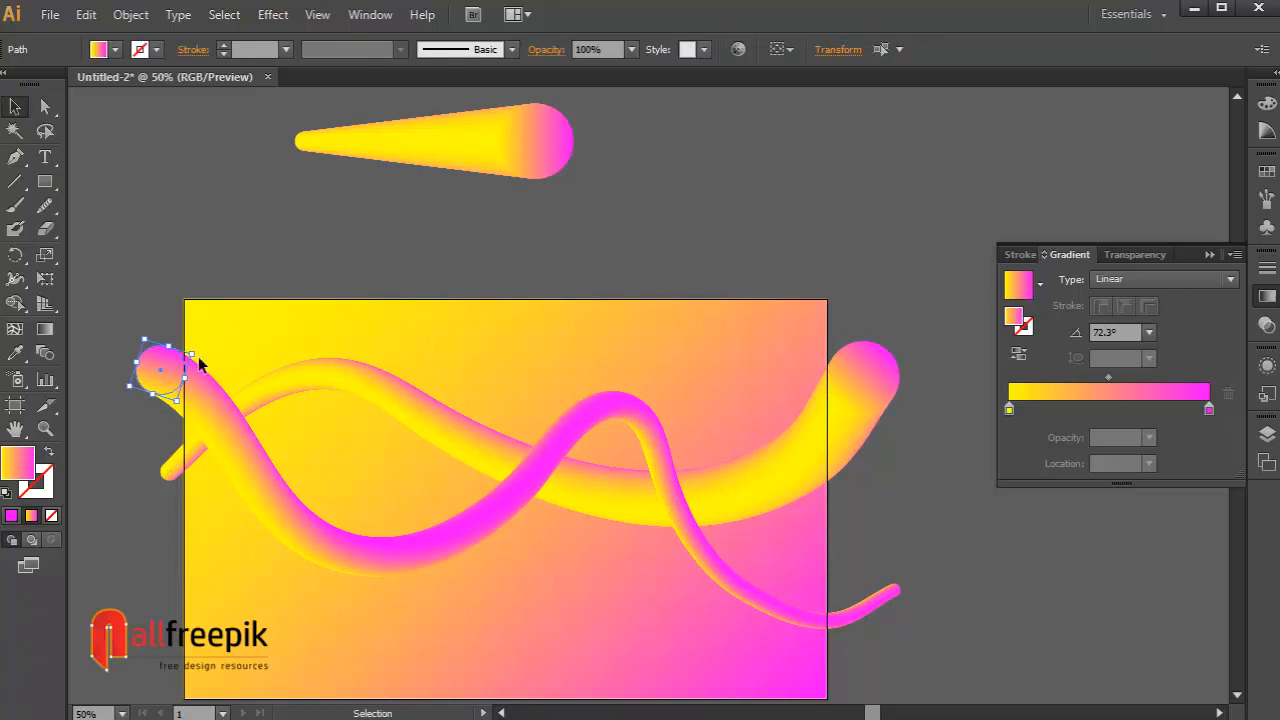
key(ctrl+shift+a)
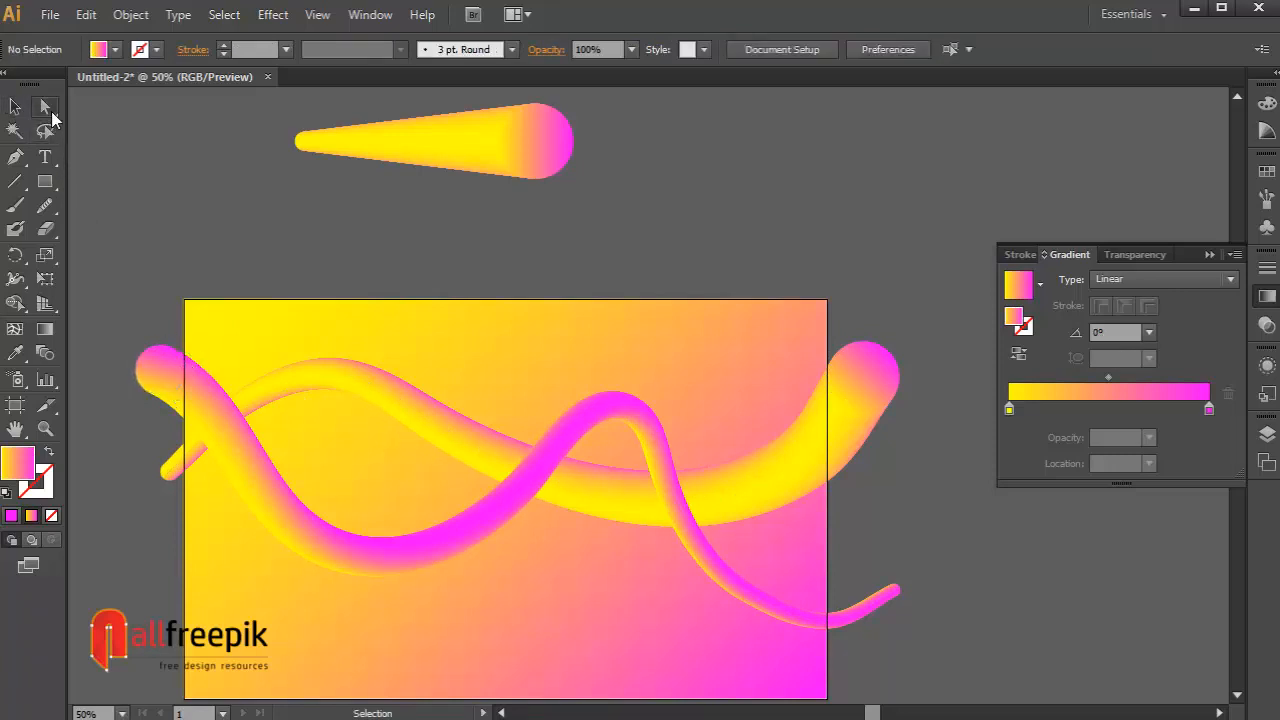
Rotate the large end circle of the thinner wavy blend further, to a gradient angle of 105.8°
click(157, 371)
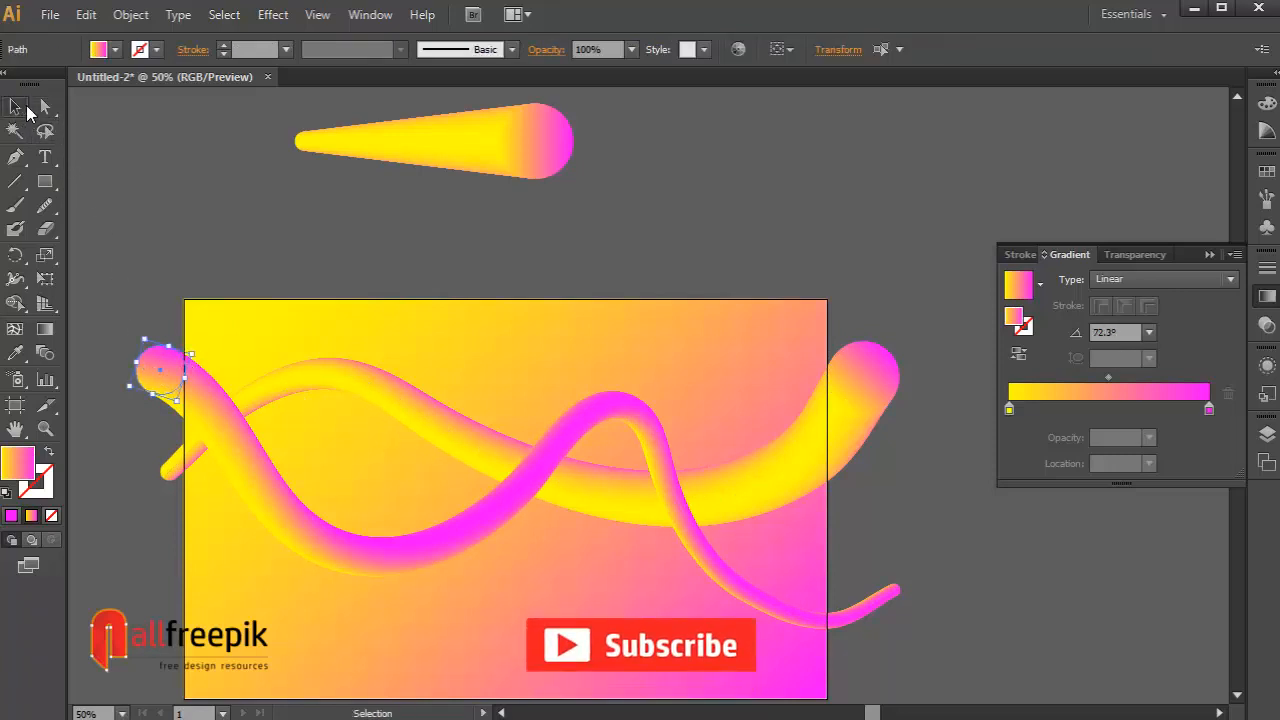
click(27, 106)
drag(201, 352, 204, 309)
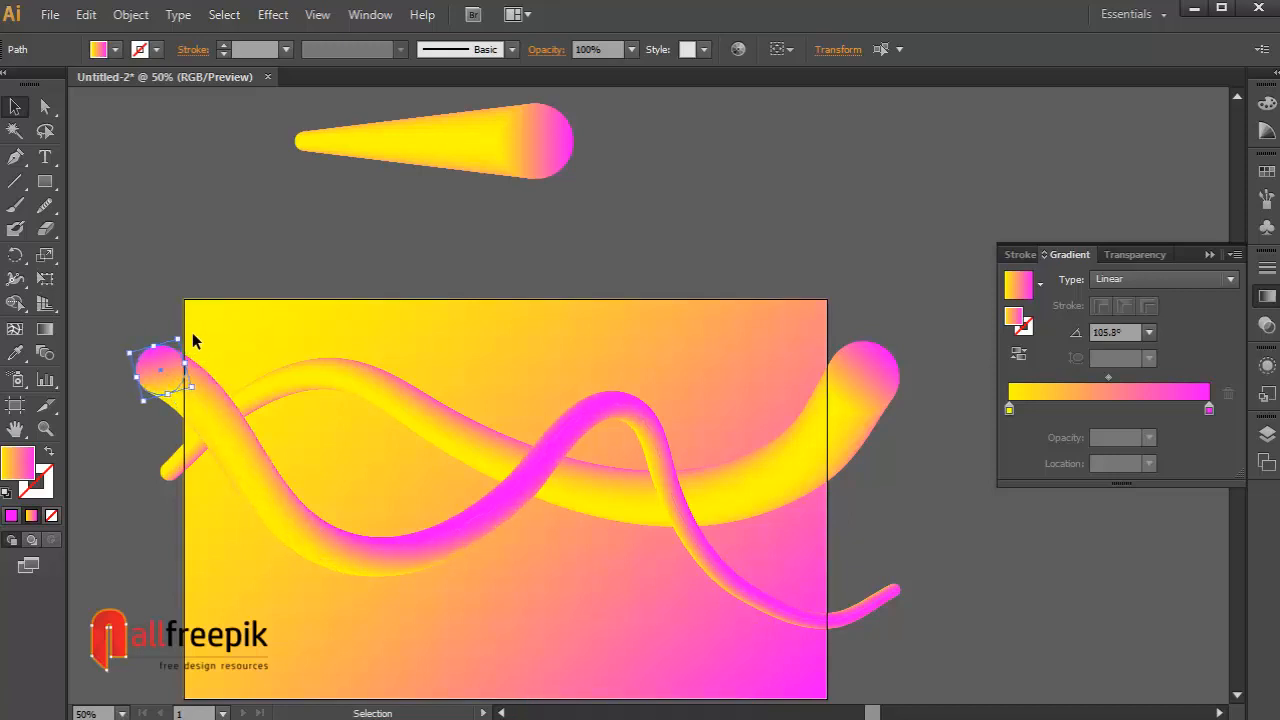
Rotate only the small end circle of the thinner wavy blend to a gradient angle of 86.2°
click(50, 107)
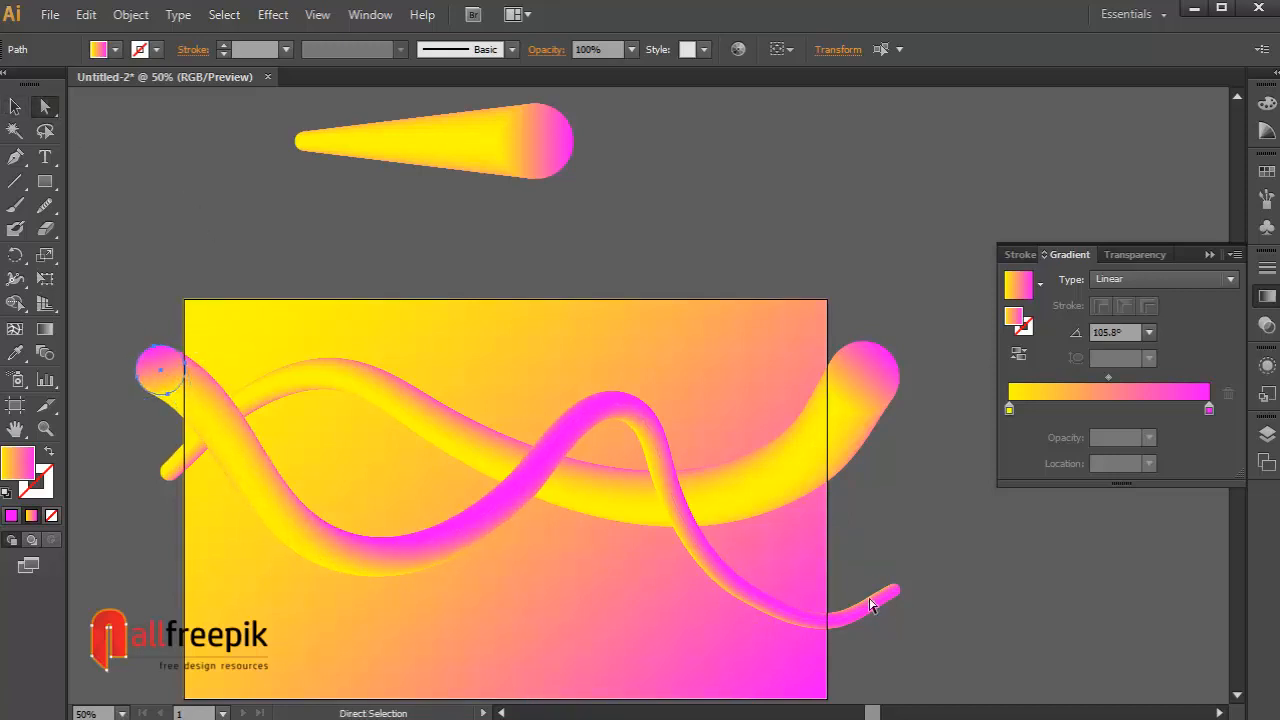
click(894, 592)
drag(974, 545, 816, 632)
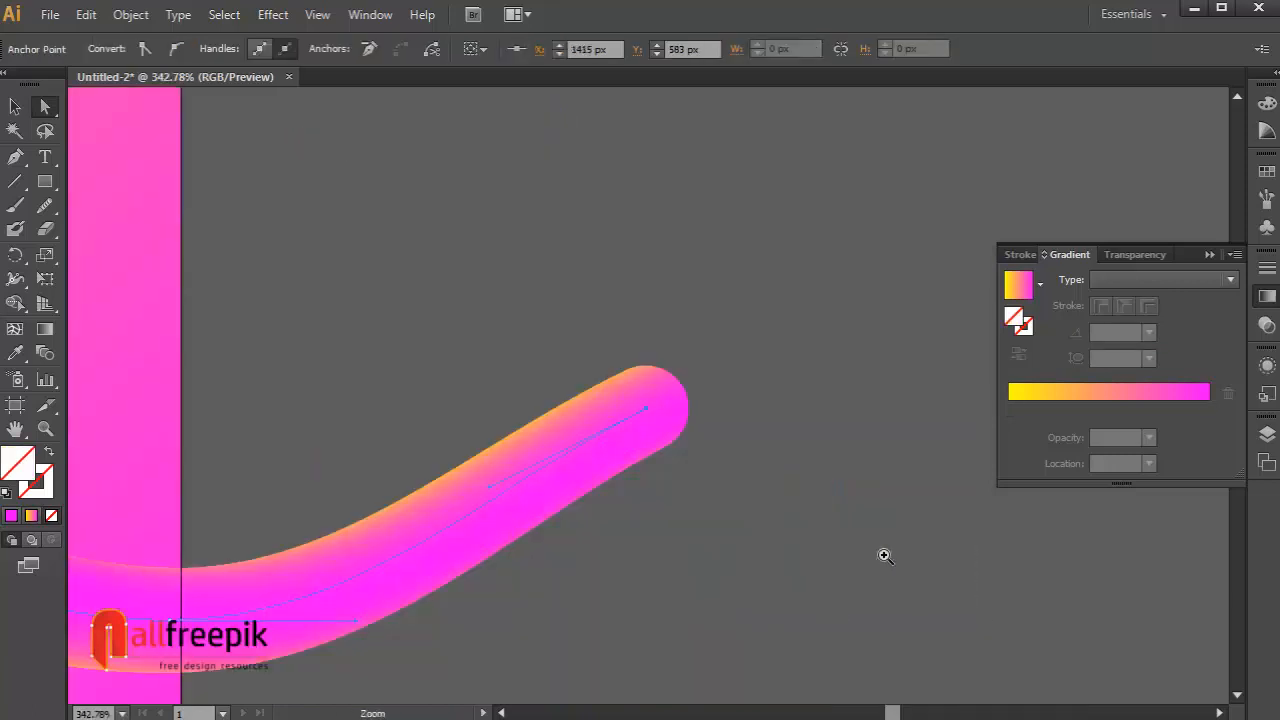
click(722, 425)
click(683, 403)
key(v)
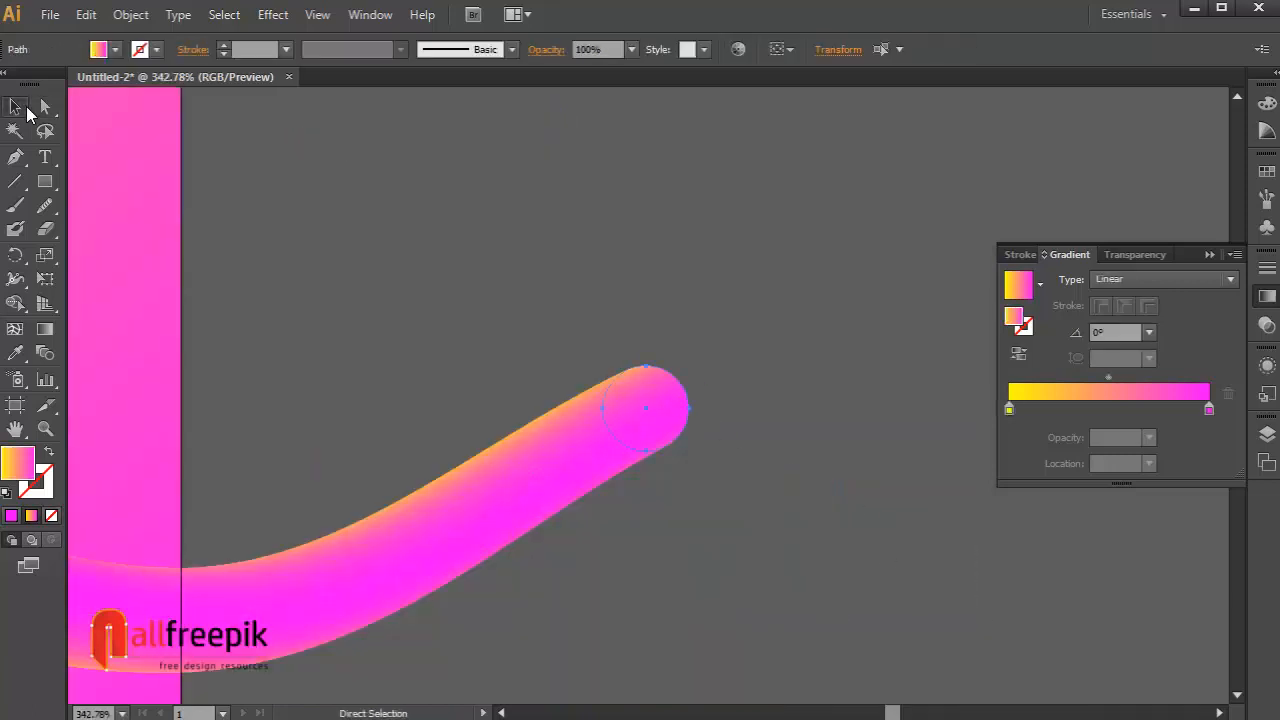
drag(698, 459, 735, 422)
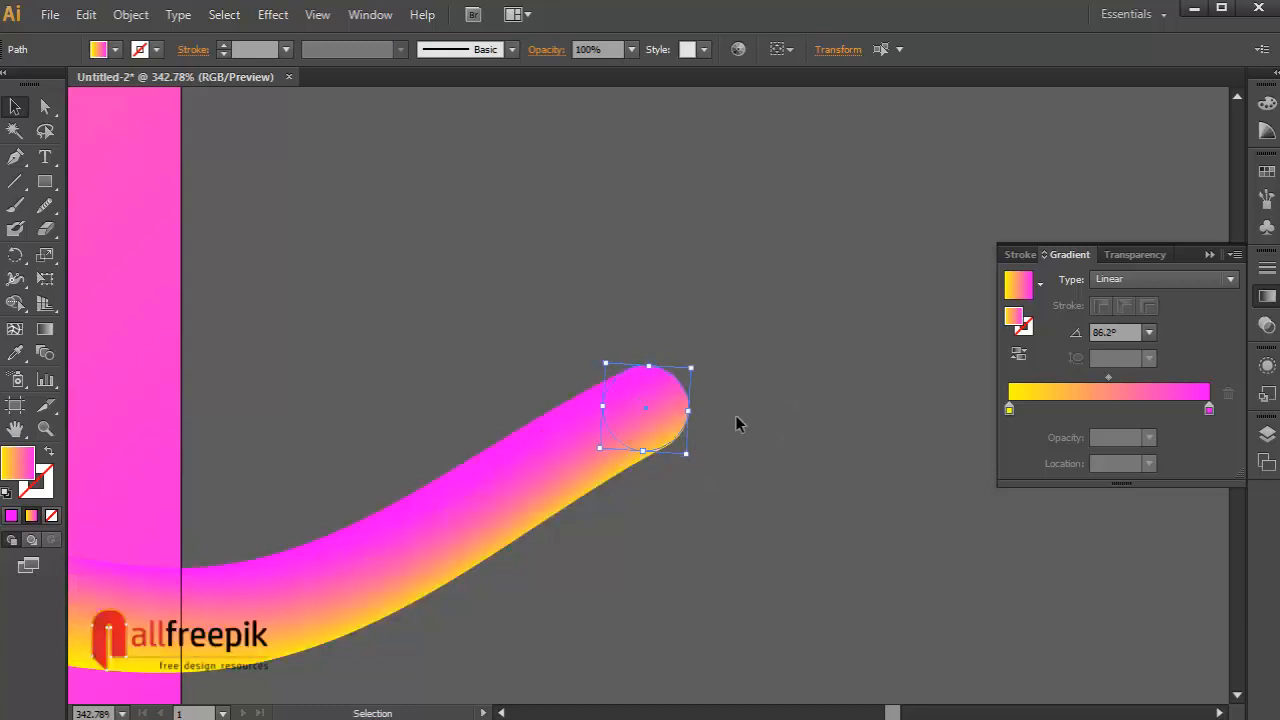
Rotate the small end circle of the thinner wavy blend further, to a gradient angle of 161.5°, and deselect it
drag(695, 463, 795, 408)
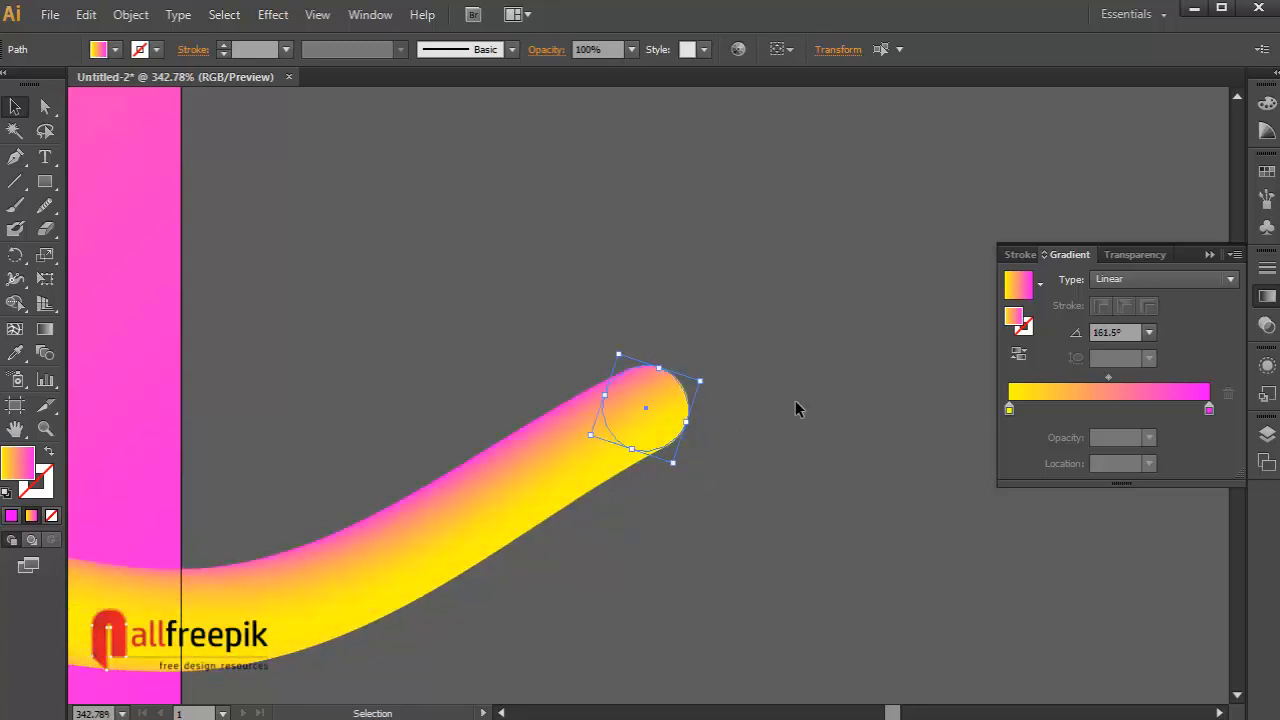
key(ctrl+minus)
key(ctrl+minus)
key(ctrl+minus)
key(ctrl+minus)
key(ctrl+minus)
key(ctrl+minus)
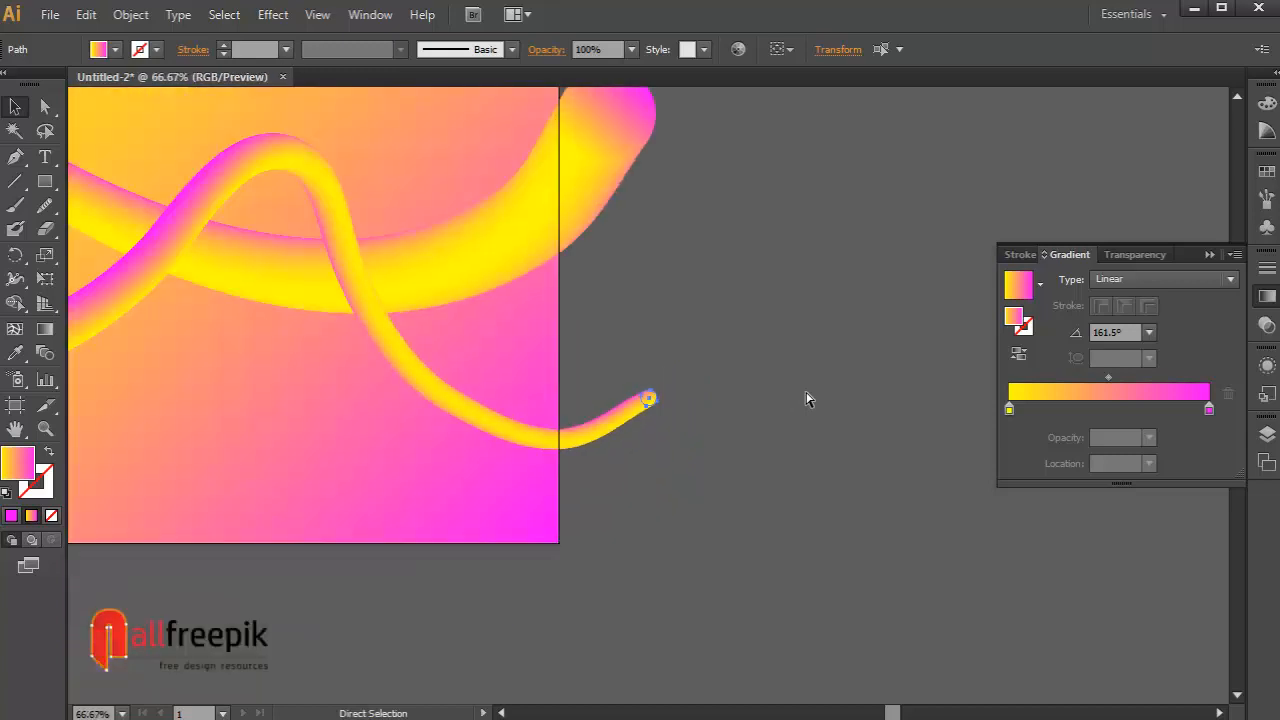
drag(387, 387, 600, 383)
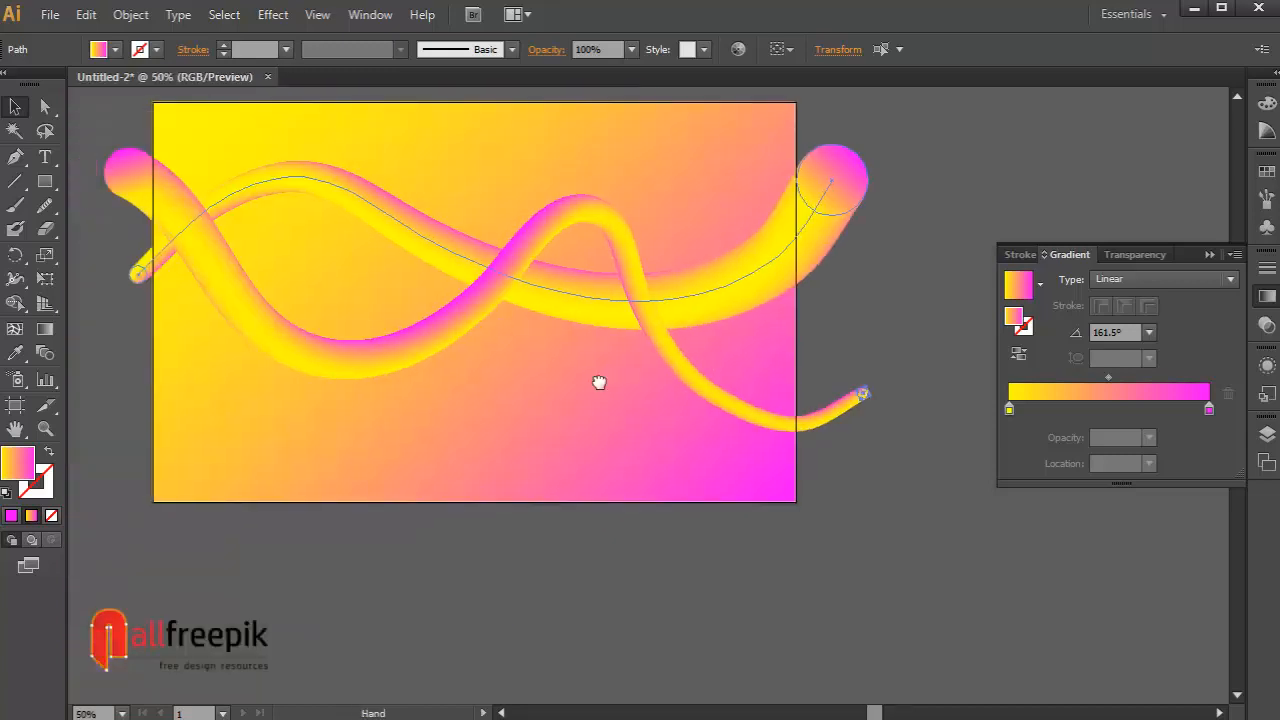
click(846, 317)
drag(877, 322, 923, 356)
Draw a third wavy path freehand with the Pencil tool across the lower half of the artboard, extending past both sides
click(46, 106)
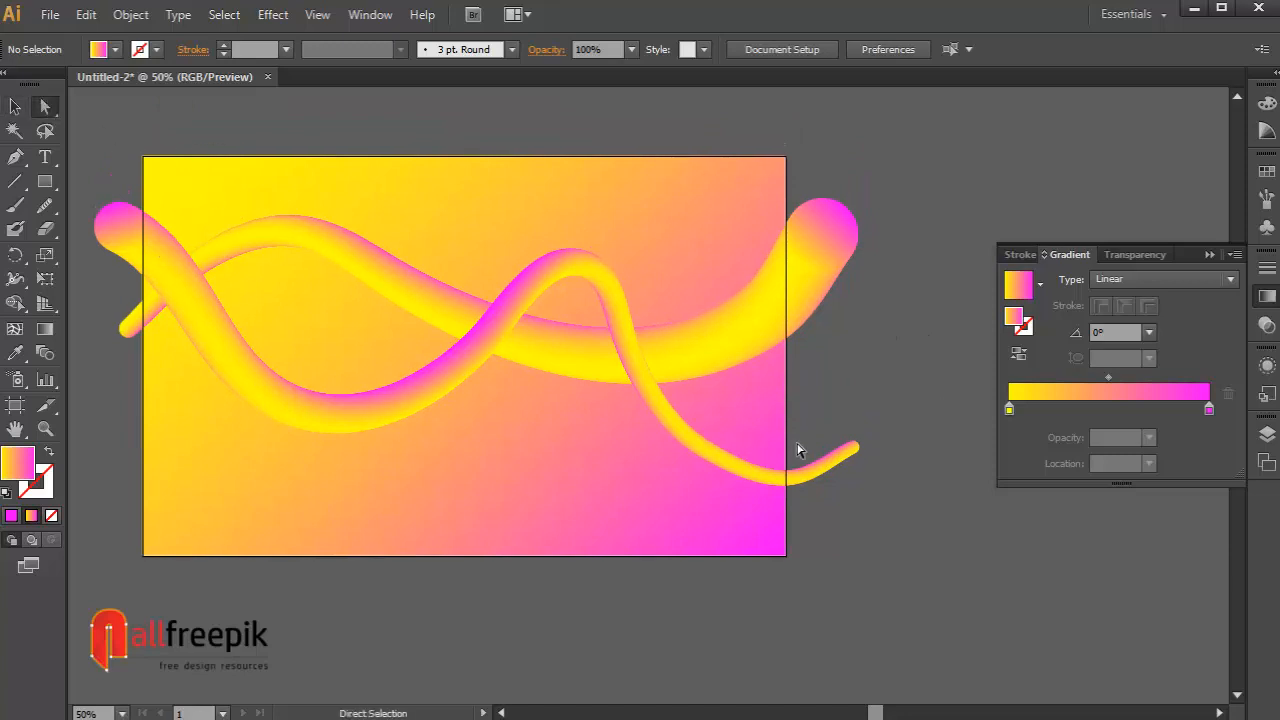
drag(686, 380, 700, 400)
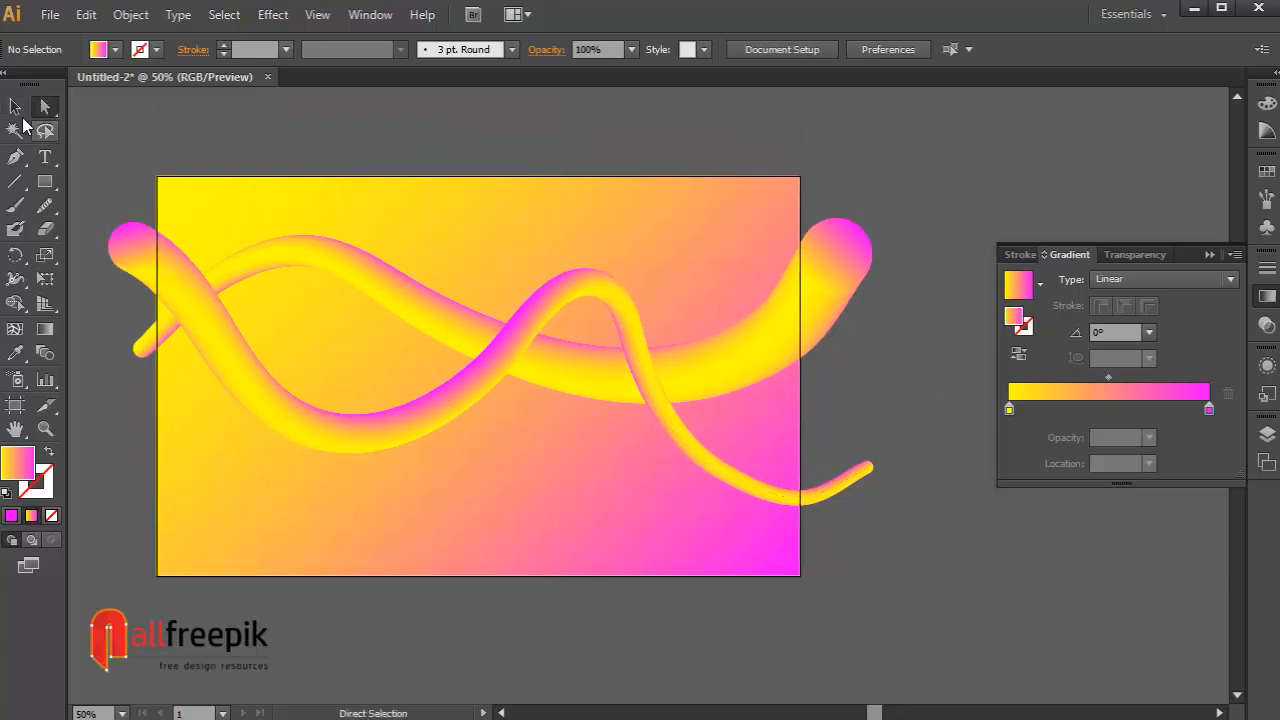
click(15, 106)
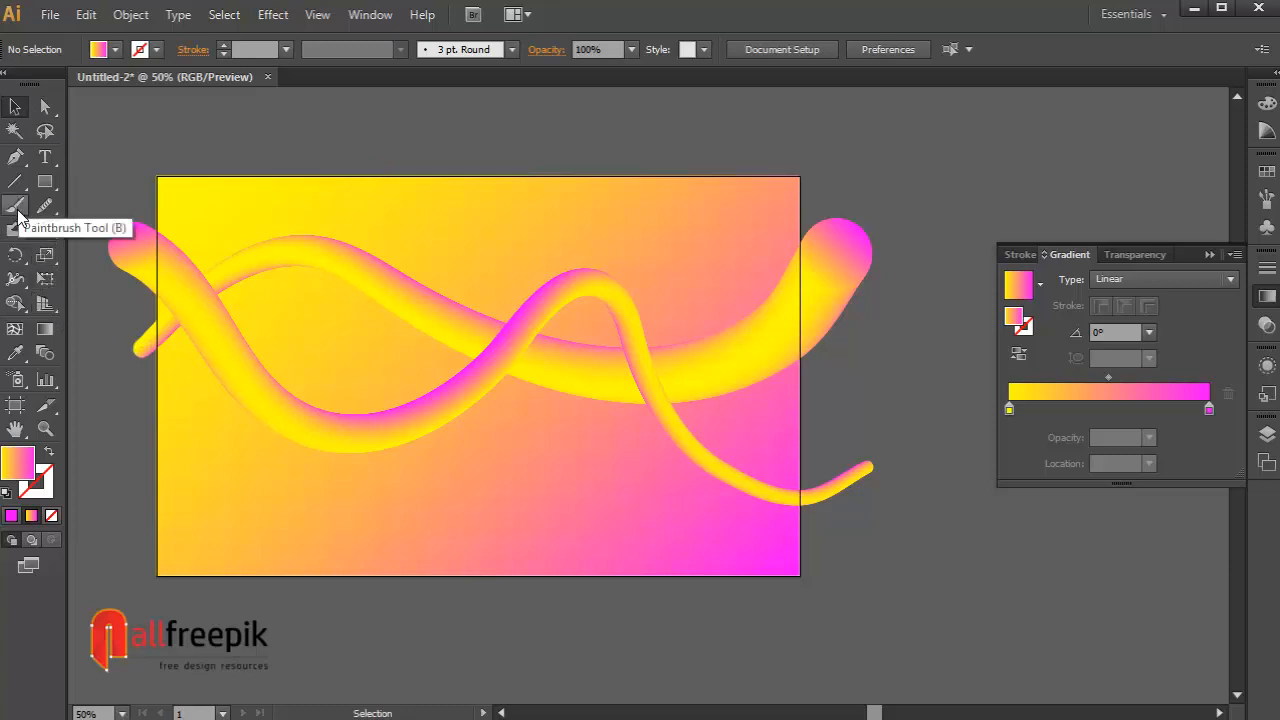
drag(44, 206, 122, 204)
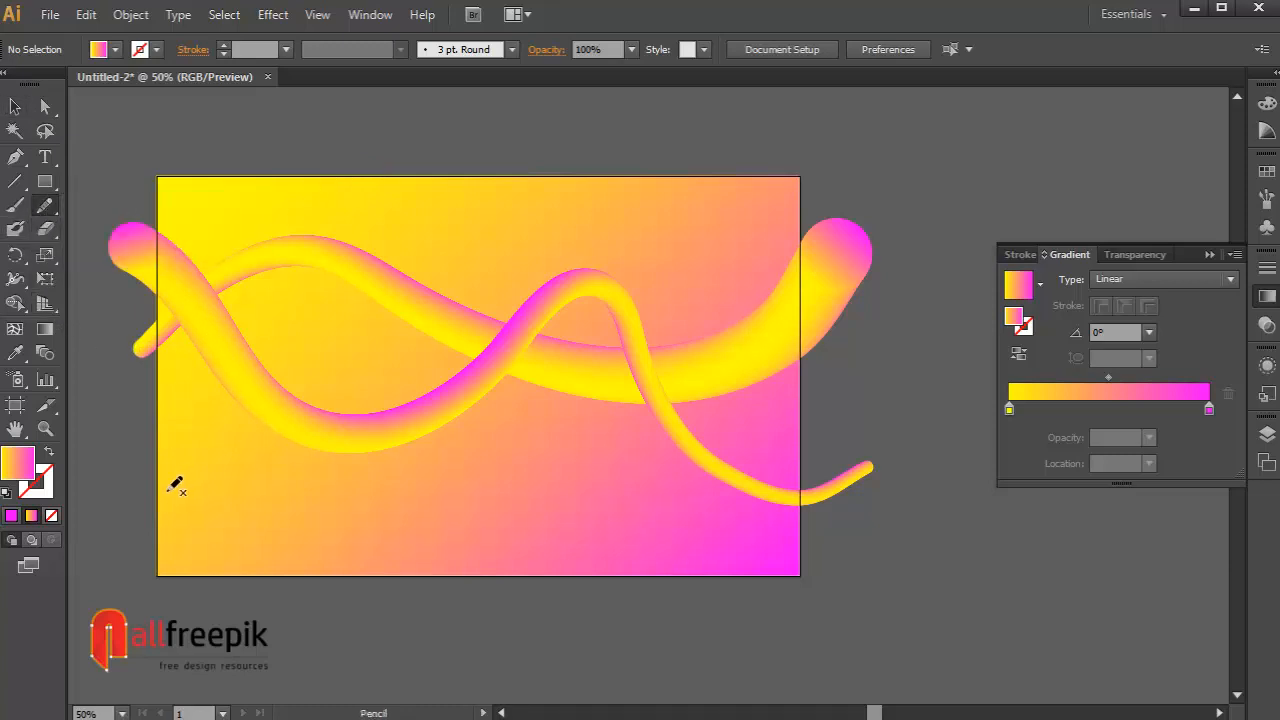
mouse_move(103, 577)
mouse_down()
mouse_move(243, 434)
mouse_move(709, 488)
mouse_move(878, 398)
mouse_up()
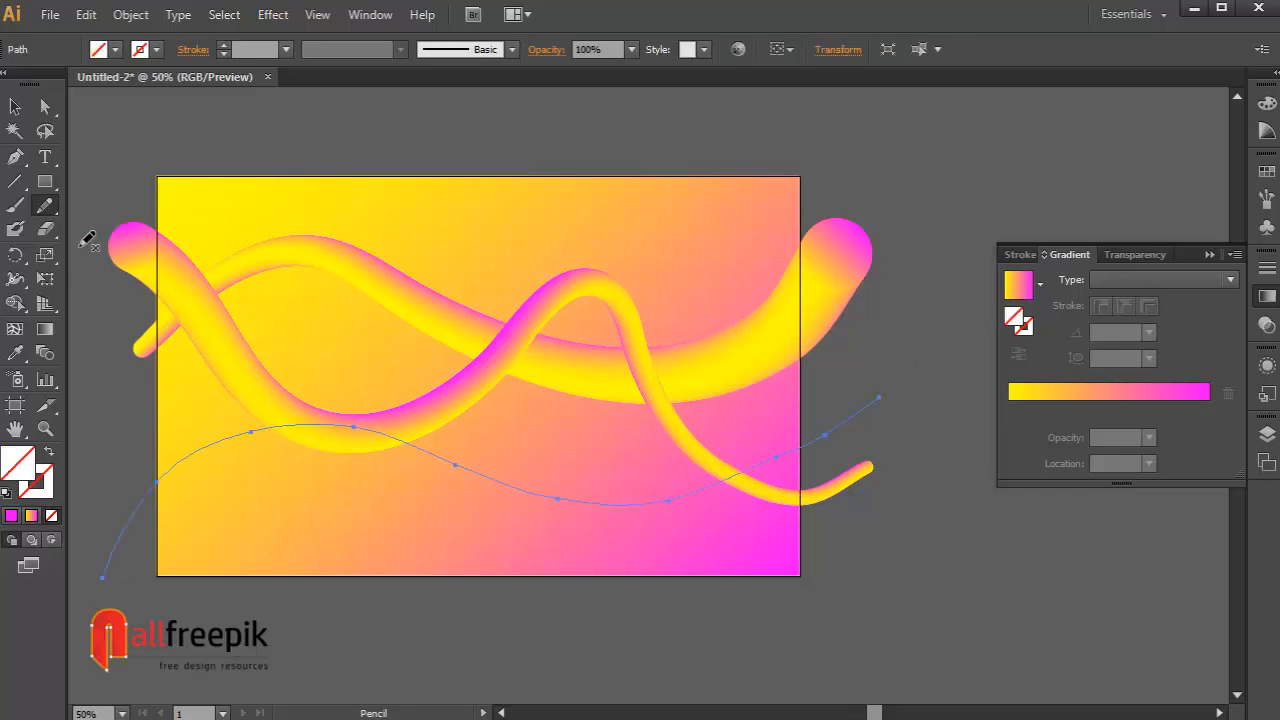
Even out the curves of the new lower wavy path with the Smooth tool
click(44, 131)
click(45, 110)
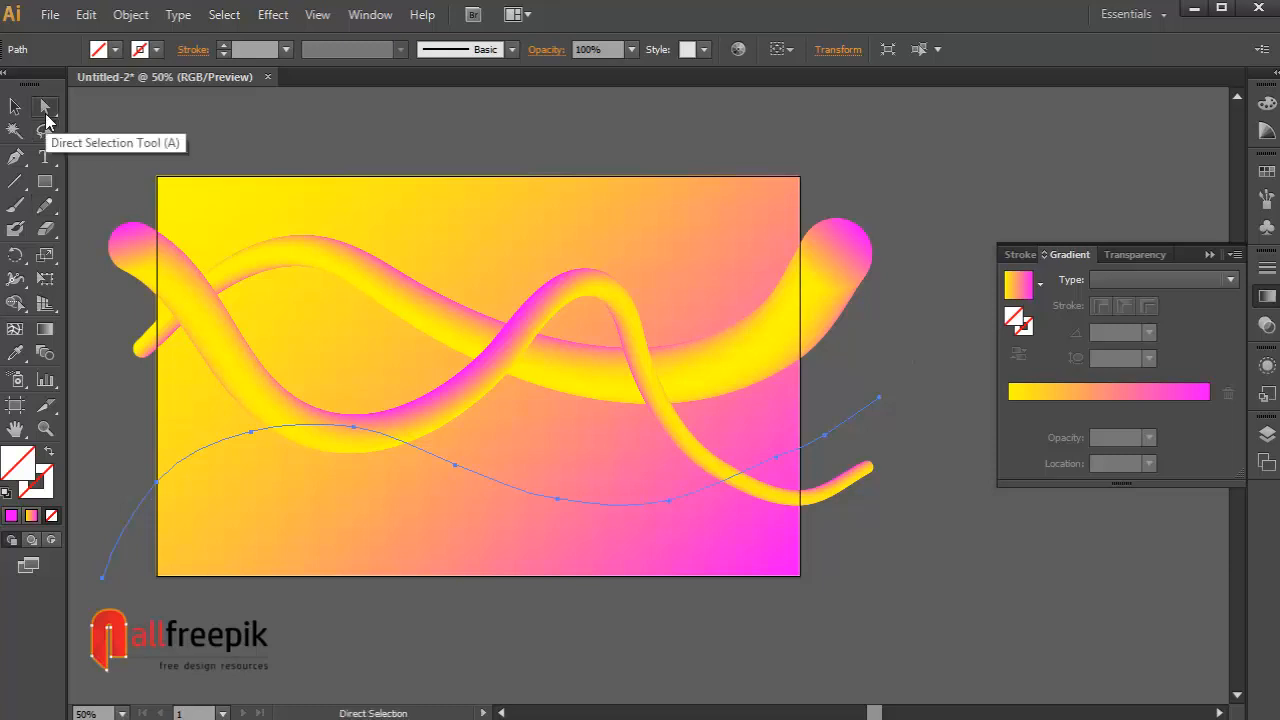
drag(44, 205, 115, 228)
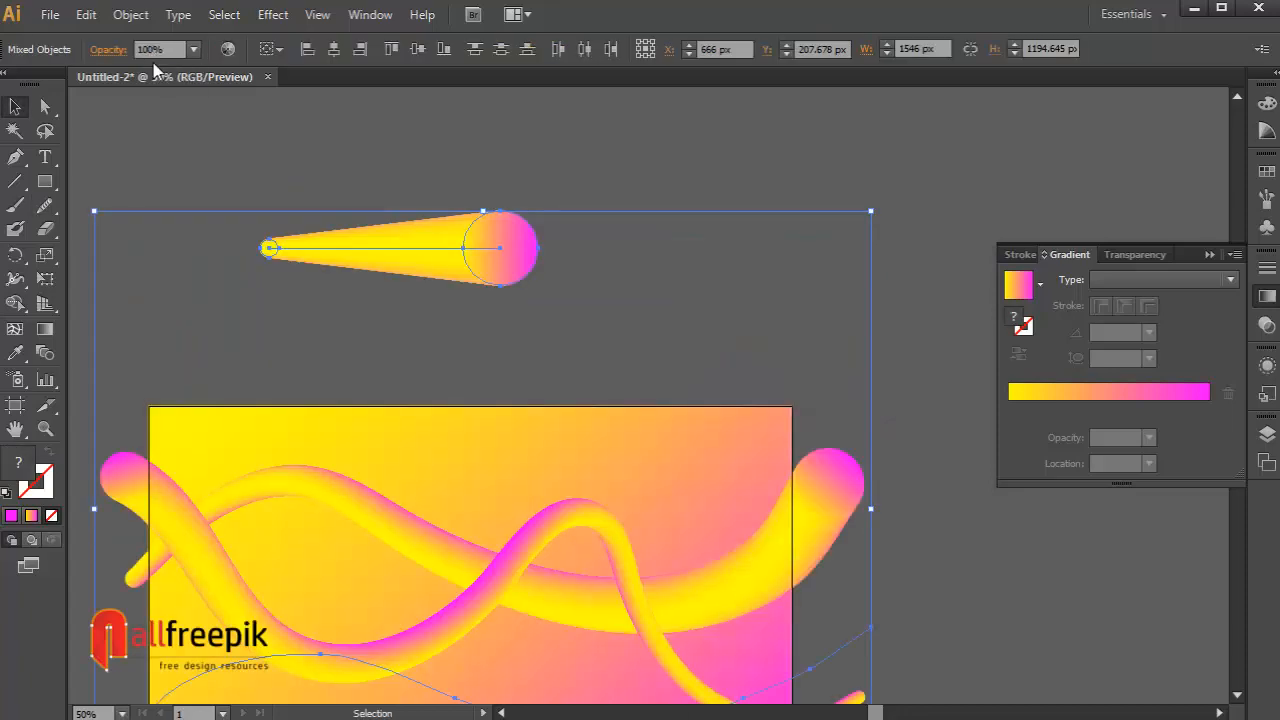
Replace the spine of the straight blend above the artboard with the new lower wavy path
click(131, 14)
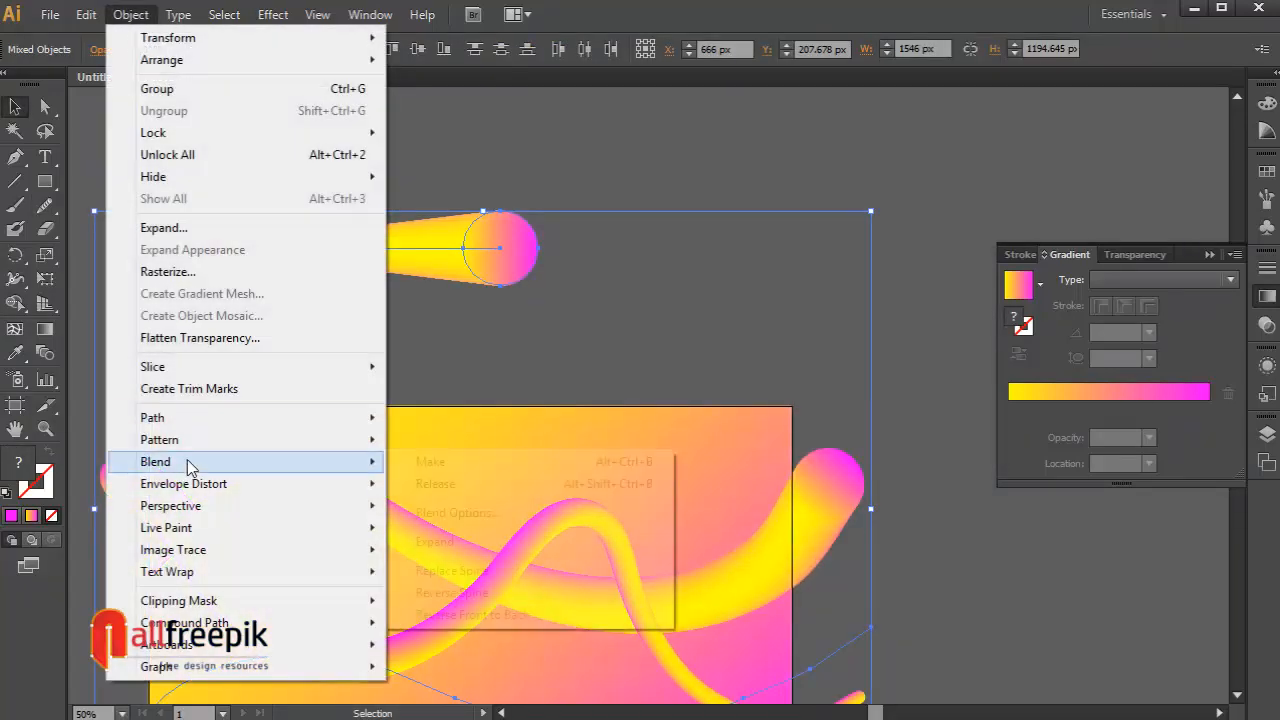
mouse_move(160, 461)
click(488, 571)
drag(585, 419, 591, 263)
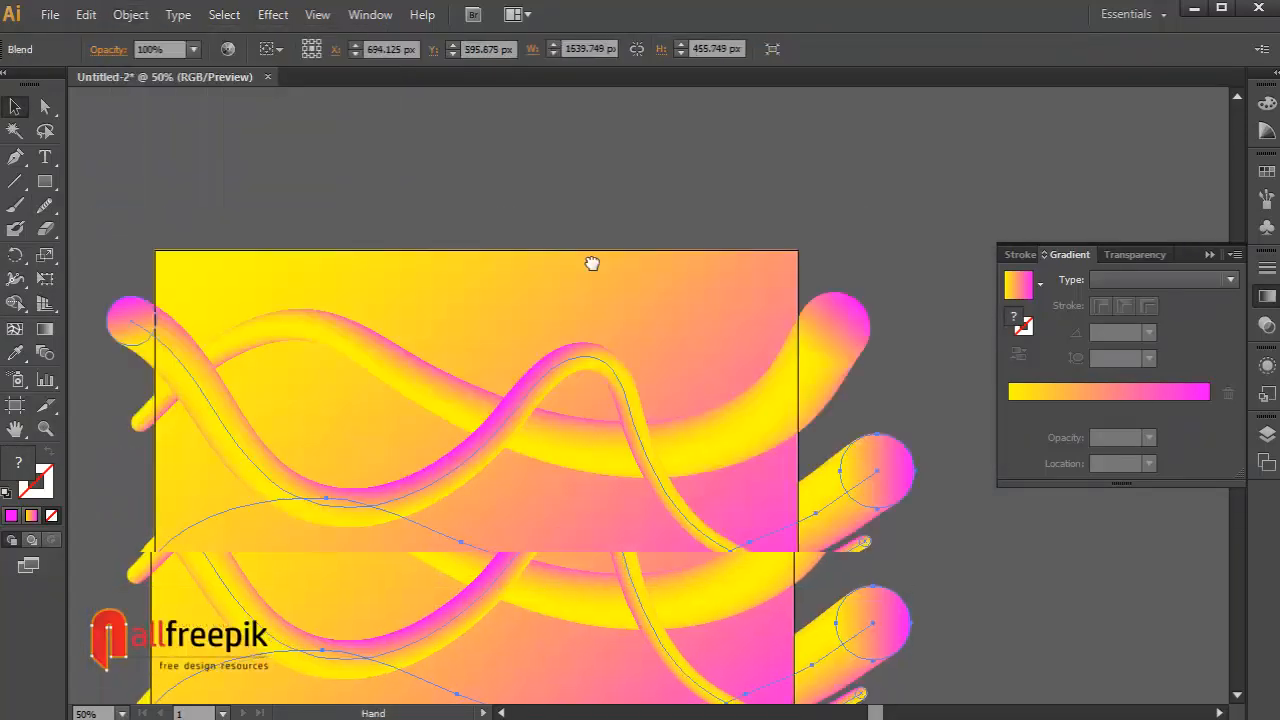
Bring the new lower wavy blend to the front of the artwork and move it down about 64 px
click(981, 542)
click(868, 481)
right_click(866, 477)
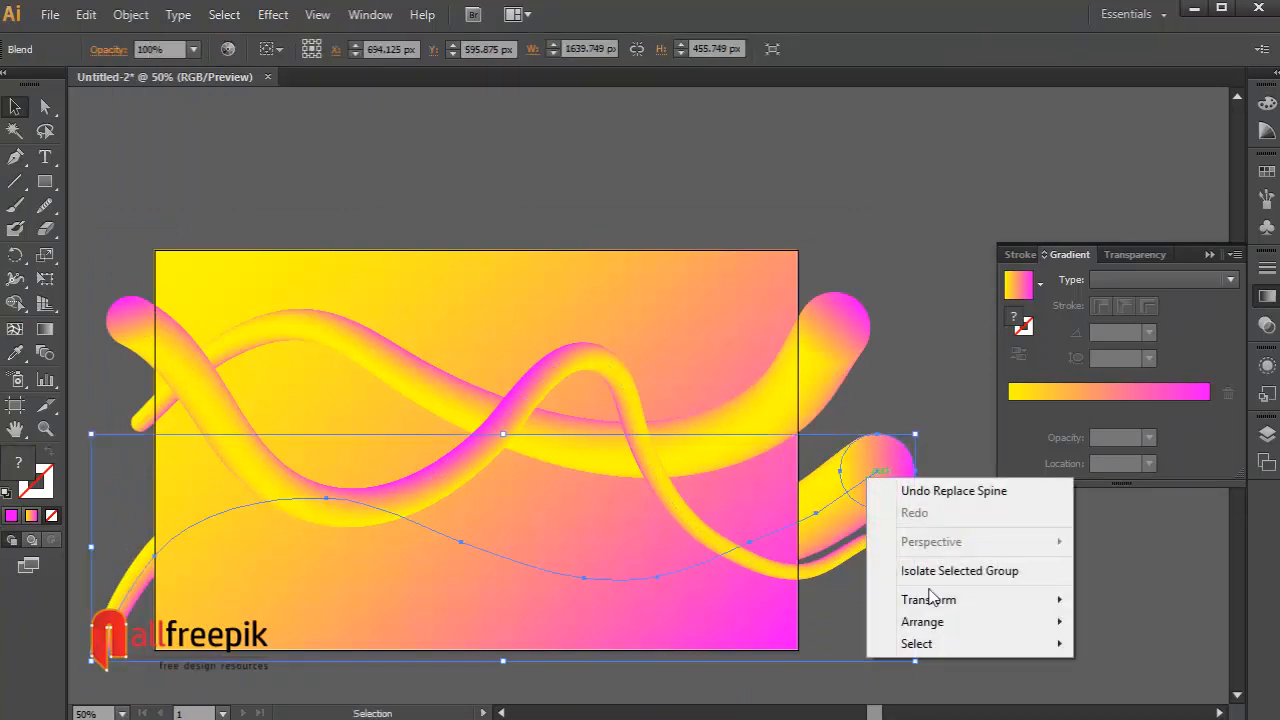
mouse_move(940, 622)
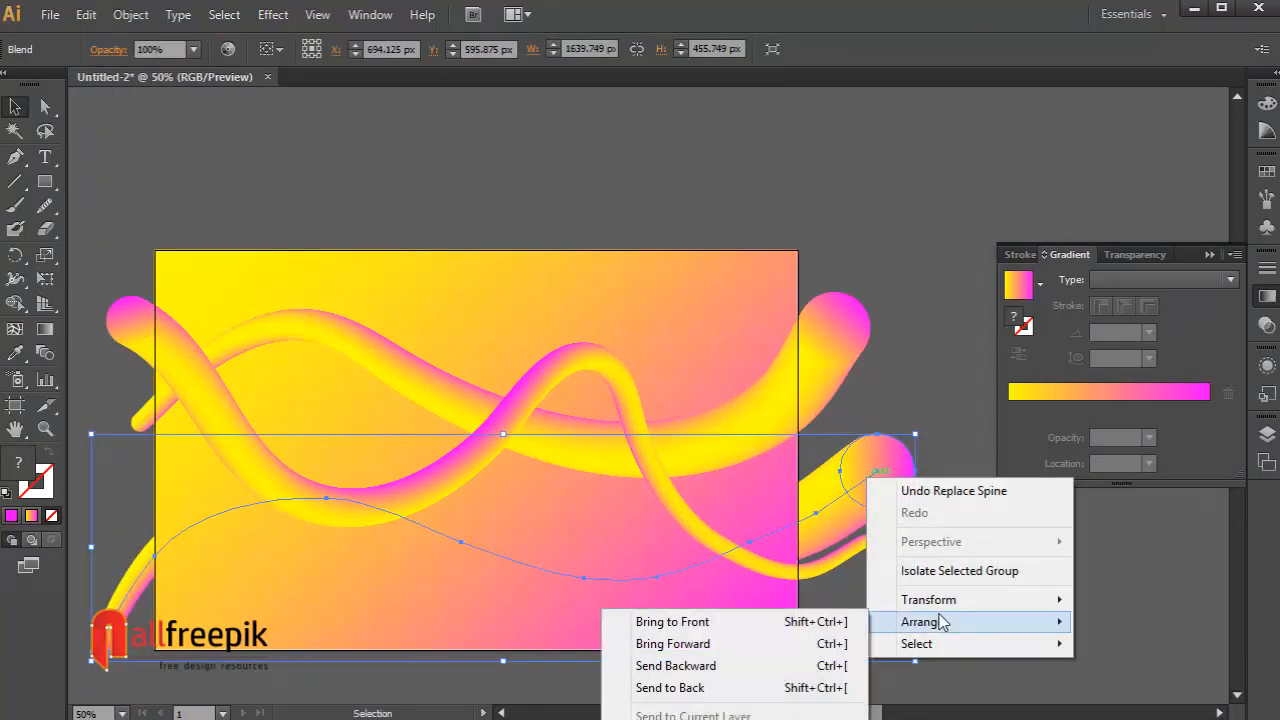
click(765, 635)
click(896, 362)
drag(867, 533, 830, 415)
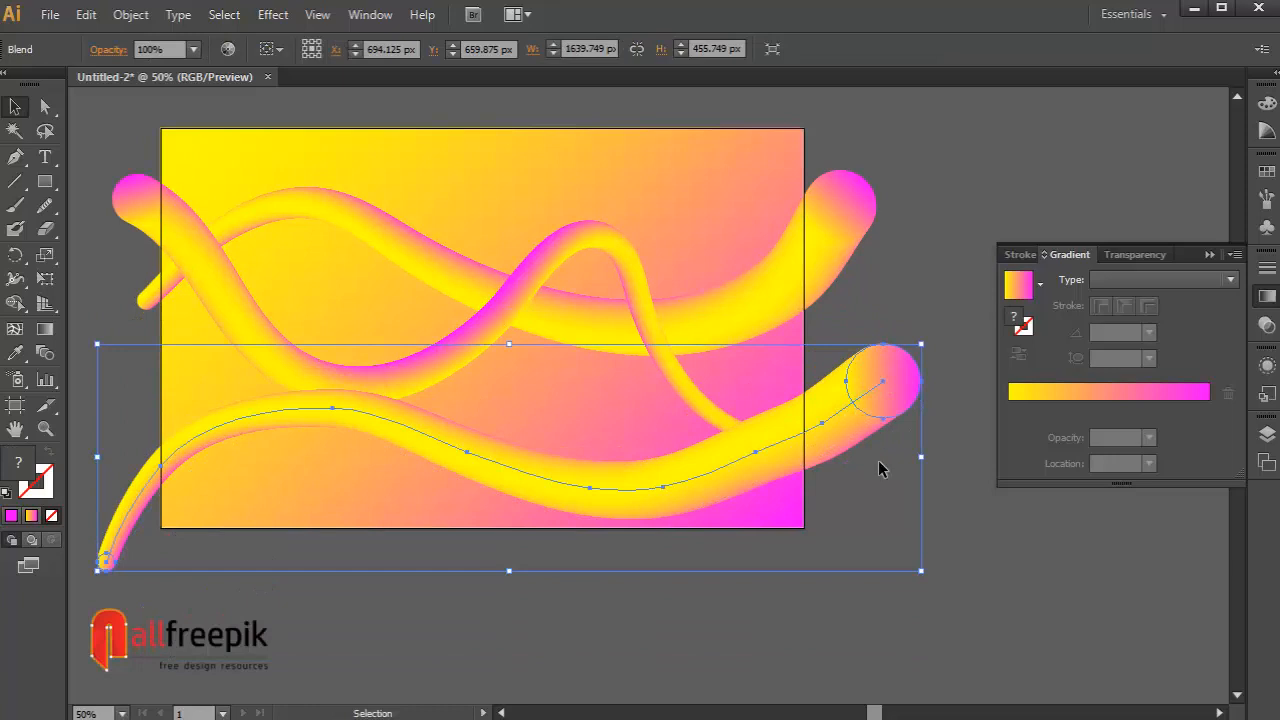
Reflect the lower wavy blend across the vertical axis, with the preview turned on
right_click(867, 383)
mouse_move(949, 510)
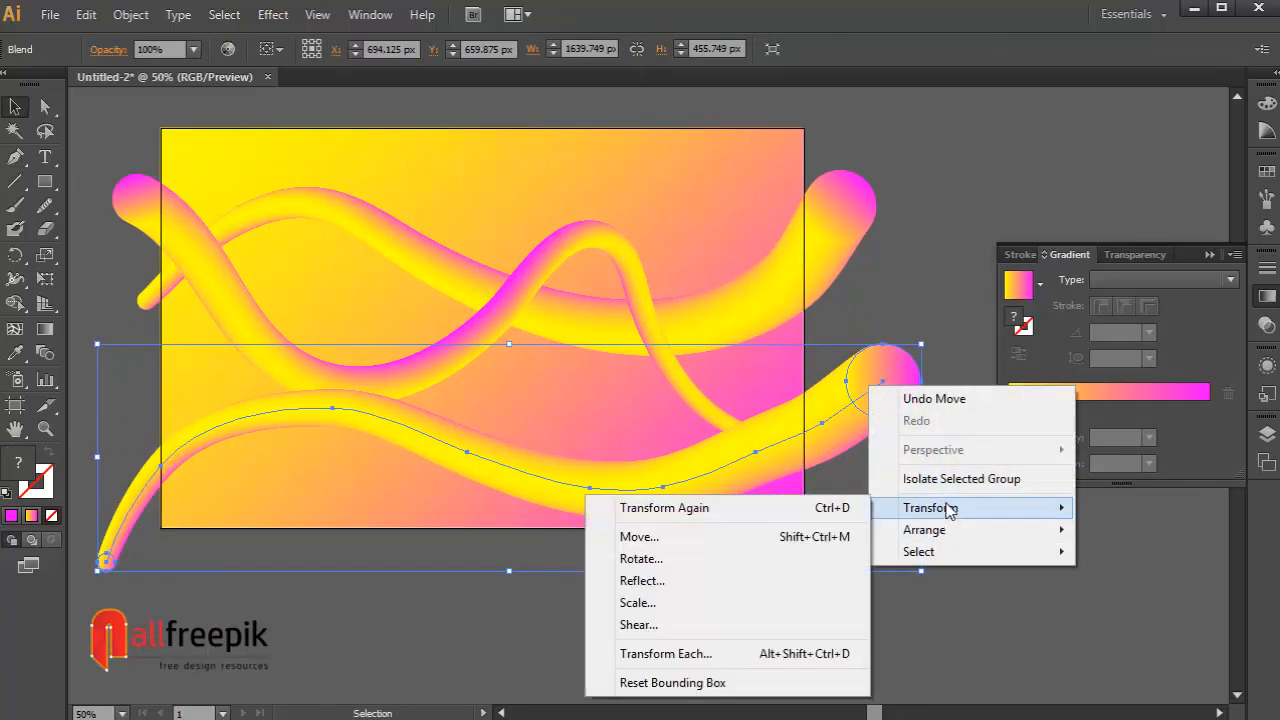
click(696, 582)
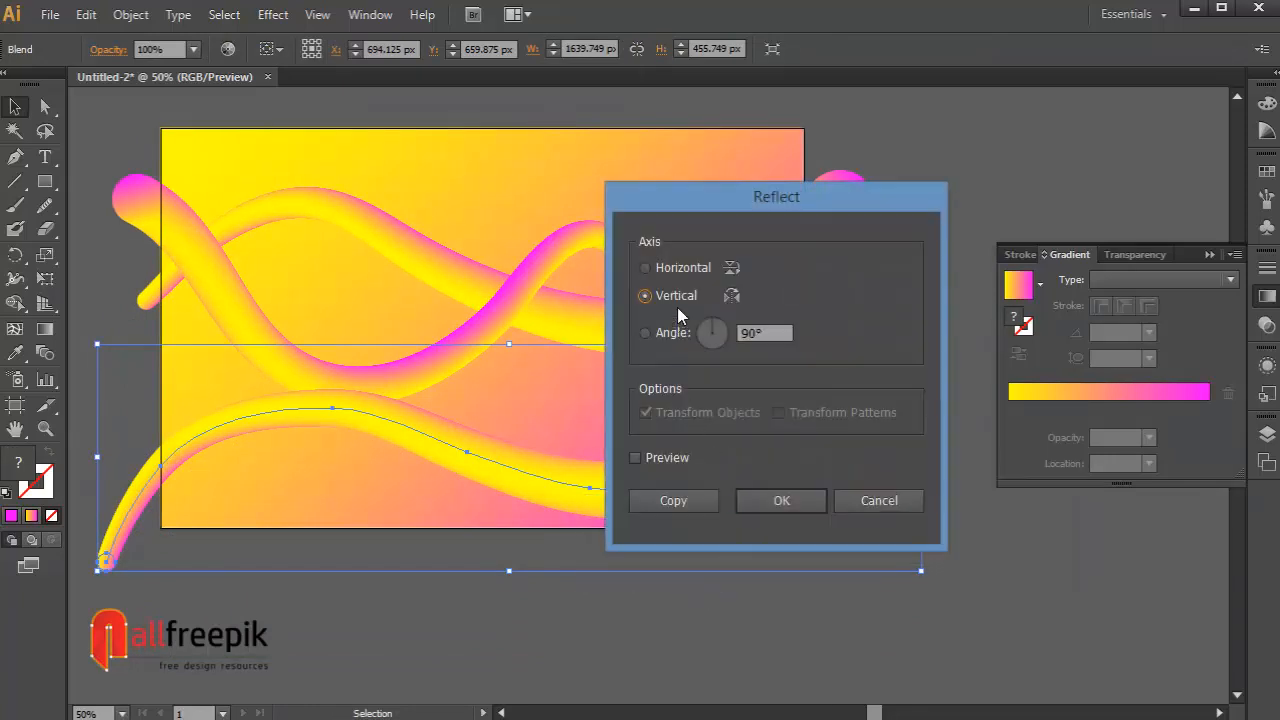
click(636, 458)
click(783, 500)
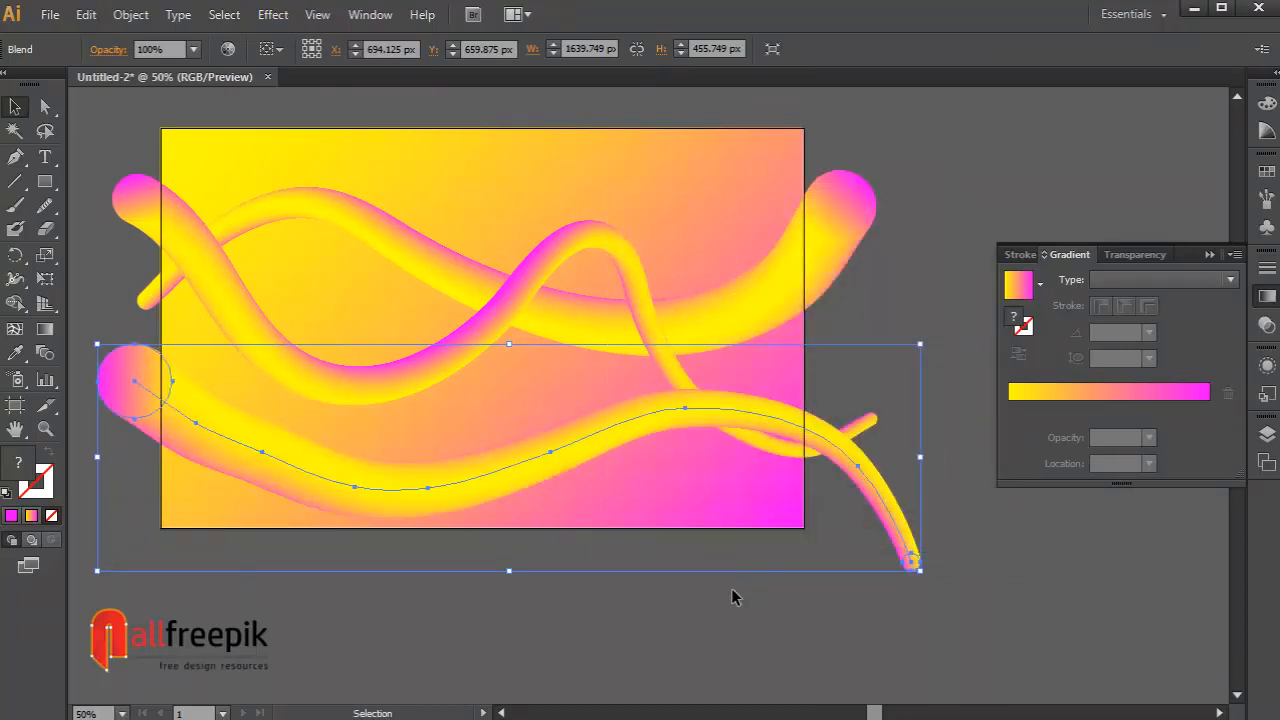
Shift the mirrored lower blend slightly, scale it down to about 1470 px wide by 408 px high, and deselect it
click(731, 594)
drag(412, 485, 398, 496)
drag(903, 578, 864, 578)
click(939, 590)
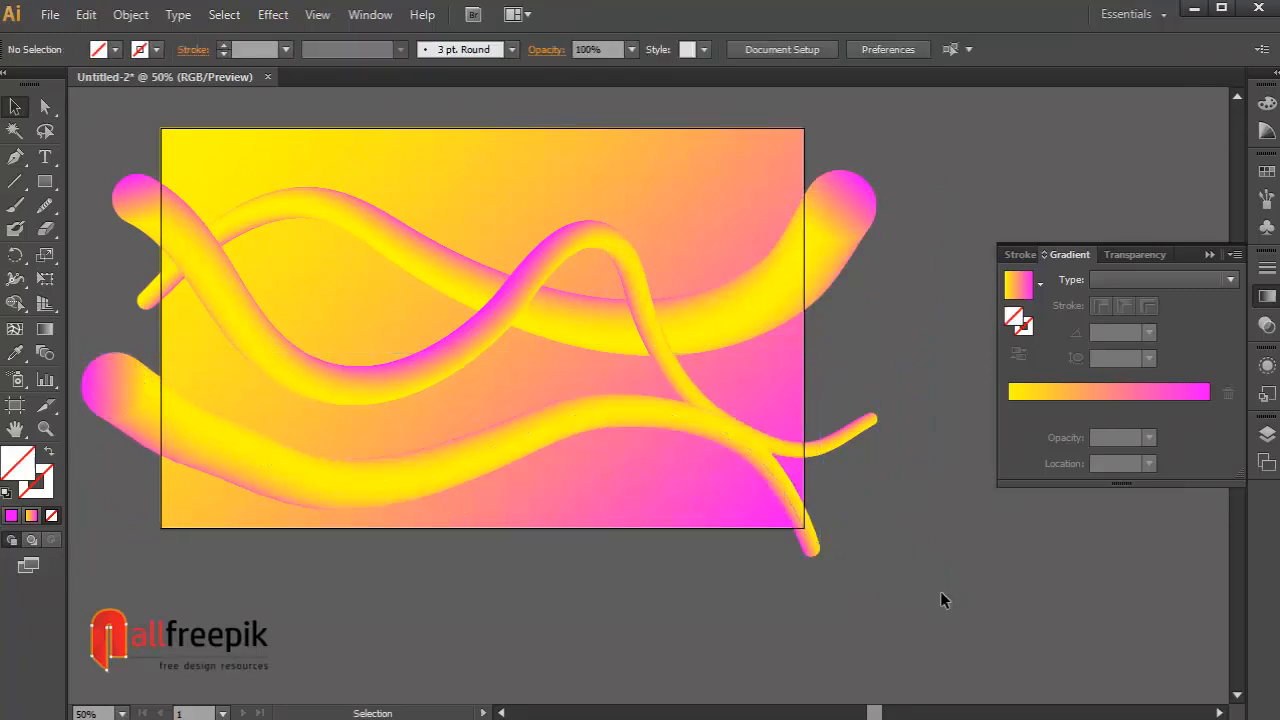
Smooth the spine of the lower wavy blend along its thick portion with the Smooth tool and deselect it
click(477, 468)
click(45, 205)
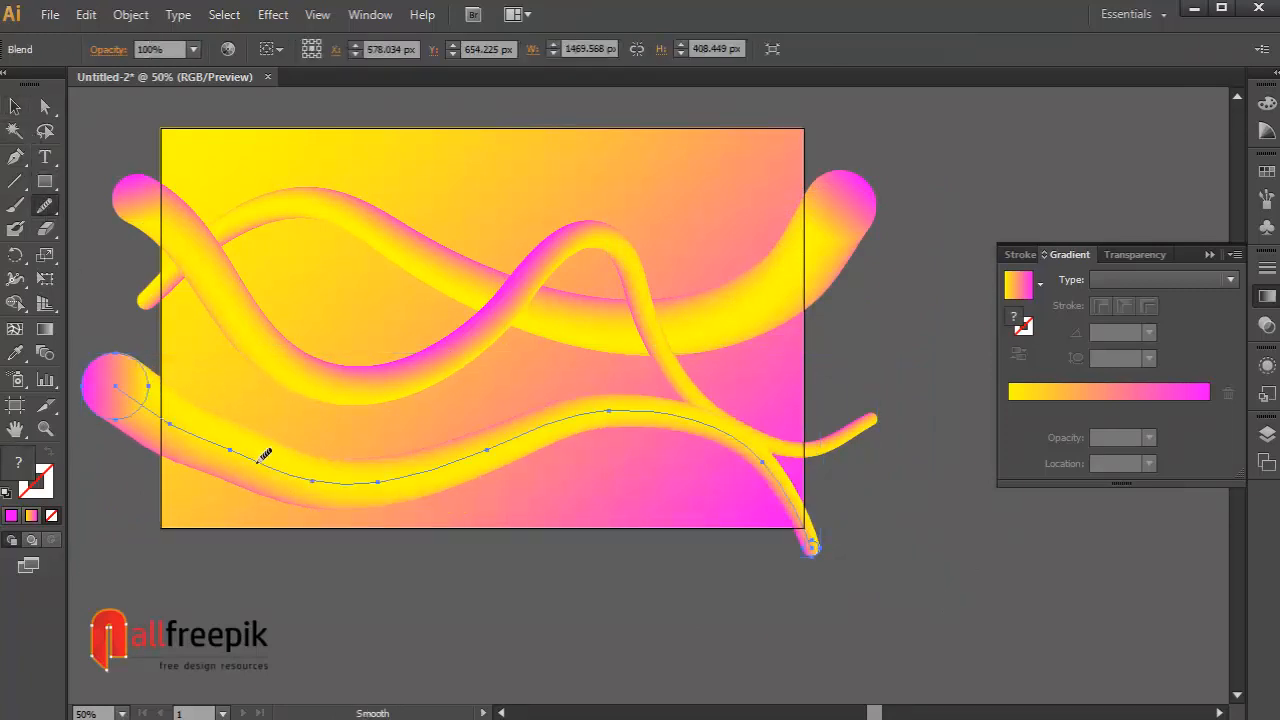
mouse_move(314, 480)
mouse_down()
mouse_move(390, 497)
mouse_move(376, 485)
mouse_up()
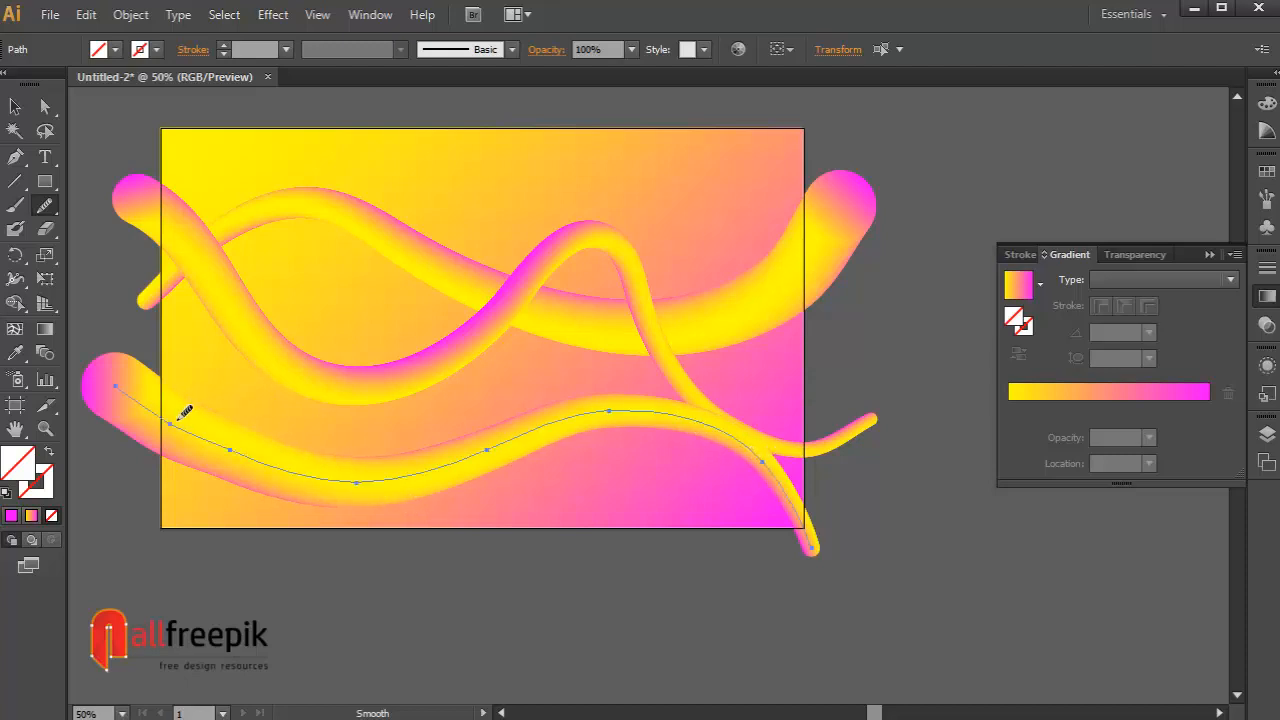
mouse_move(176, 421)
mouse_down()
mouse_move(270, 543)
mouse_move(291, 501)
mouse_move(369, 533)
mouse_up()
click(15, 106)
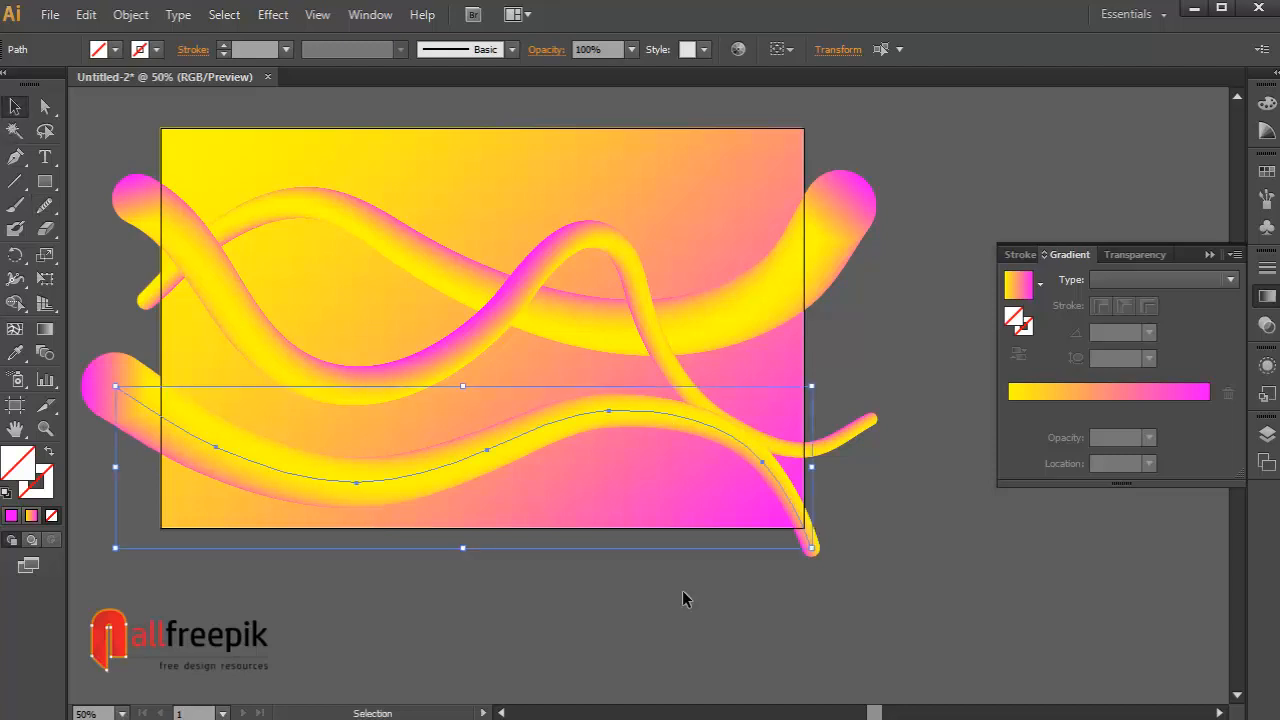
click(858, 587)
drag(859, 586, 875, 586)
Rotate only the large end circle of the lower wavy blend to a gradient angle of 139.3° and deselect it
click(636, 448)
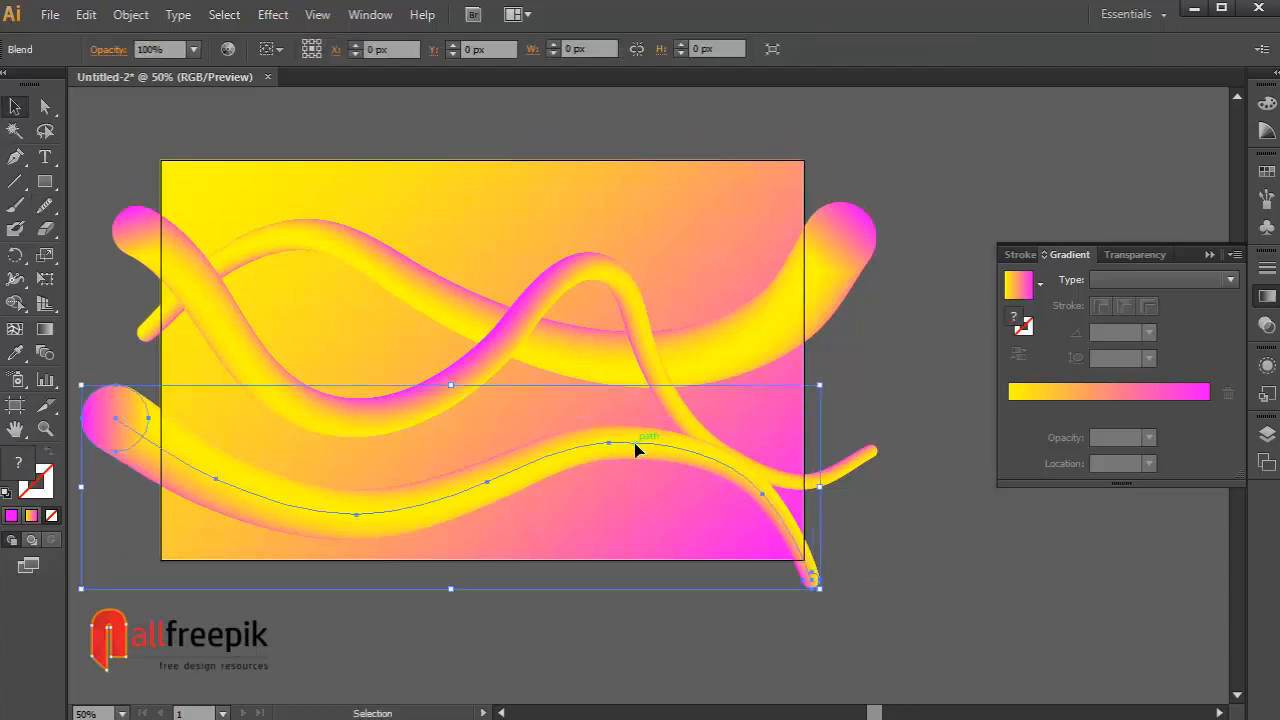
click(116, 418)
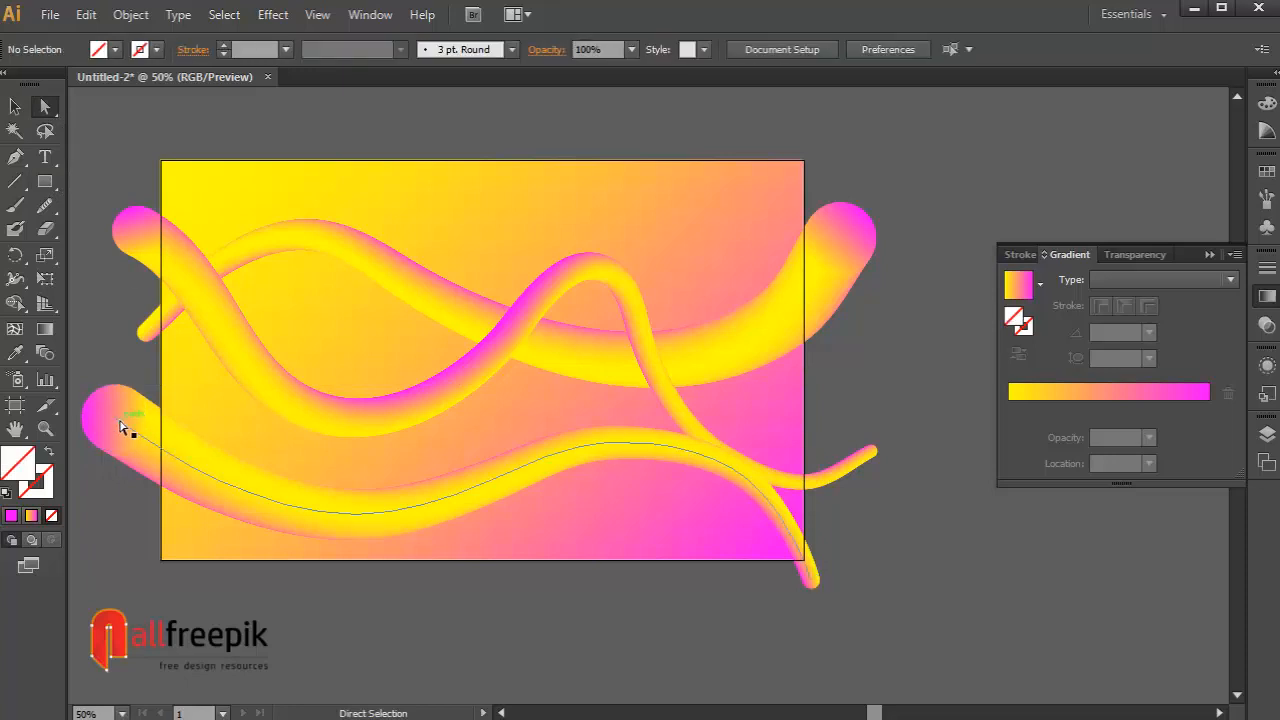
click(126, 423)
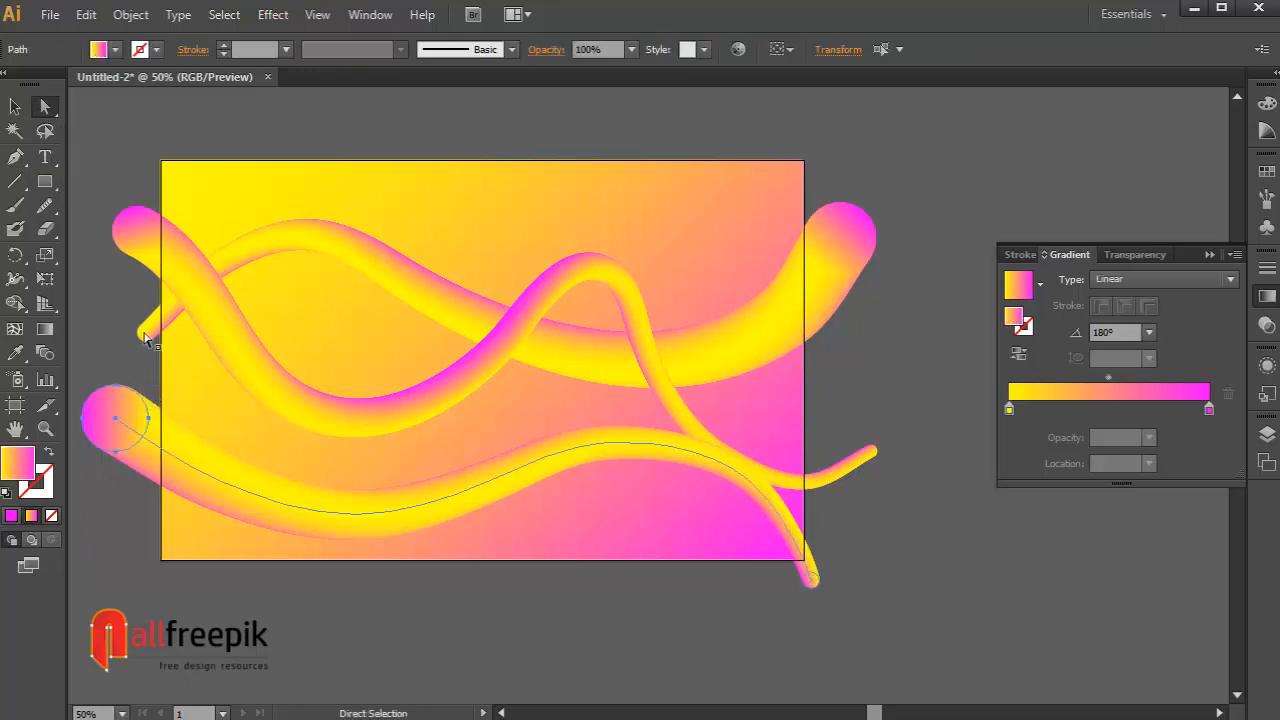
click(15, 106)
drag(150, 440, 126, 492)
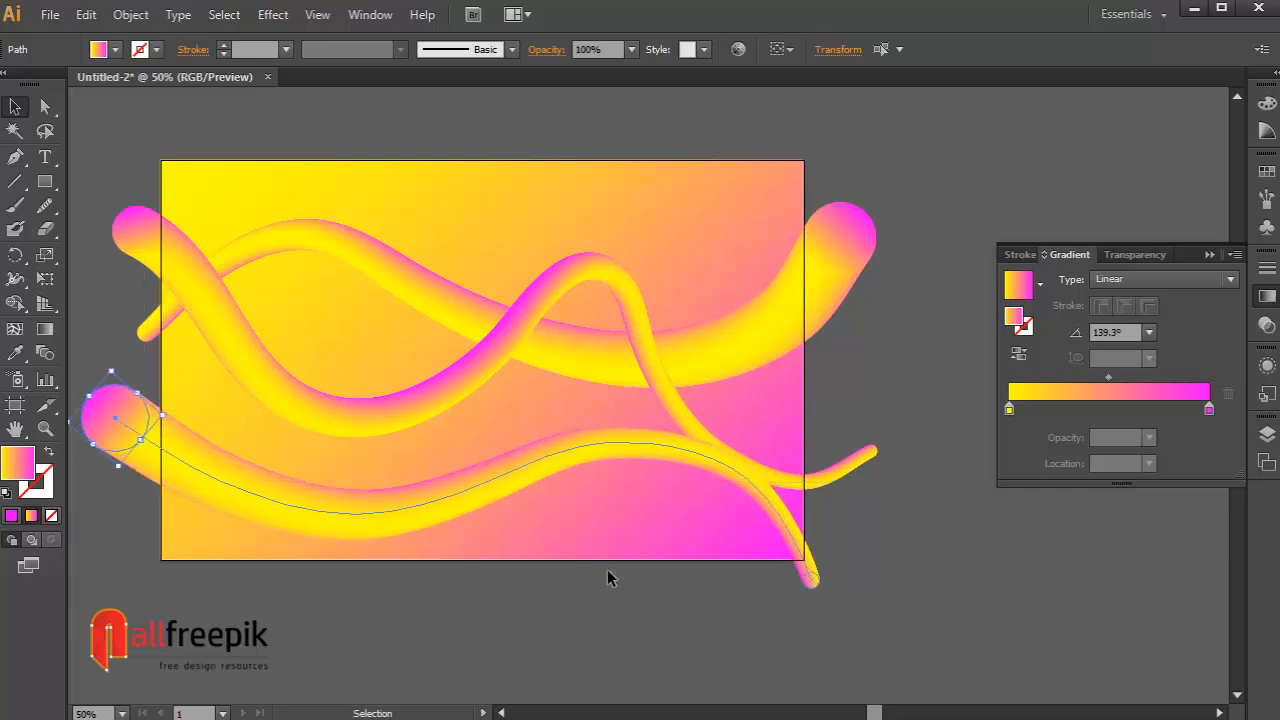
click(920, 655)
Scale the lower wavy blend down to about 1383 px wide by 384 px high, nudge it up slightly, and deselect it
click(780, 520)
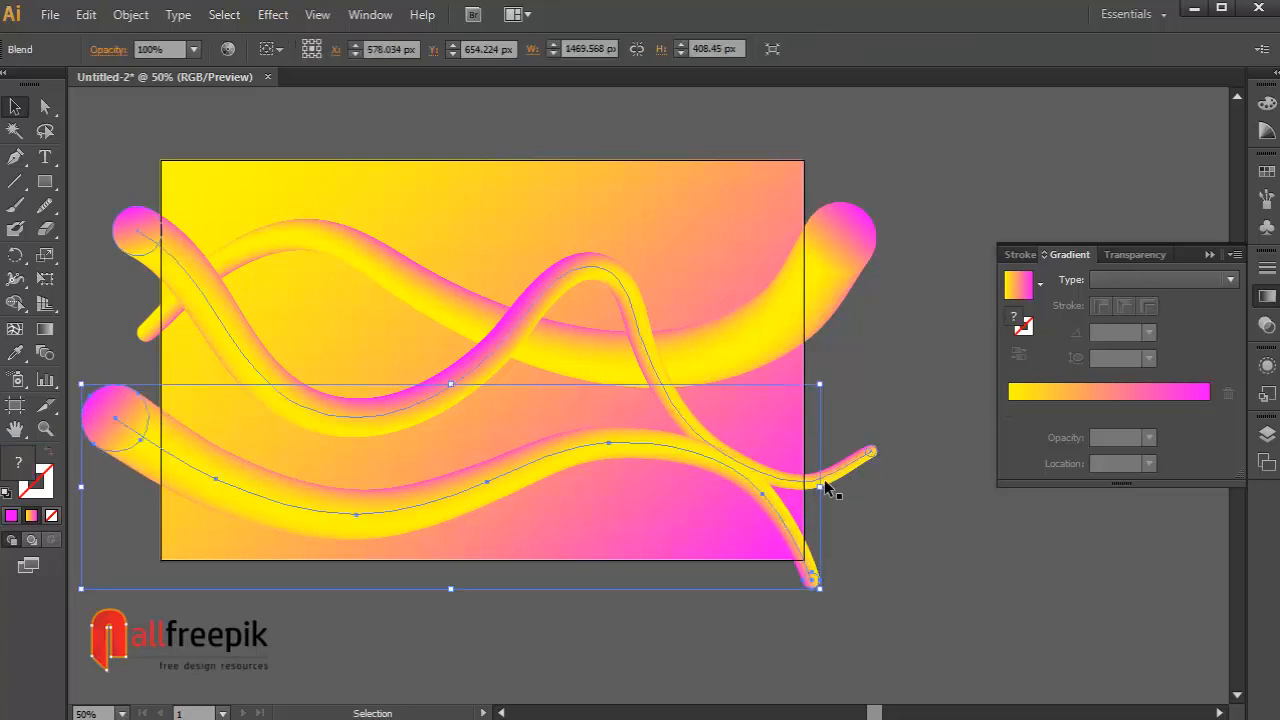
drag(819, 388, 804, 401)
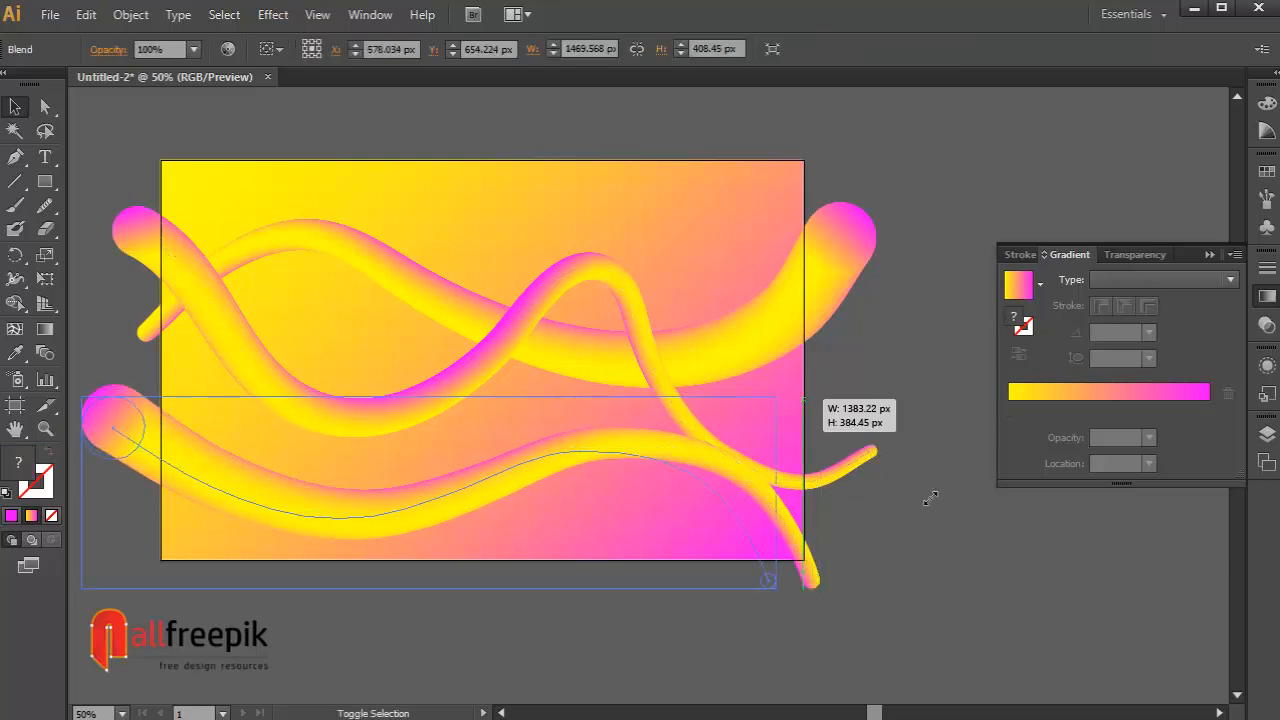
click(933, 585)
drag(472, 485, 472, 475)
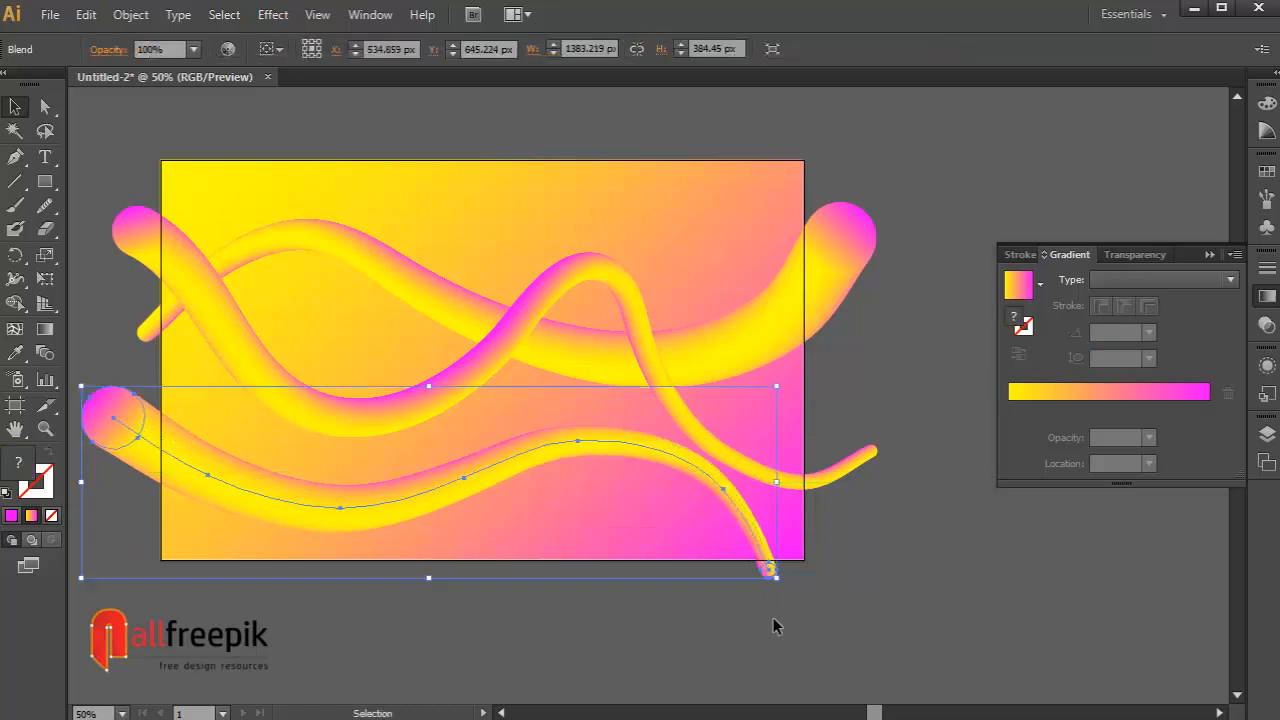
click(955, 596)
key(space)
drag(961, 563, 963, 553)
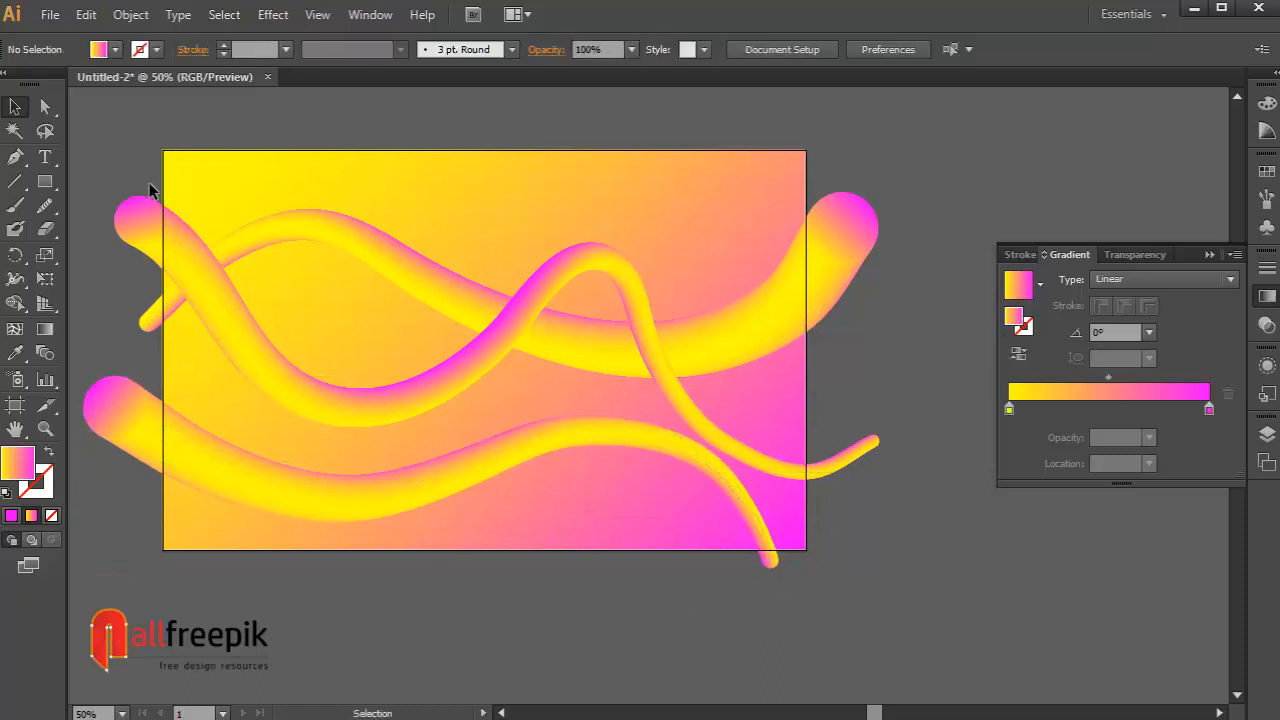
Select all three wavy blends together, move them up slightly over the gradient background, and deselect them
drag(124, 183, 510, 540)
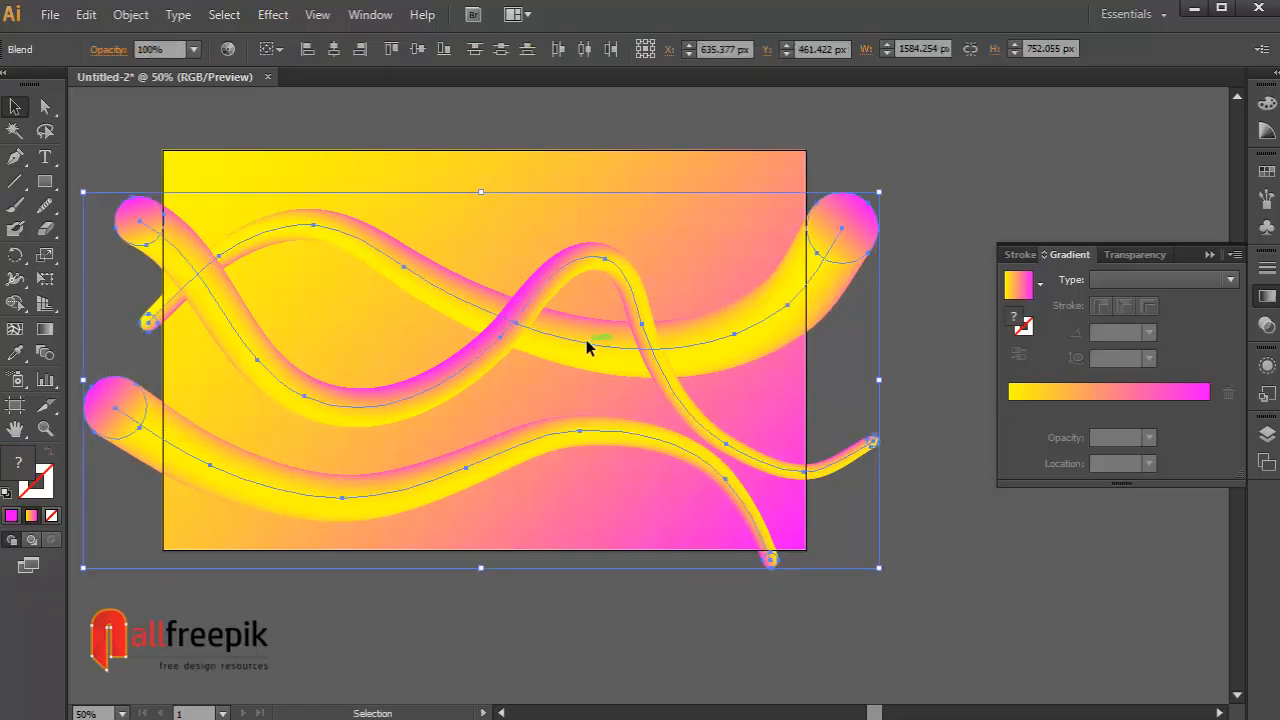
drag(586, 339, 592, 323)
click(803, 554)
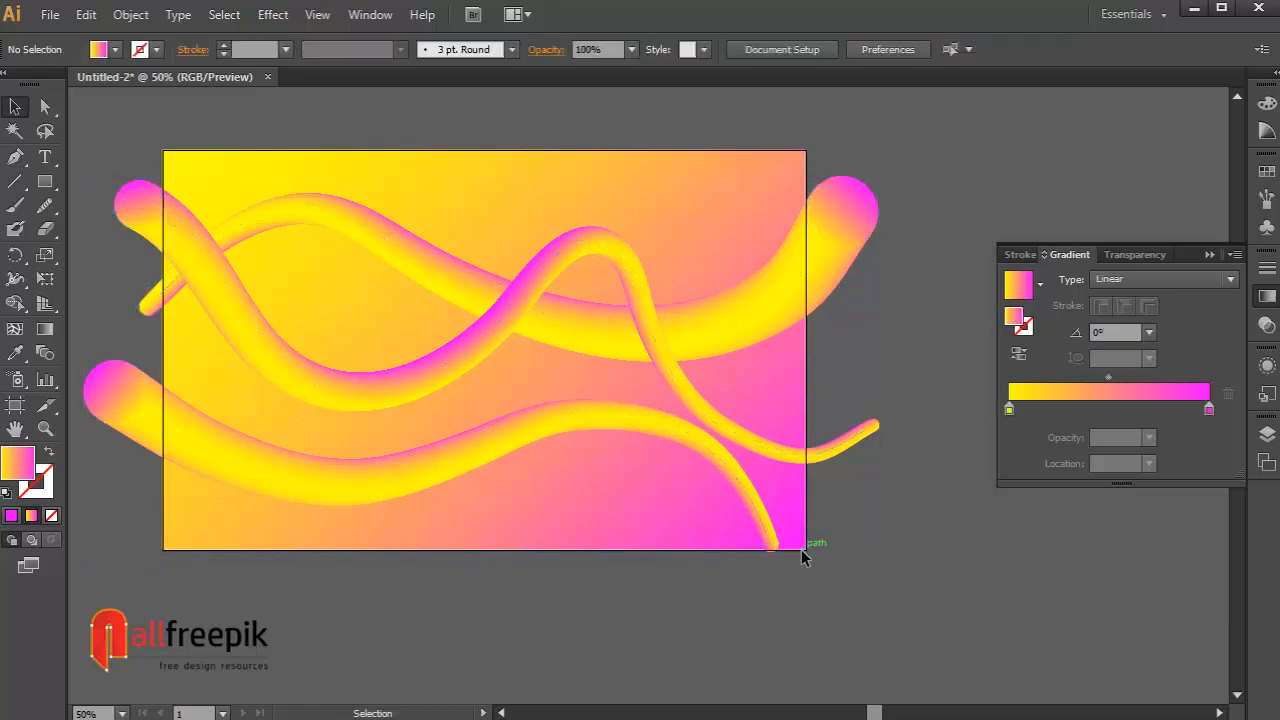
Enlarge the lower wavy blend slightly, shift it down so its thin end extends past the background's lower edge, and deselect it
click(783, 544)
drag(781, 551, 780, 527)
click(931, 586)
key(space)
drag(904, 576, 904, 580)
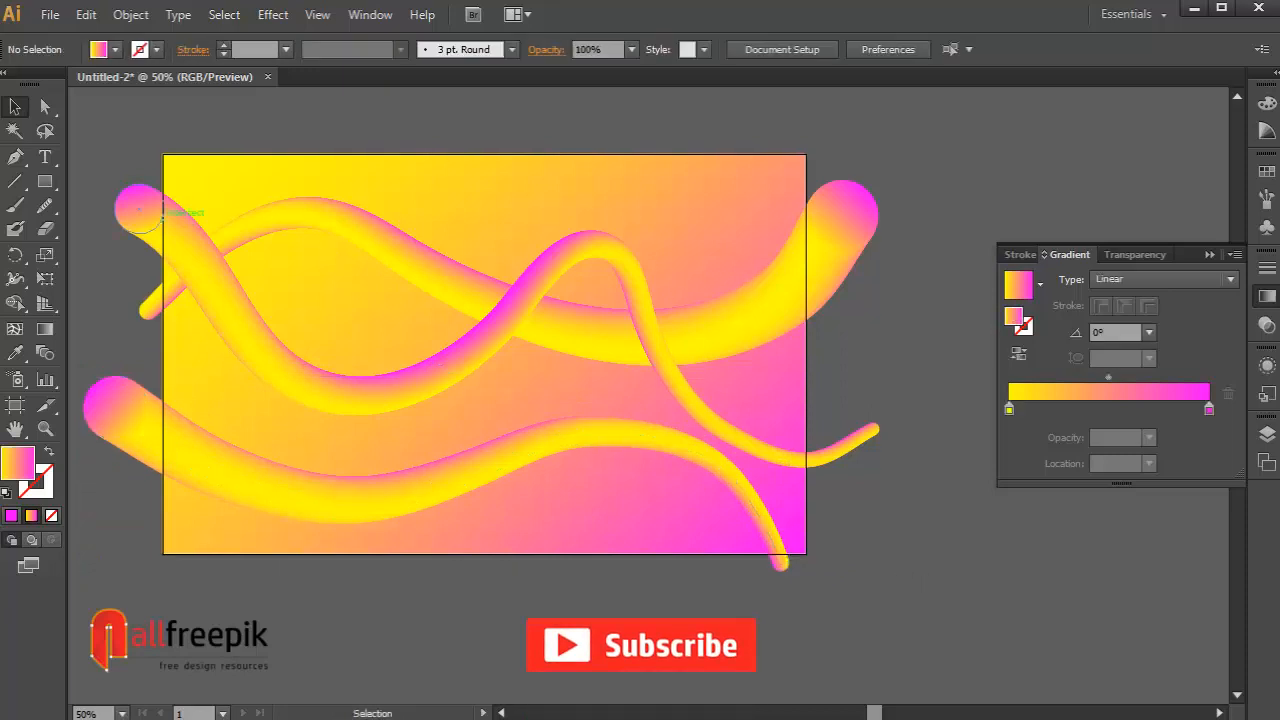
Unlock all locked objects so the gradient background becomes editable, and clear the selection
click(45, 183)
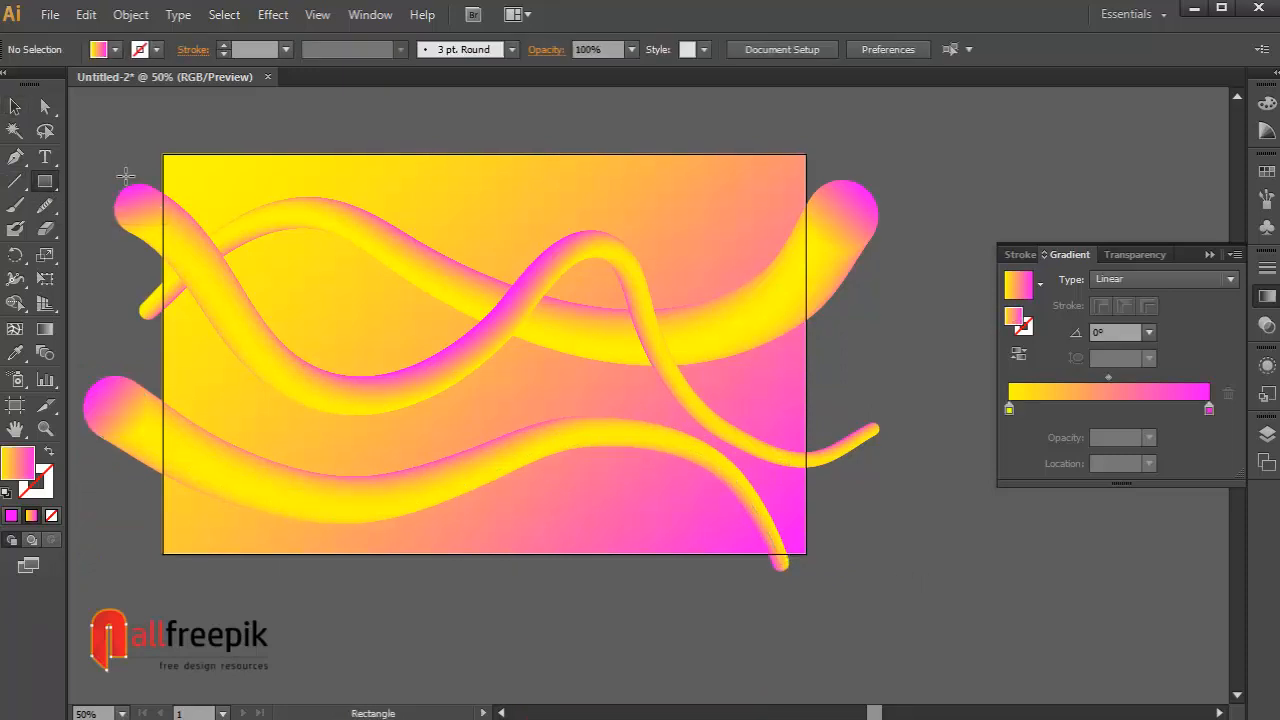
click(128, 16)
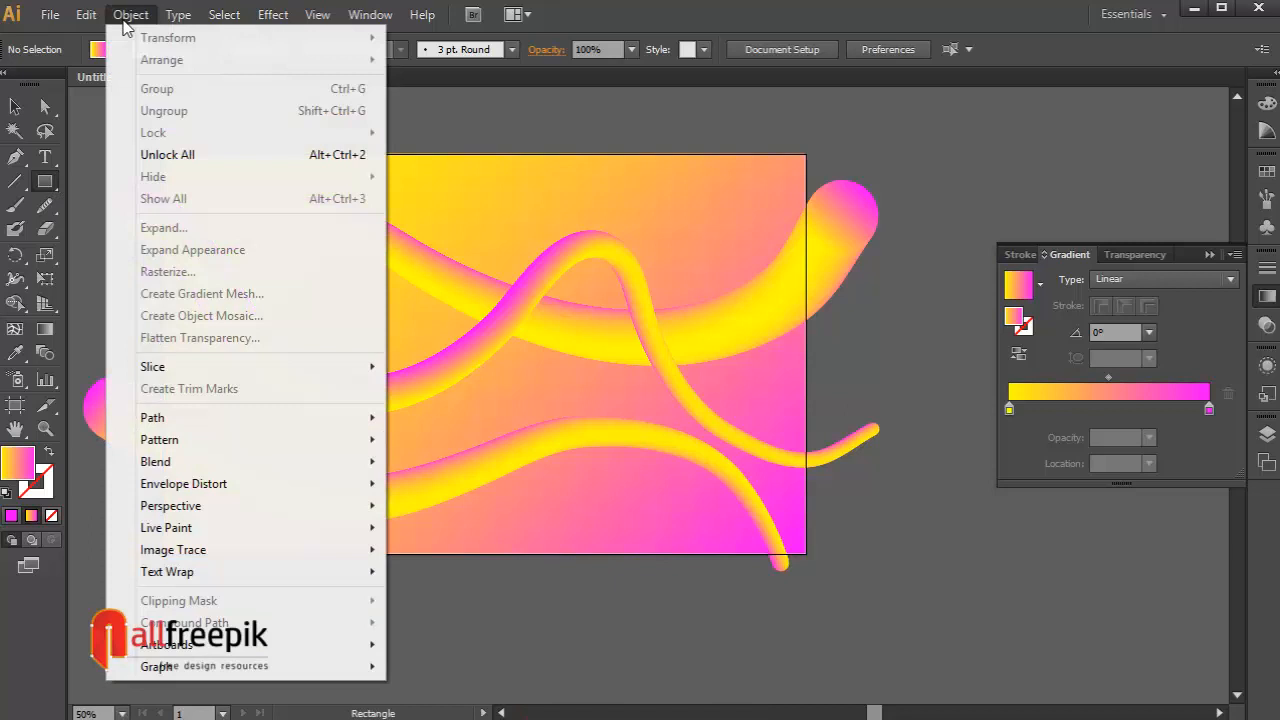
click(200, 155)
click(22, 108)
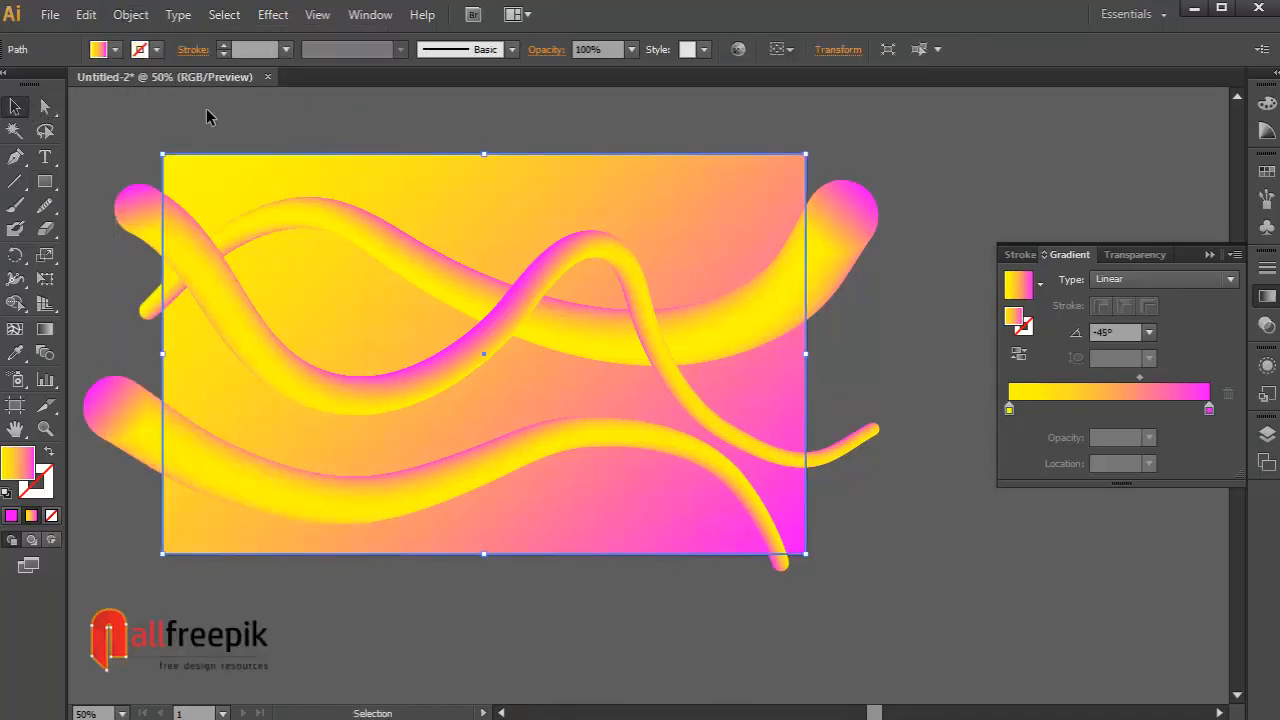
click(206, 114)
Draw a rectangle exactly covering the gradient background and use it as a clipping mask for the background and all wavy blends
click(44, 181)
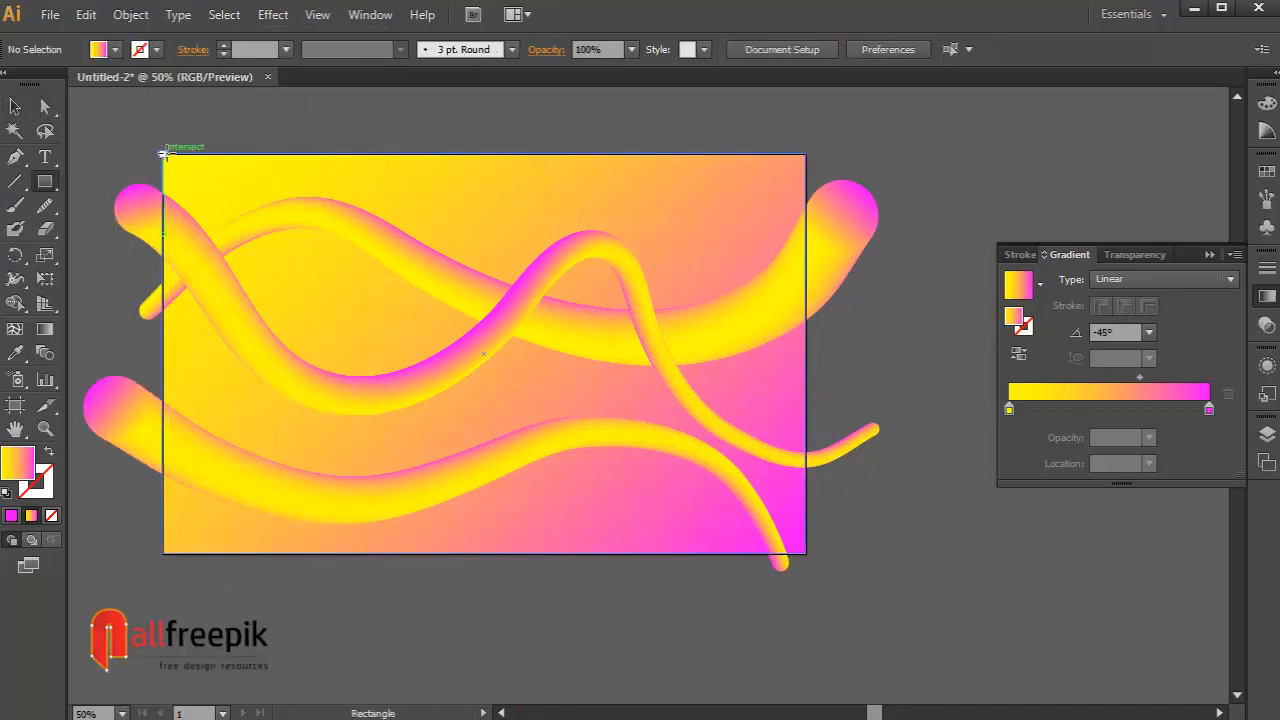
drag(162, 155, 806, 552)
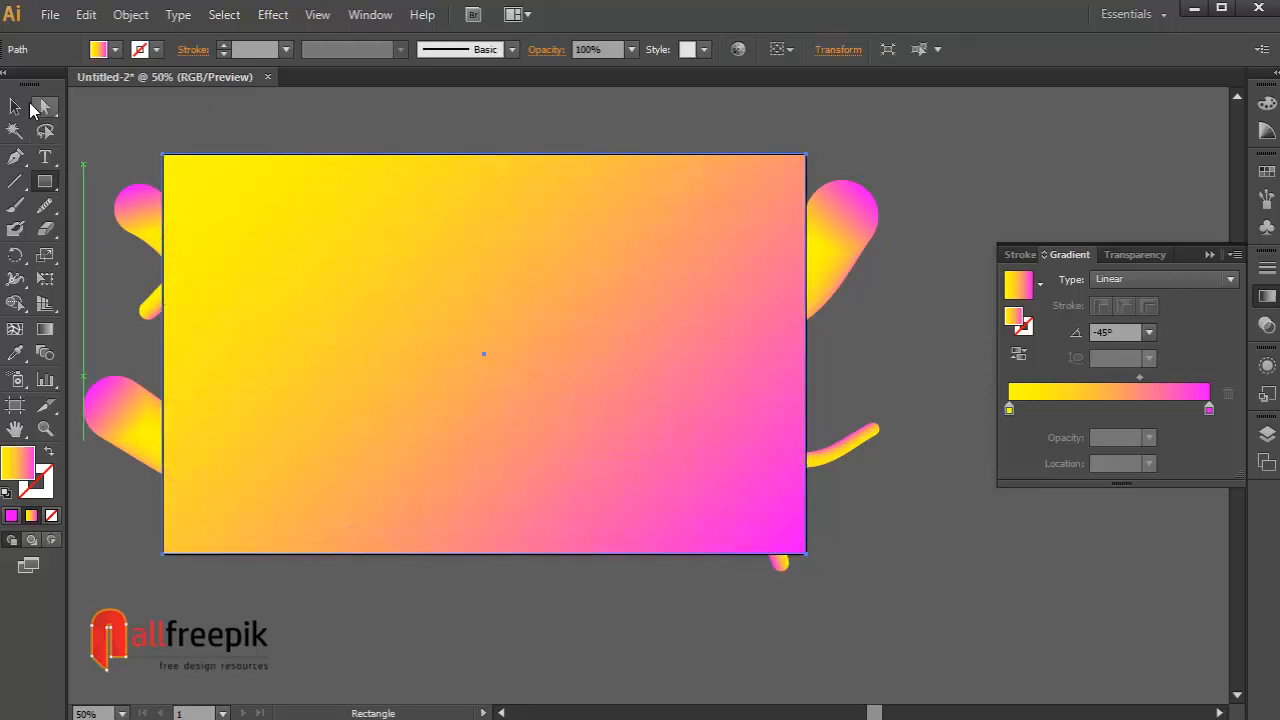
click(16, 106)
drag(123, 120, 869, 518)
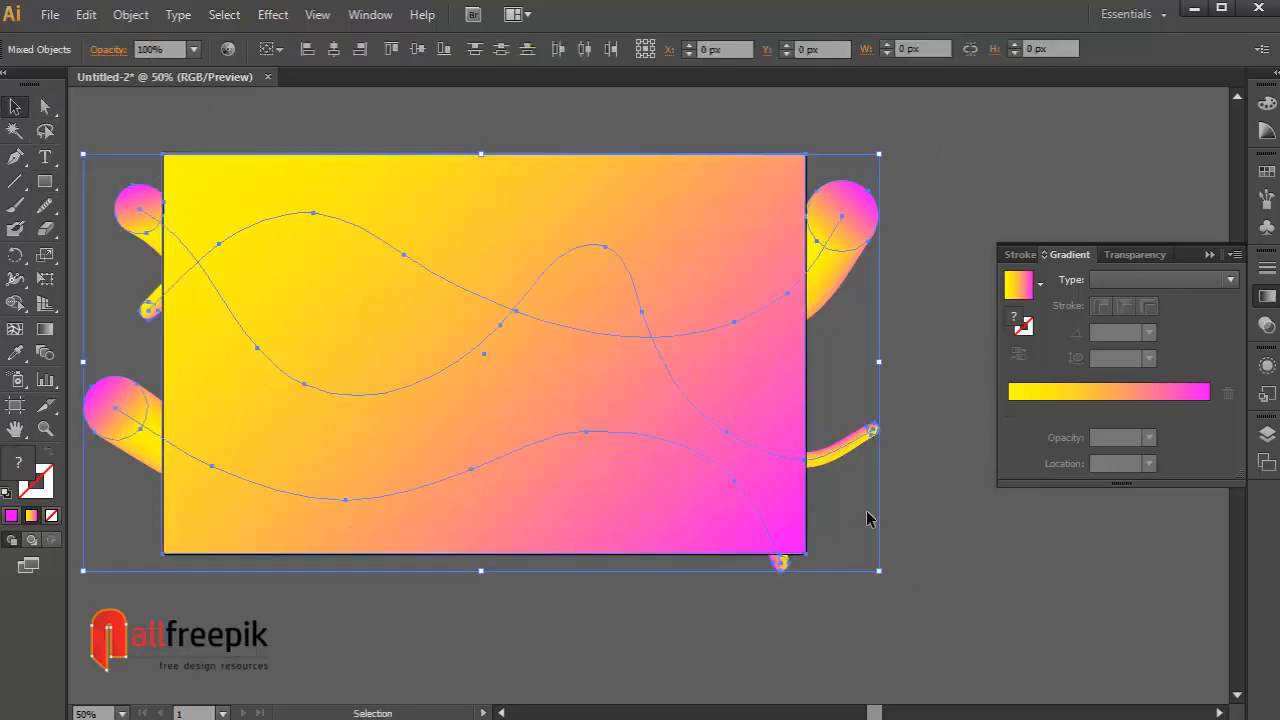
right_click(621, 338)
click(690, 452)
click(972, 562)
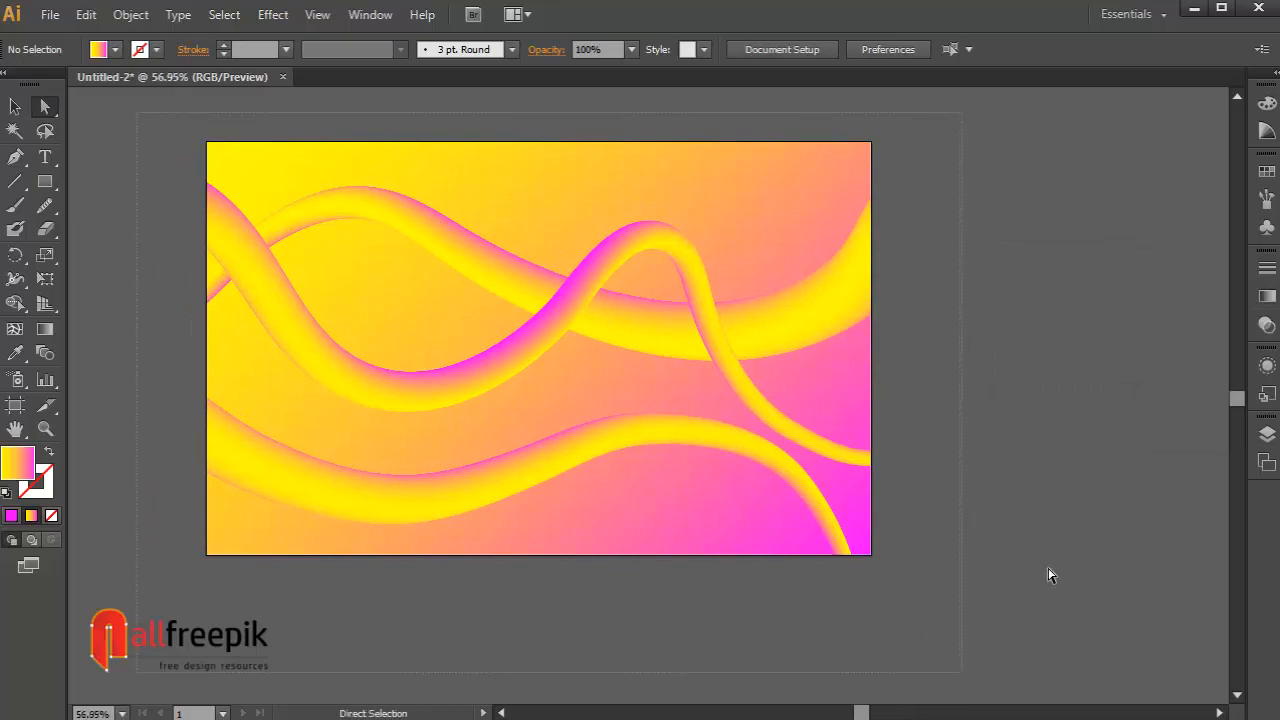
scroll(1060, 540, up, 1)
drag(1069, 509, 1060, 530)
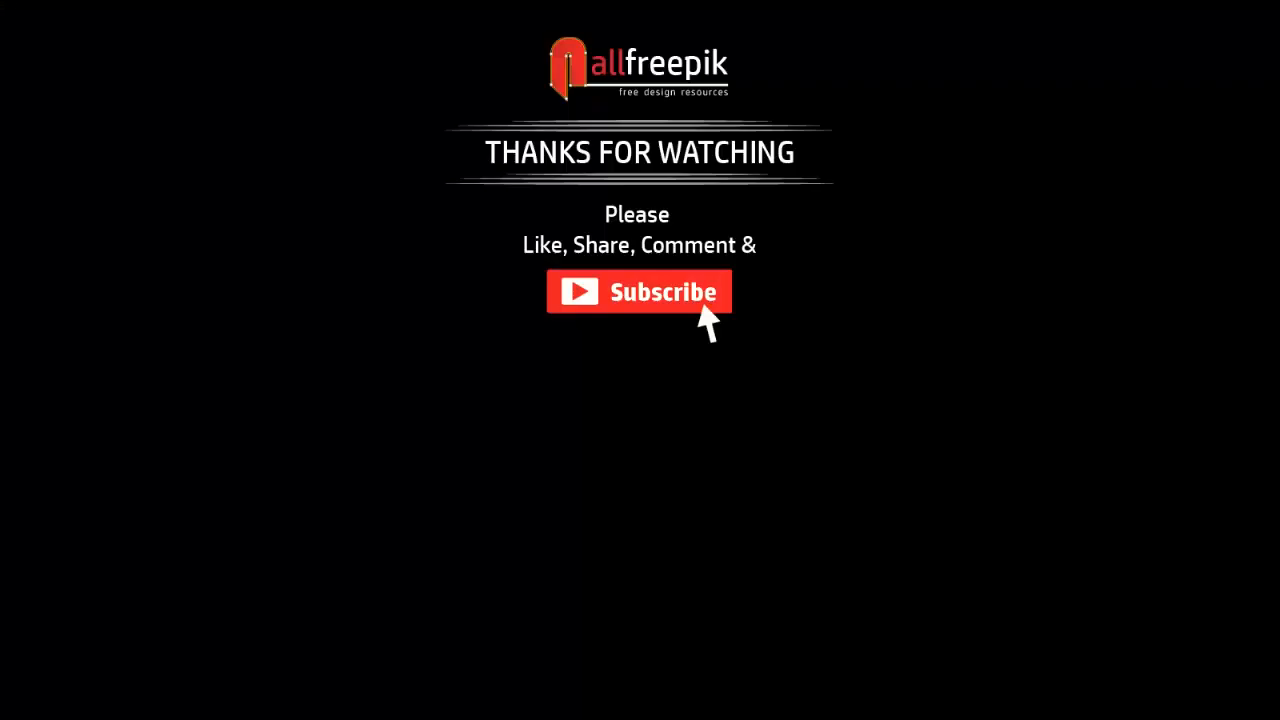